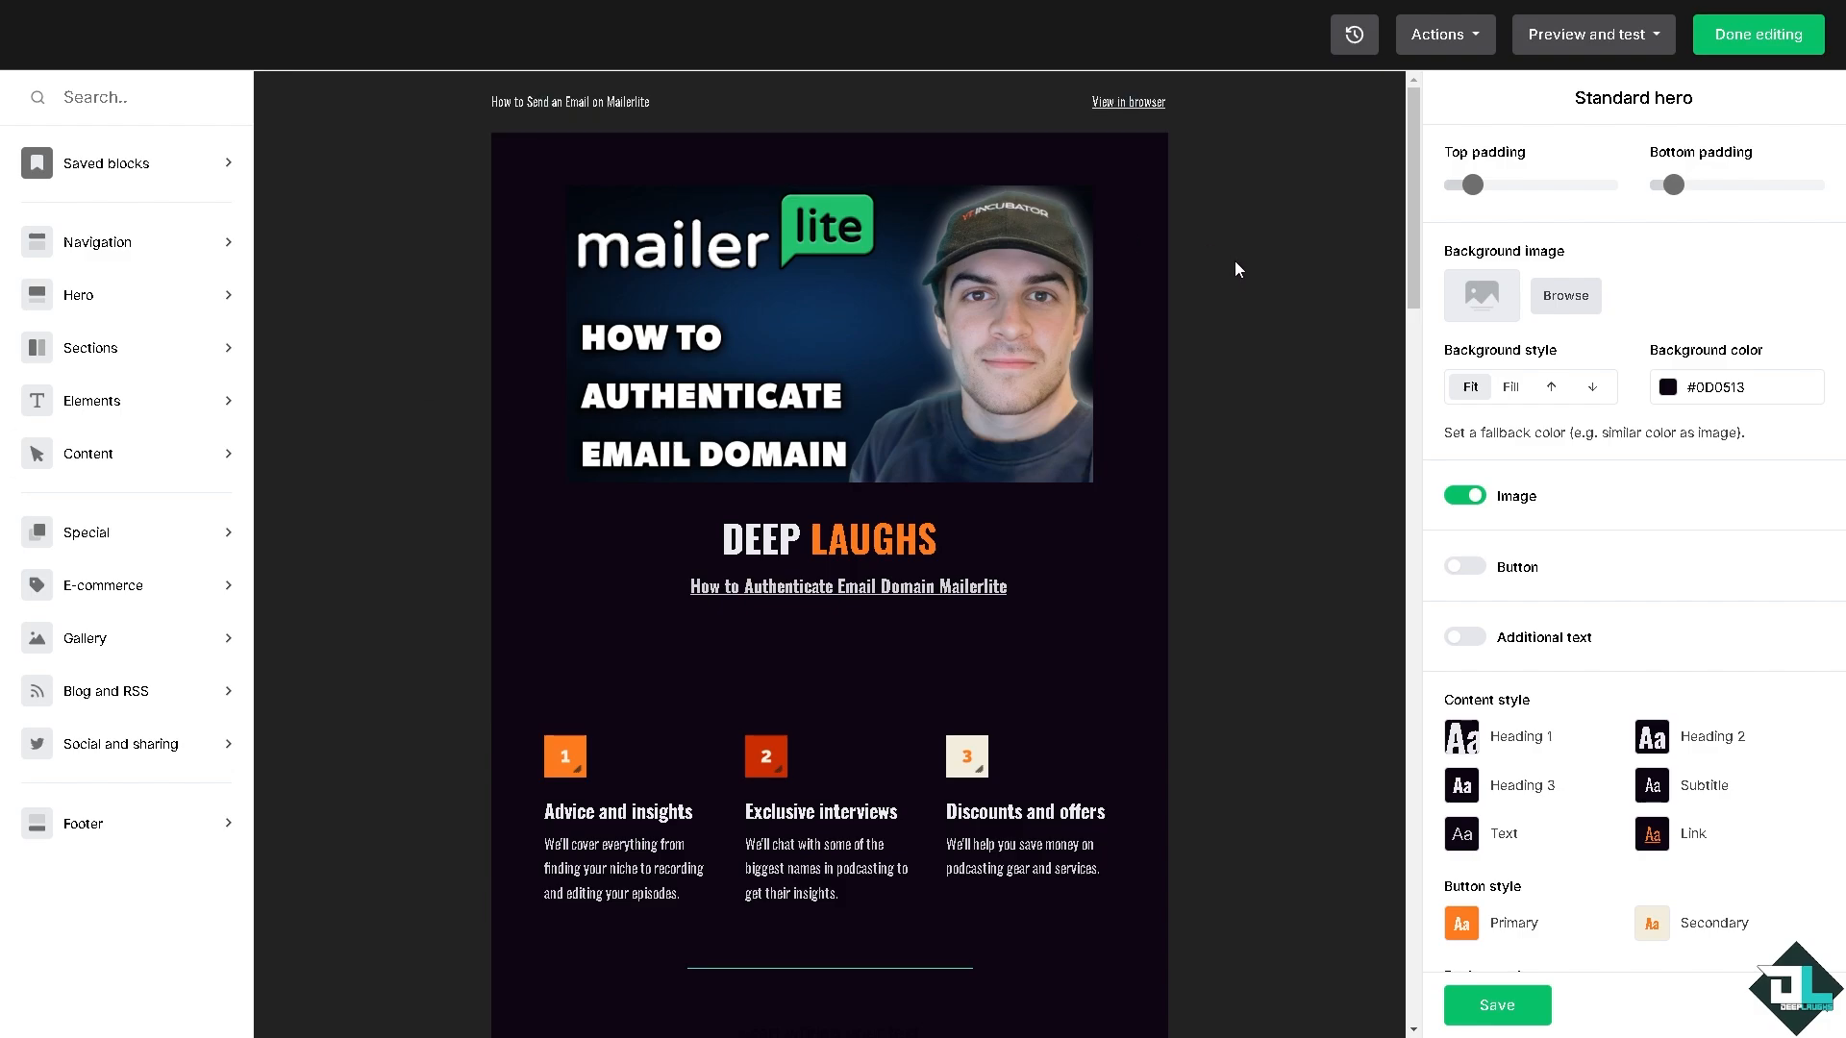
Step: Finish editing the campaign, close its review page, and open the domain settings of the account
{"action": "left_click", "coordinate": [1774, 39]}
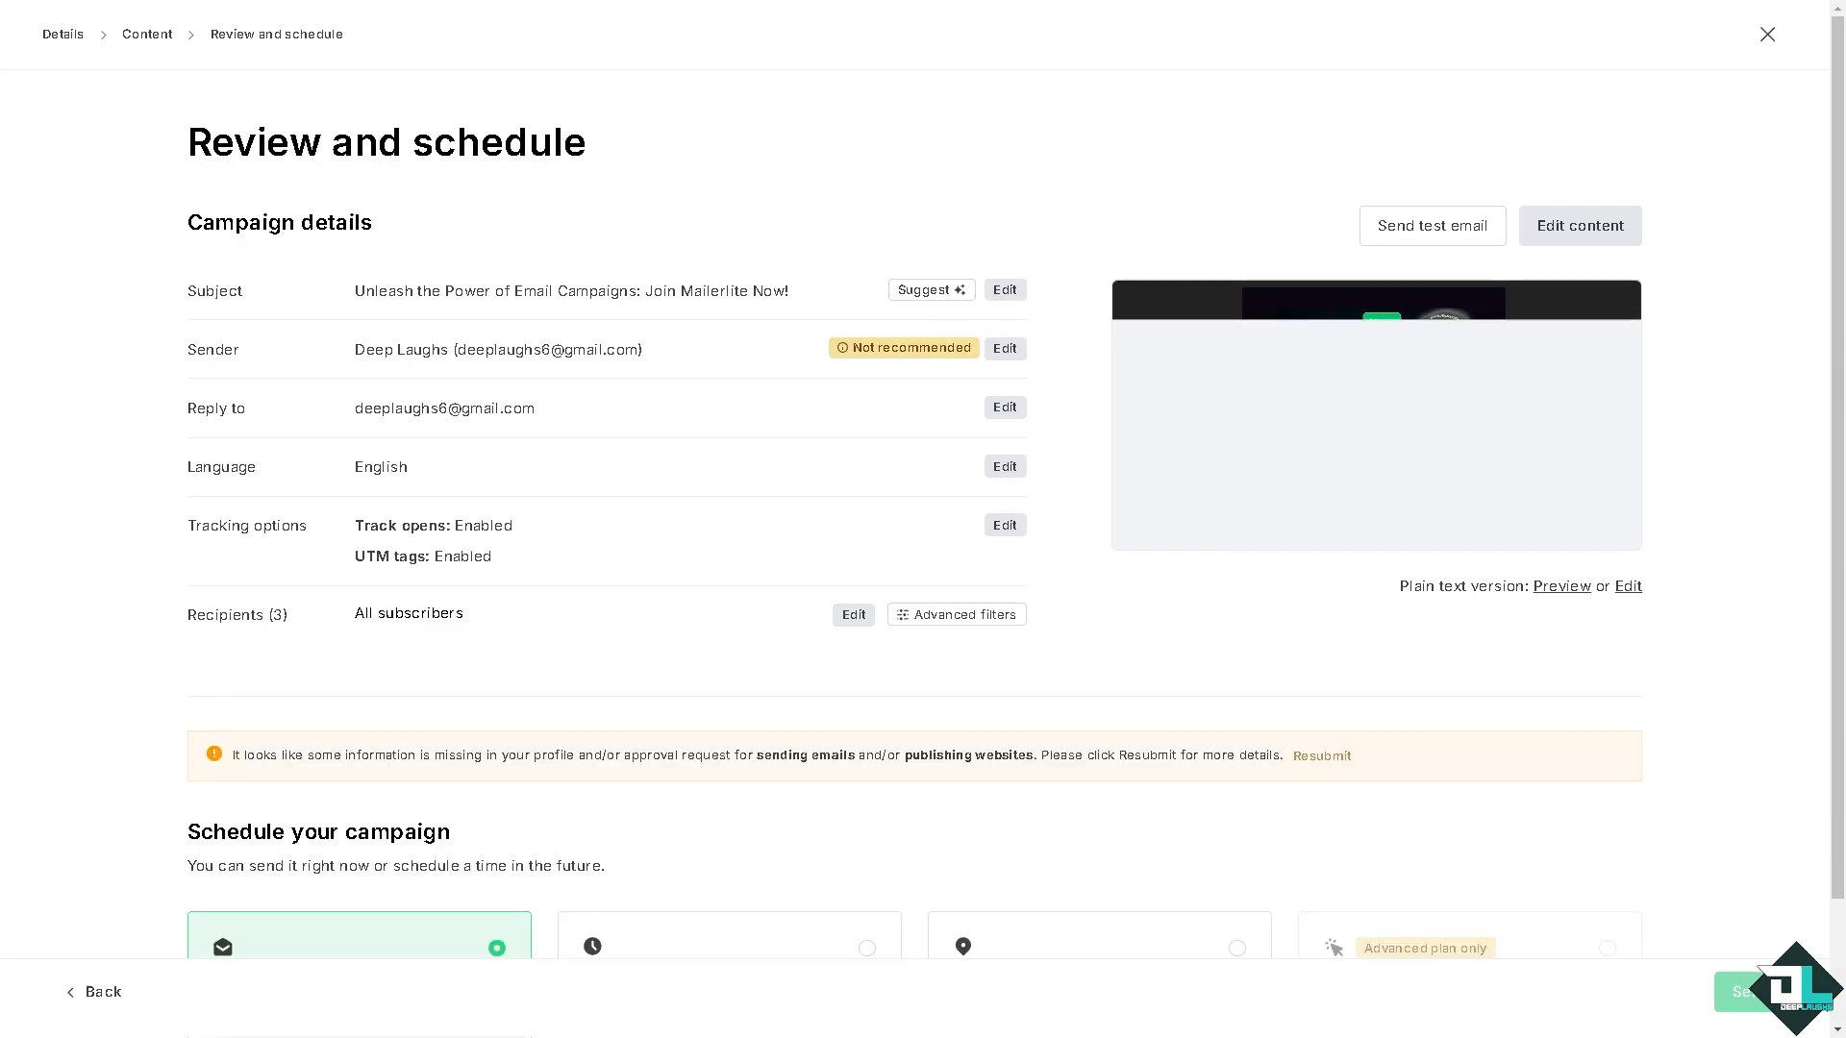
{"action": "left_click", "coordinate": [1767, 34]}
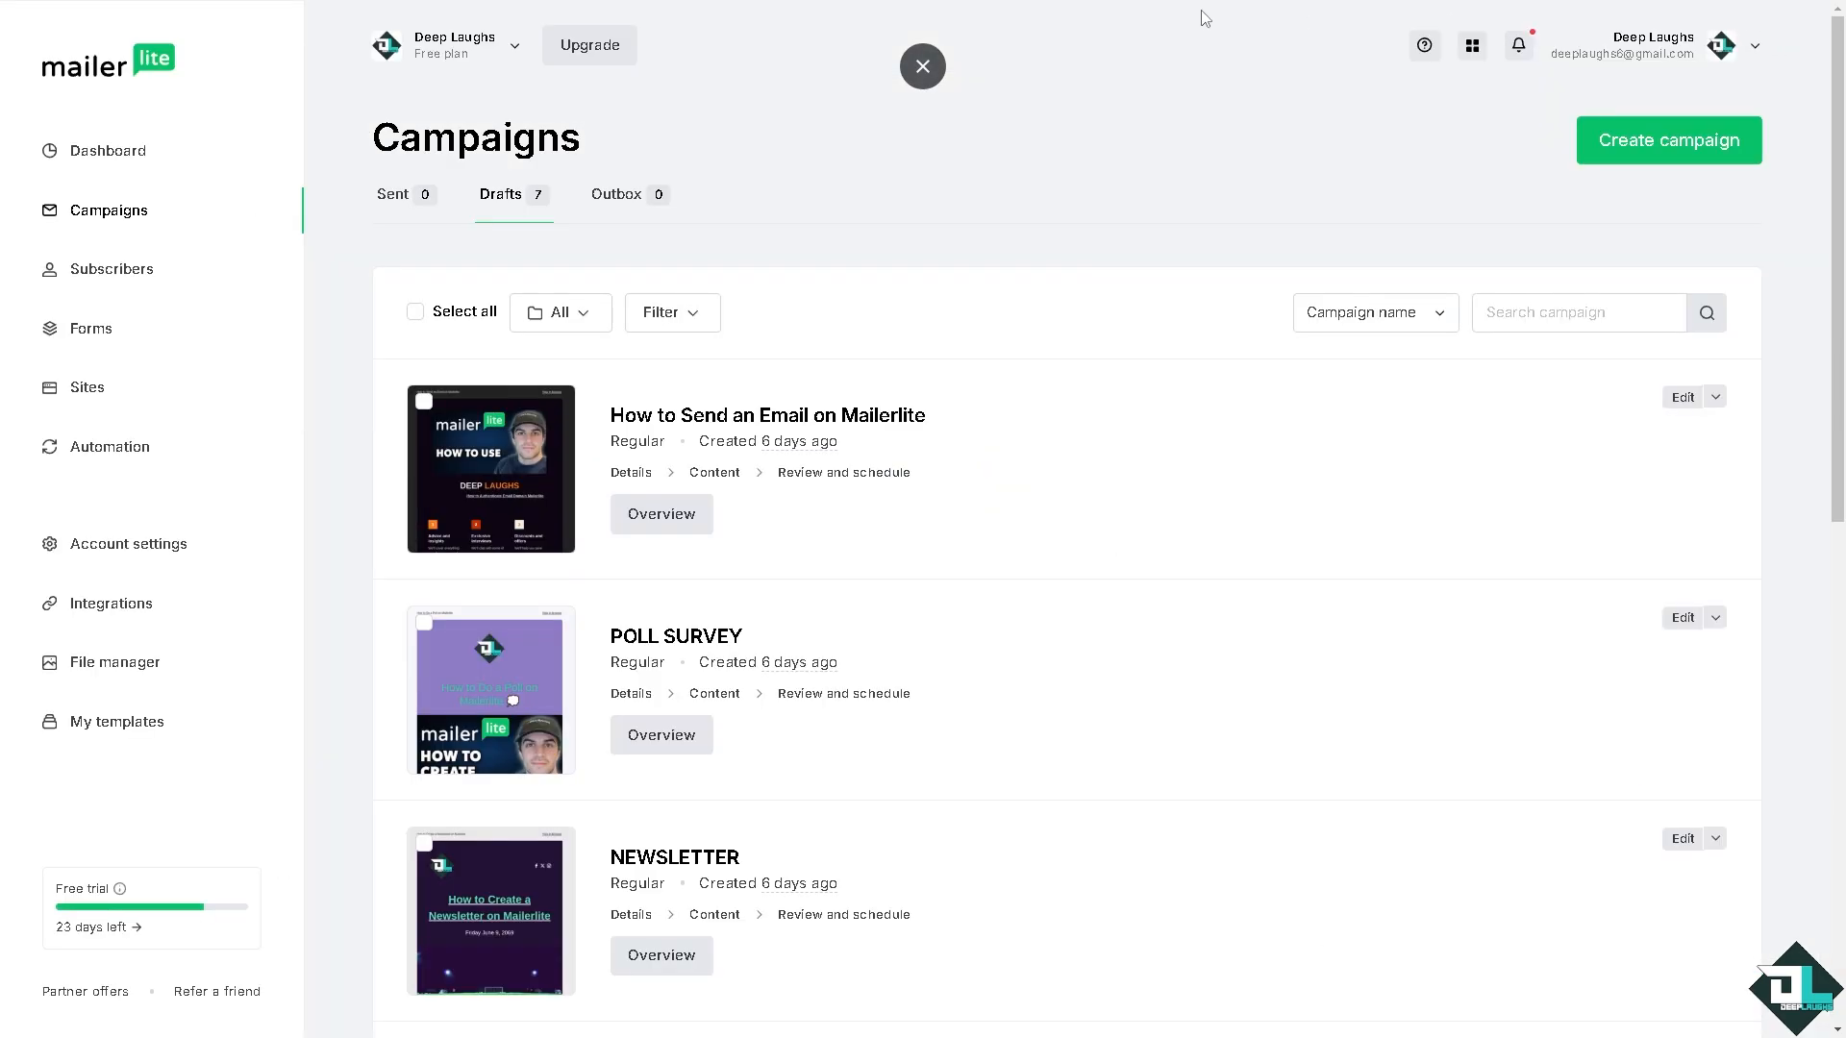
{"action": "left_click", "coordinate": [140, 558]}
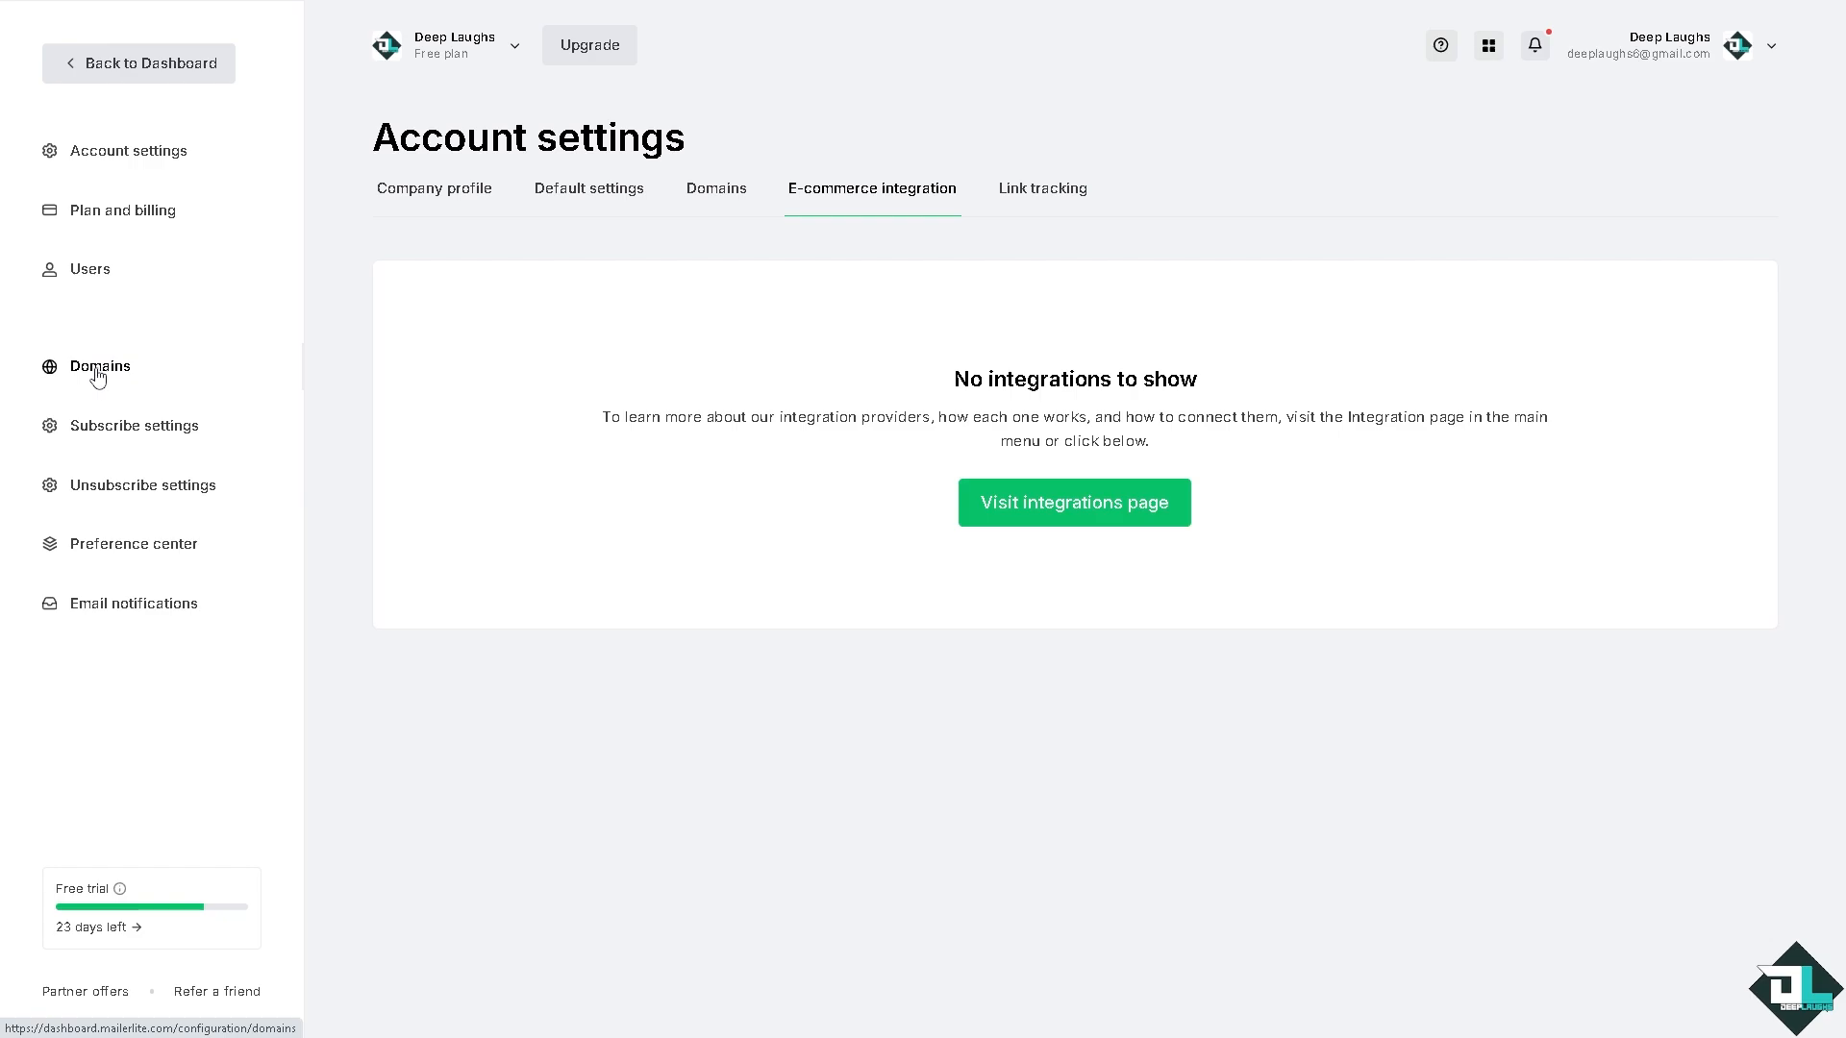
{"action": "left_click", "coordinate": [97, 370]}
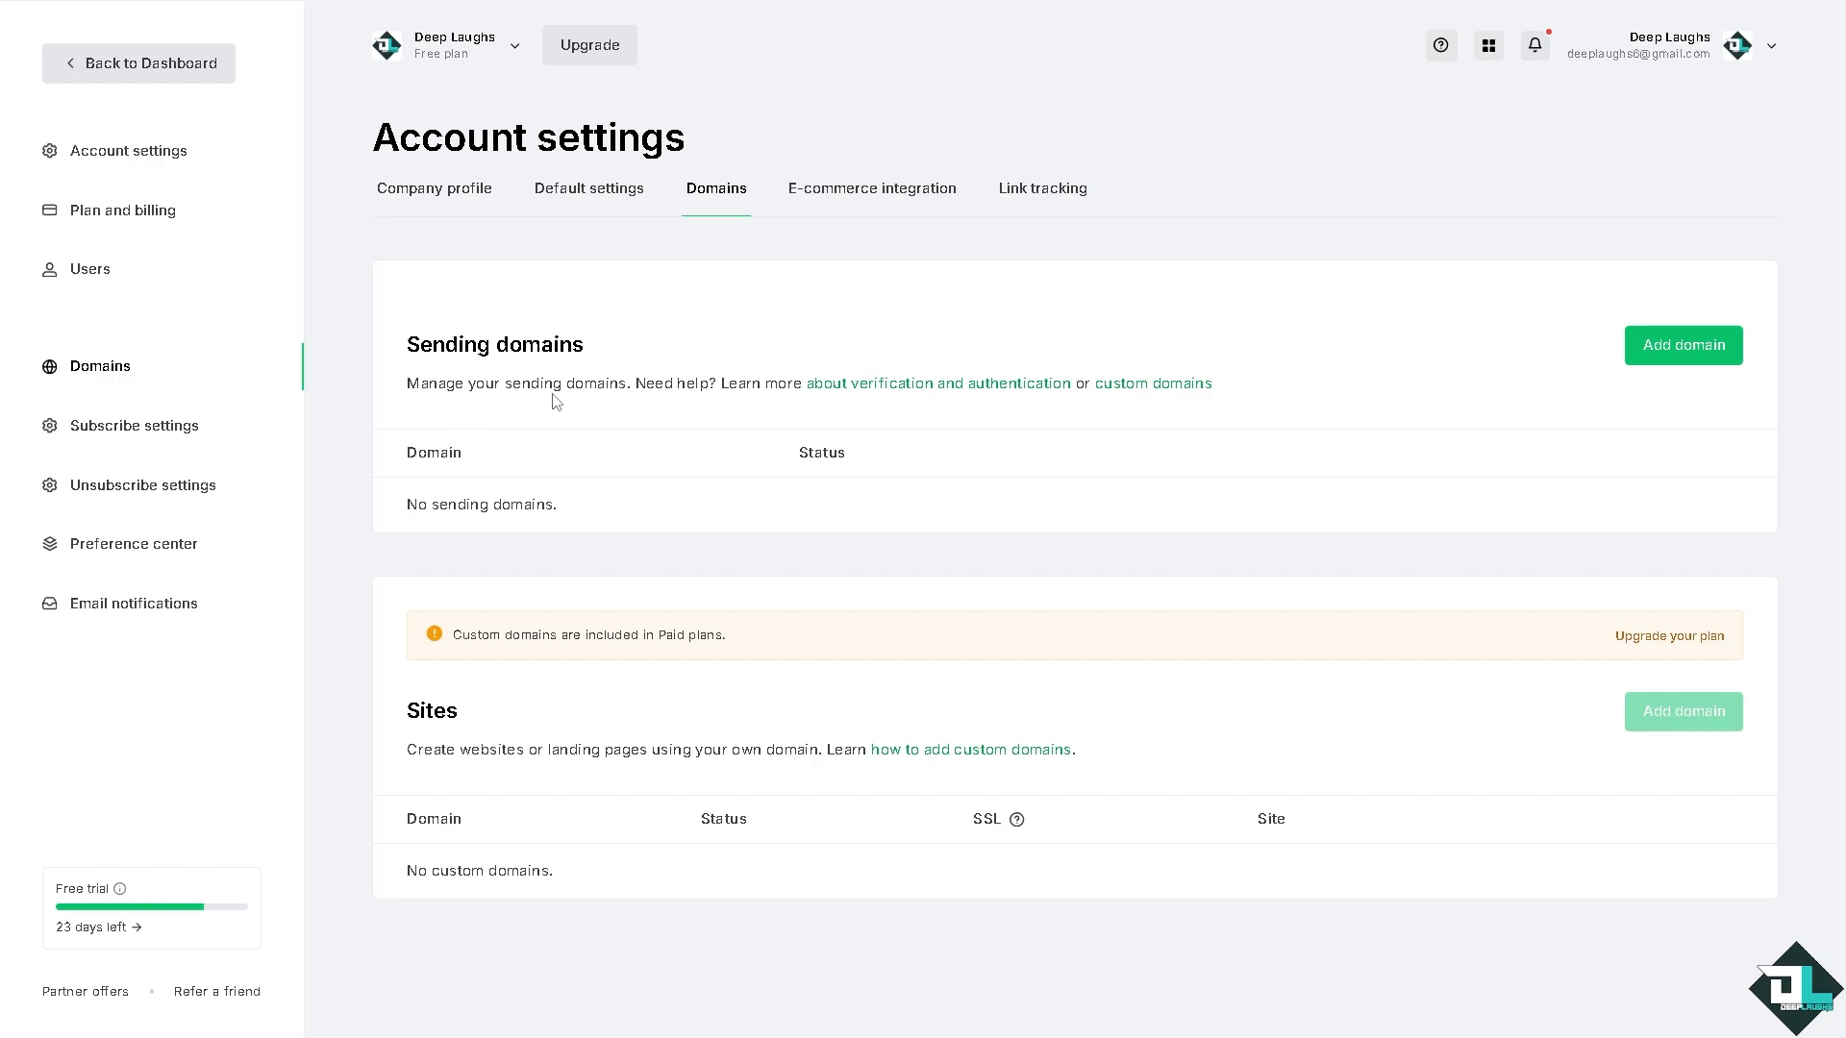
Step: Add deep-laughs.com as a sending domain by entering and saving an email address on that domain
{"action": "left_click", "coordinate": [1698, 360]}
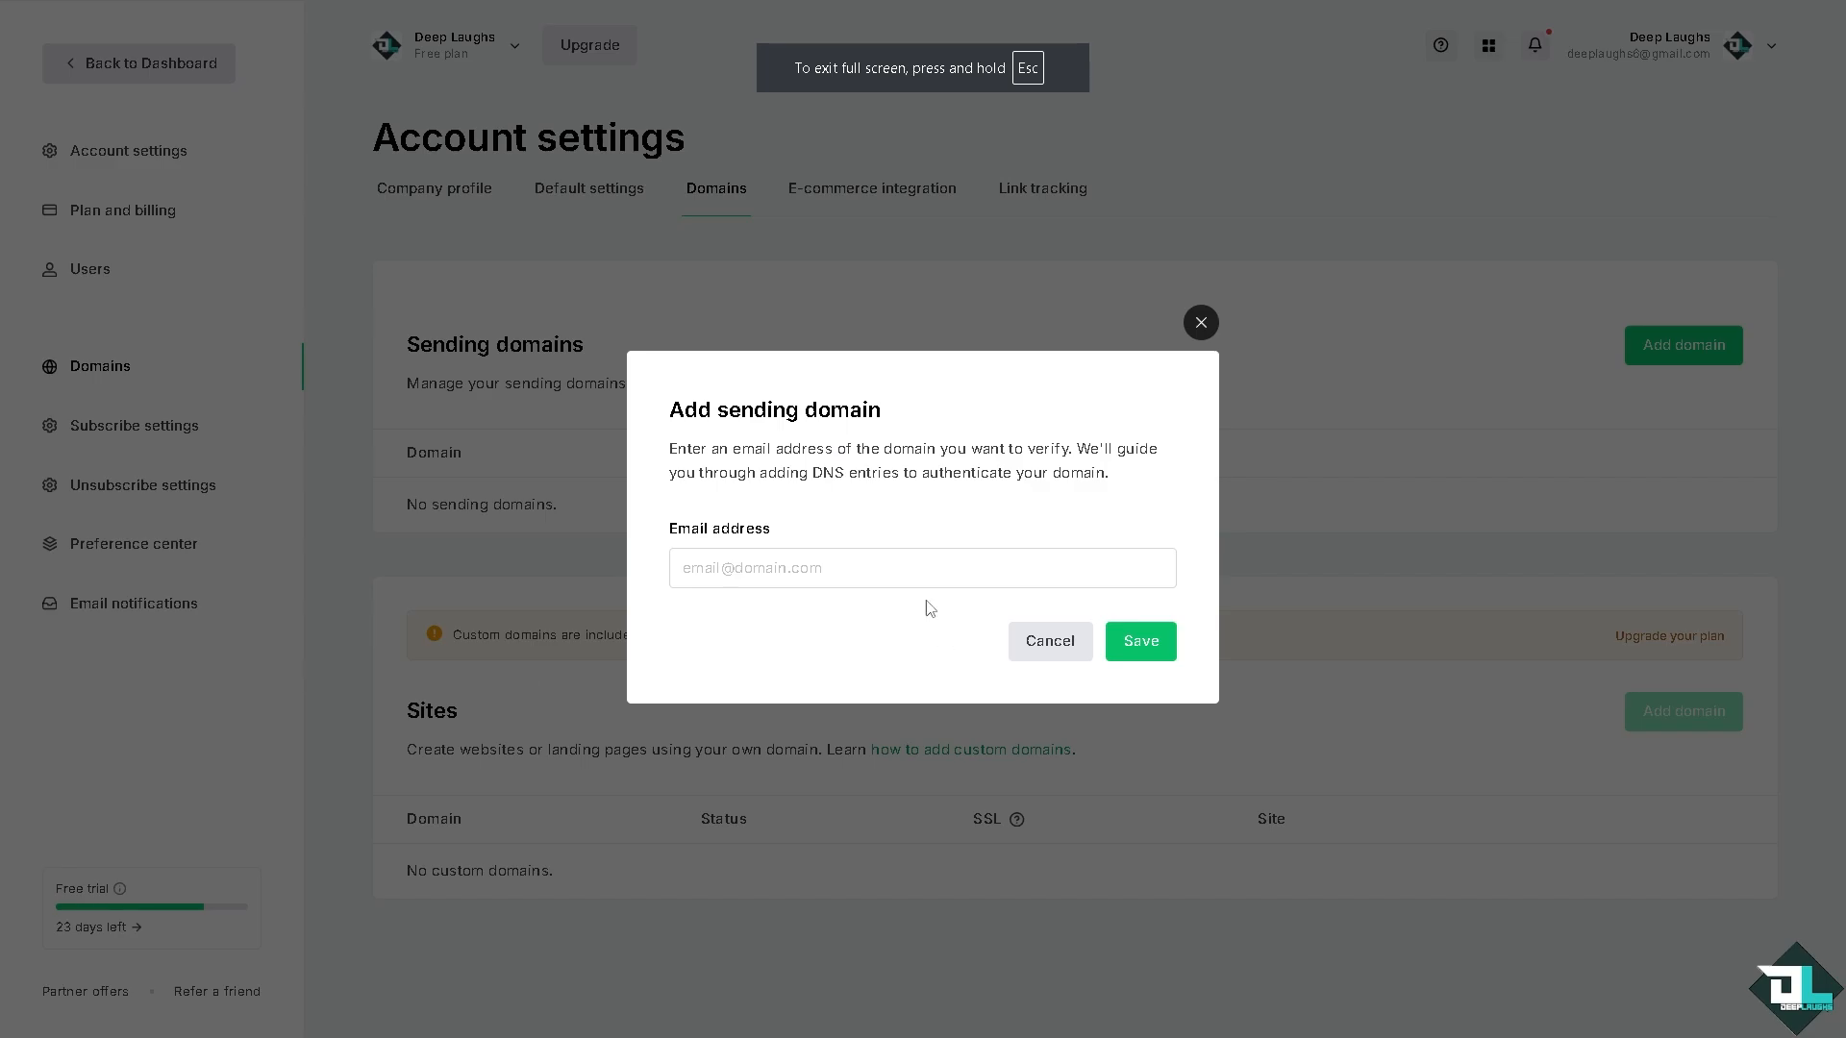
{"action": "left_click", "coordinate": [724, 562]}
{"action": "key", "text": "ctrl+v"}
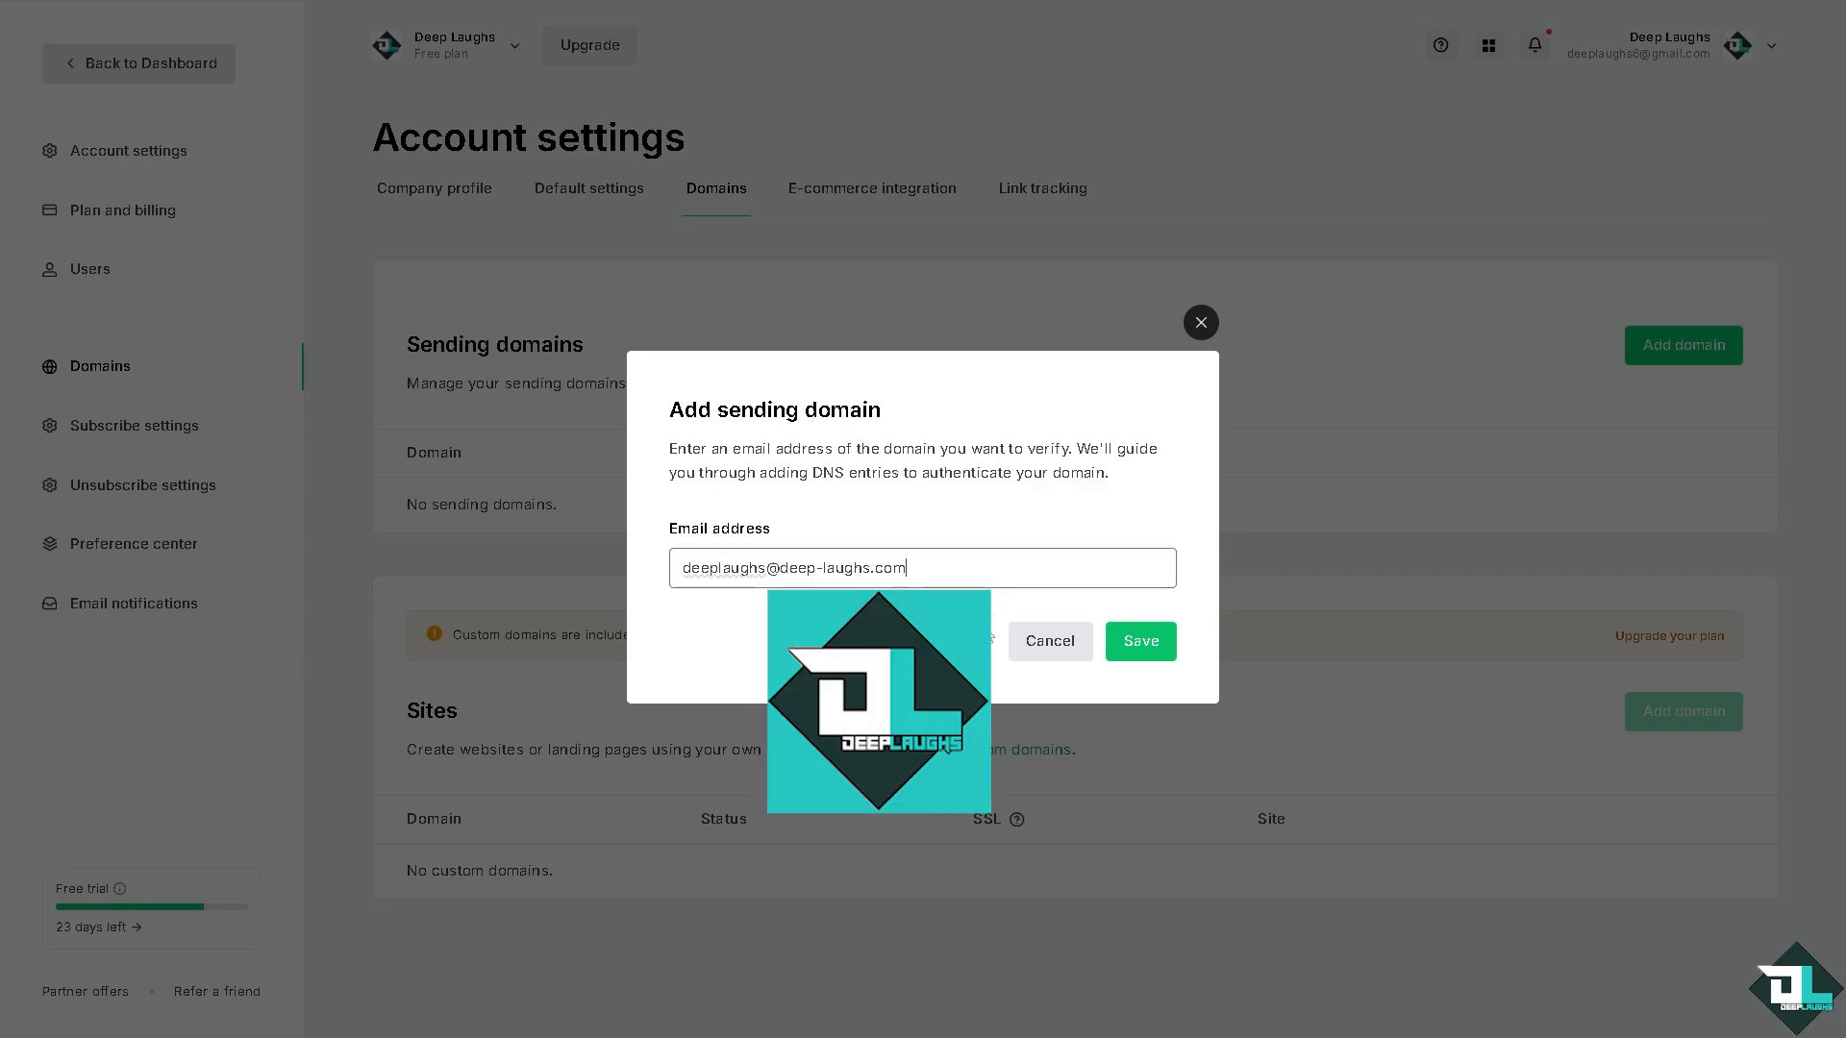
{"action": "left_click", "coordinate": [1148, 651]}
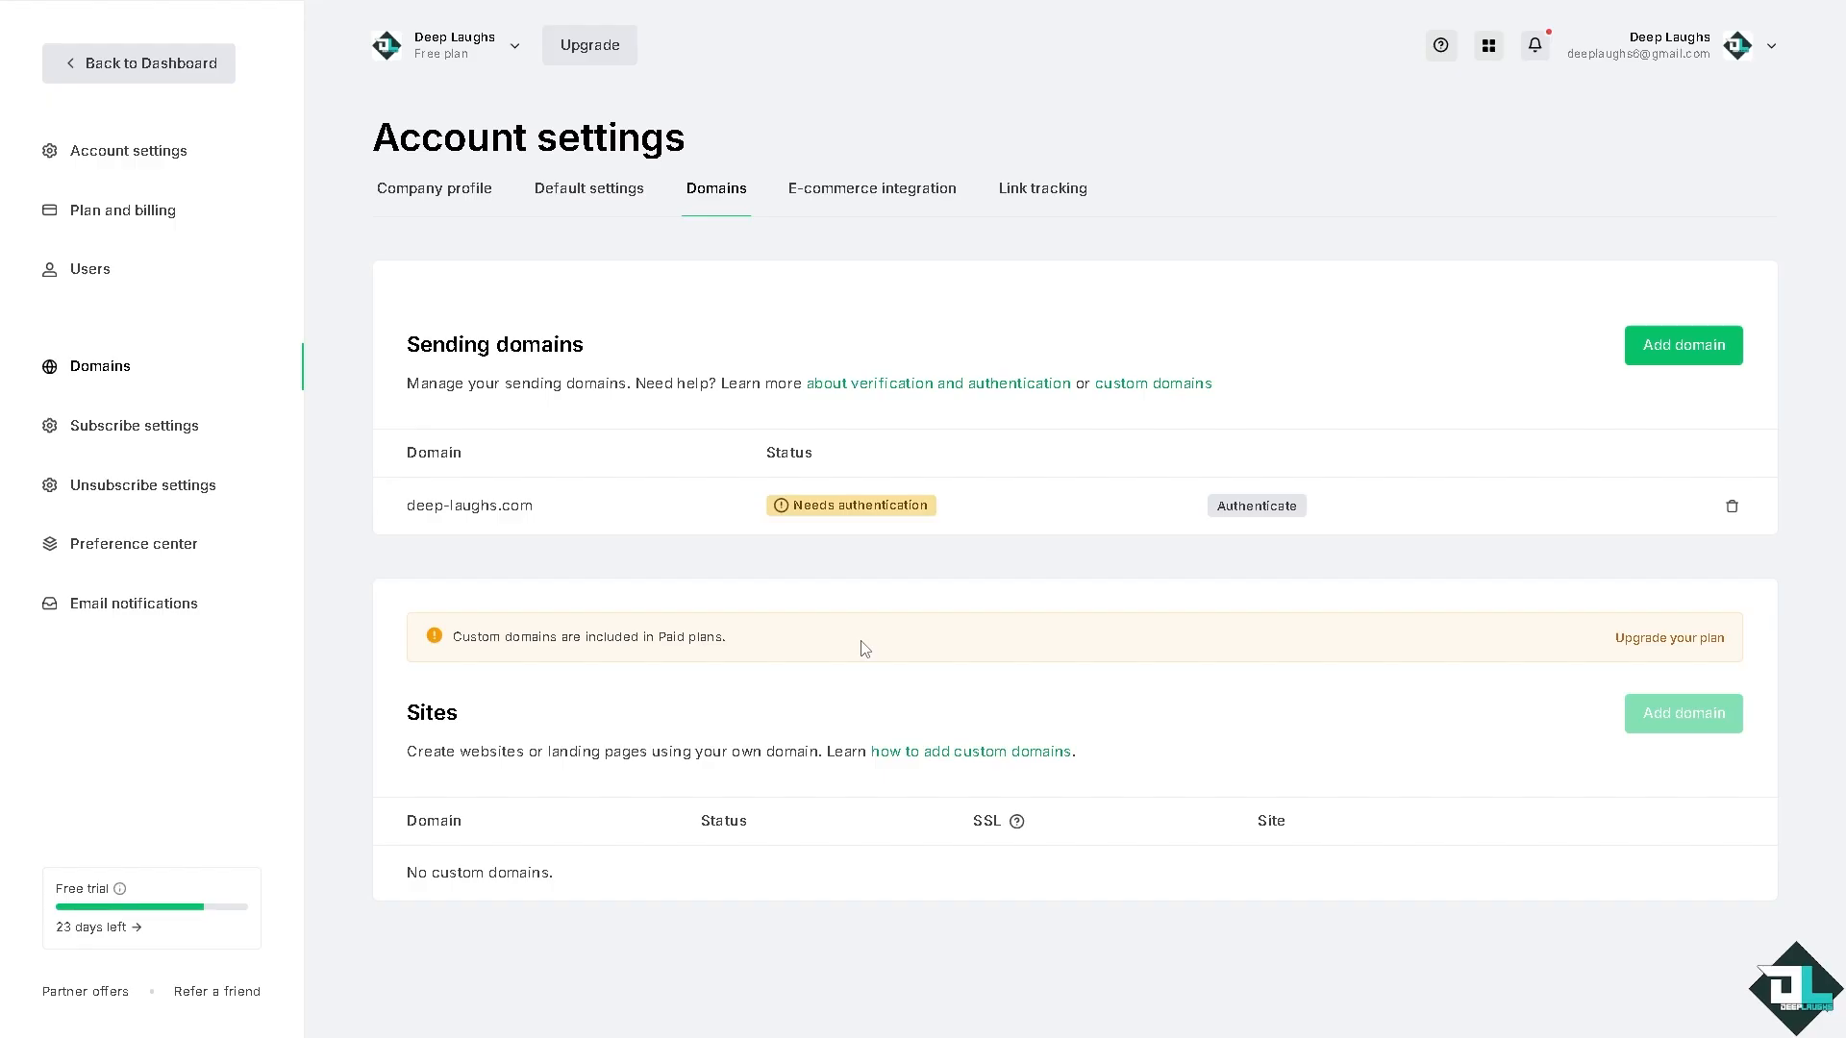
Step: Start the automatic authentication of deep-laughs.com and continue through the Squarespace login
{"action": "left_click", "coordinate": [861, 510]}
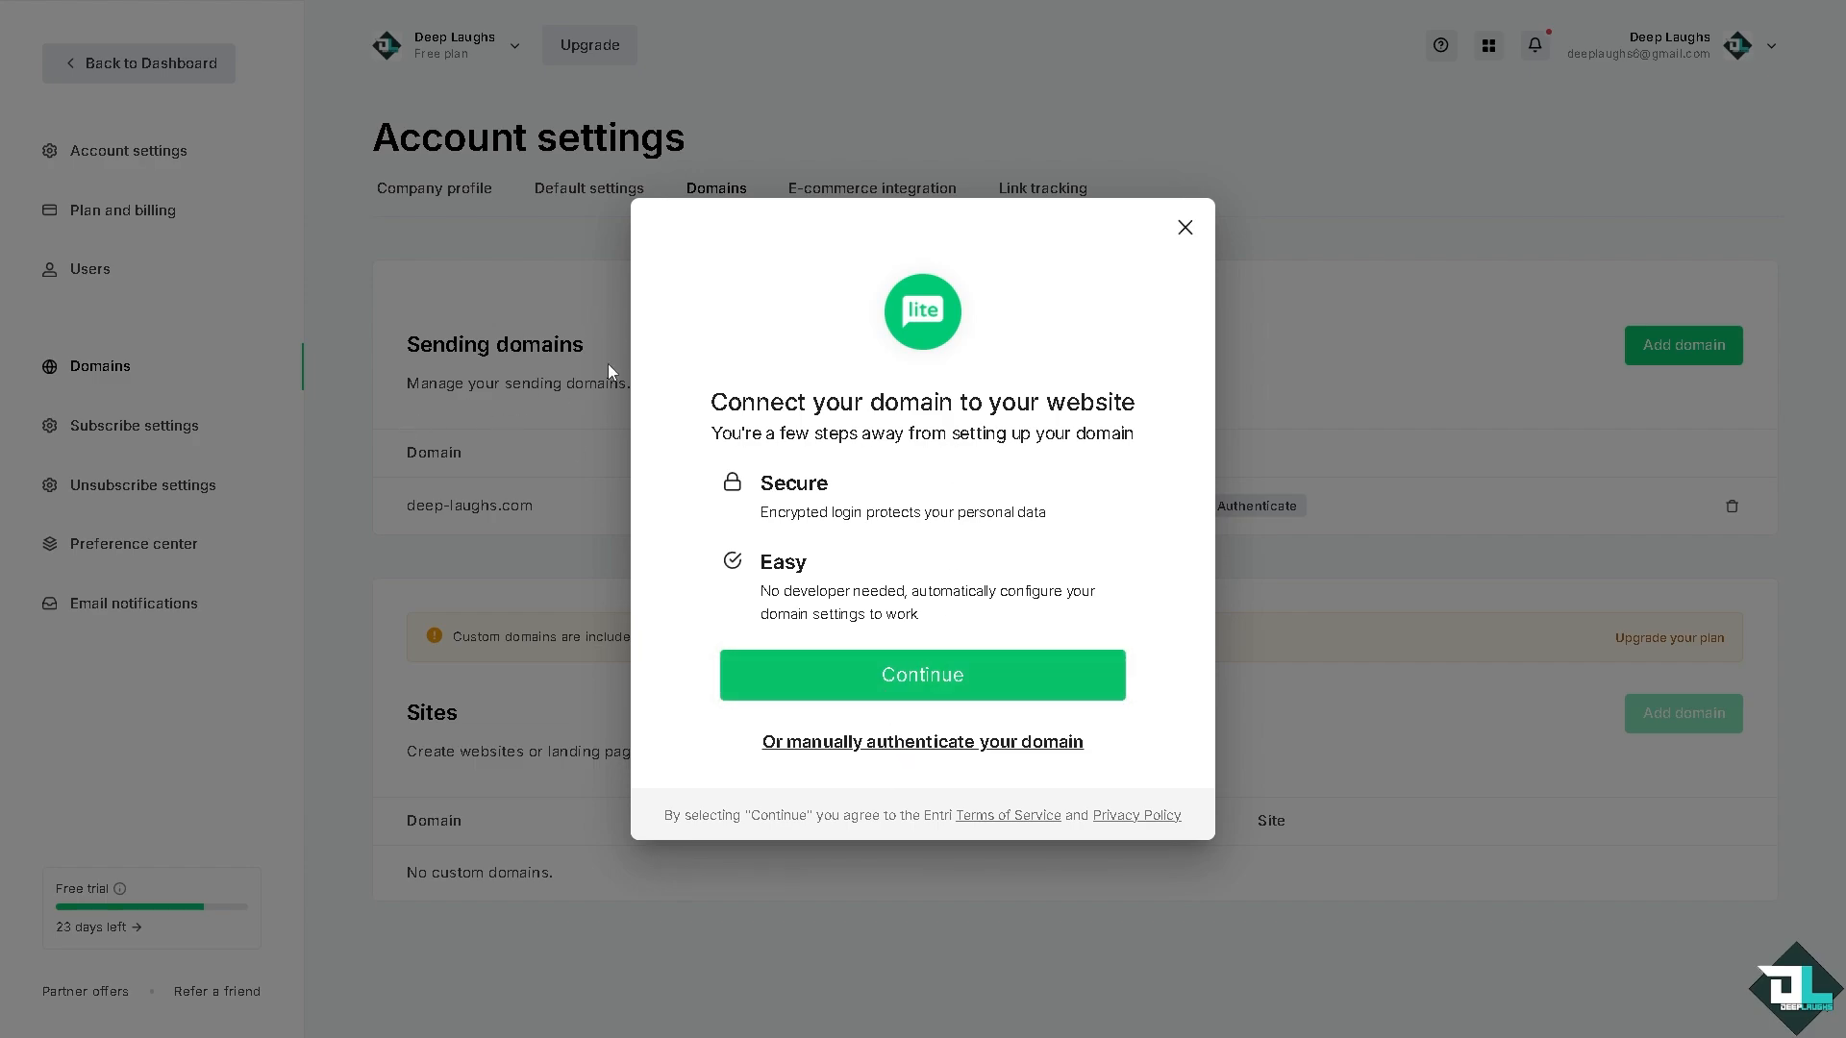
{"action": "left_click", "coordinate": [1186, 229]}
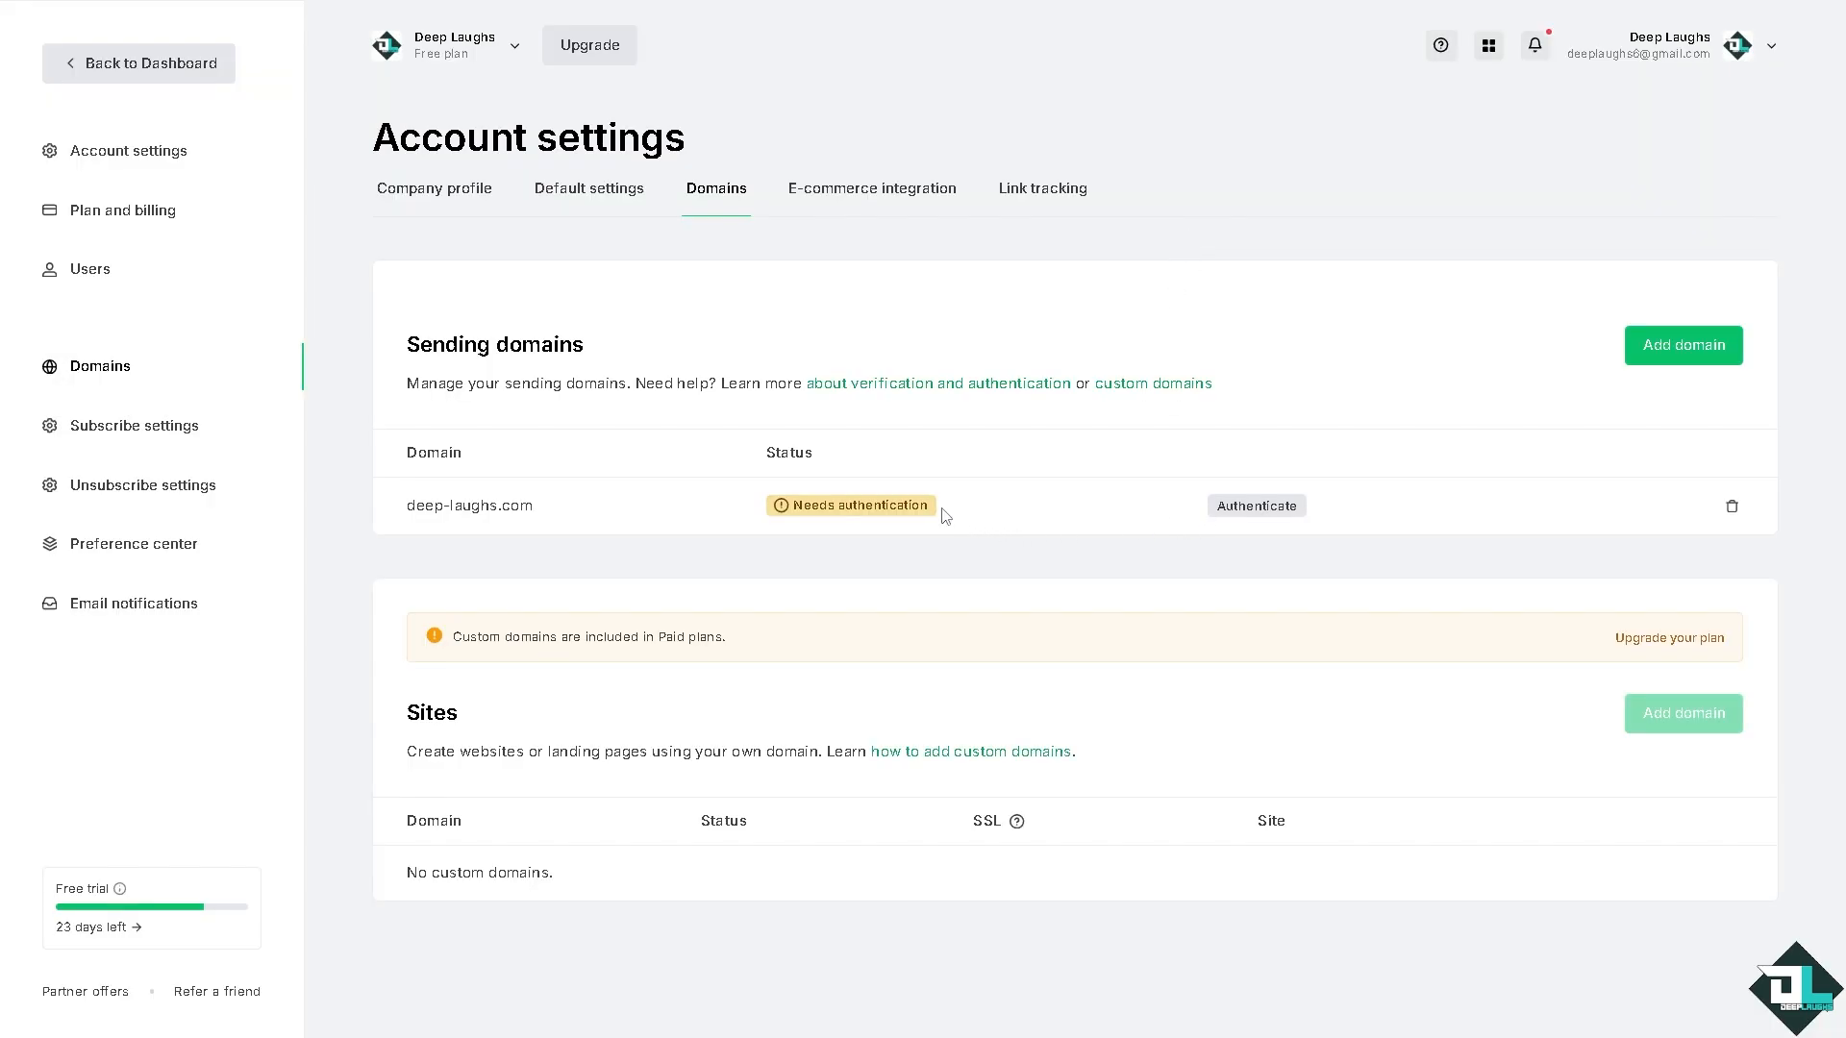
{"action": "left_click", "coordinate": [1263, 516]}
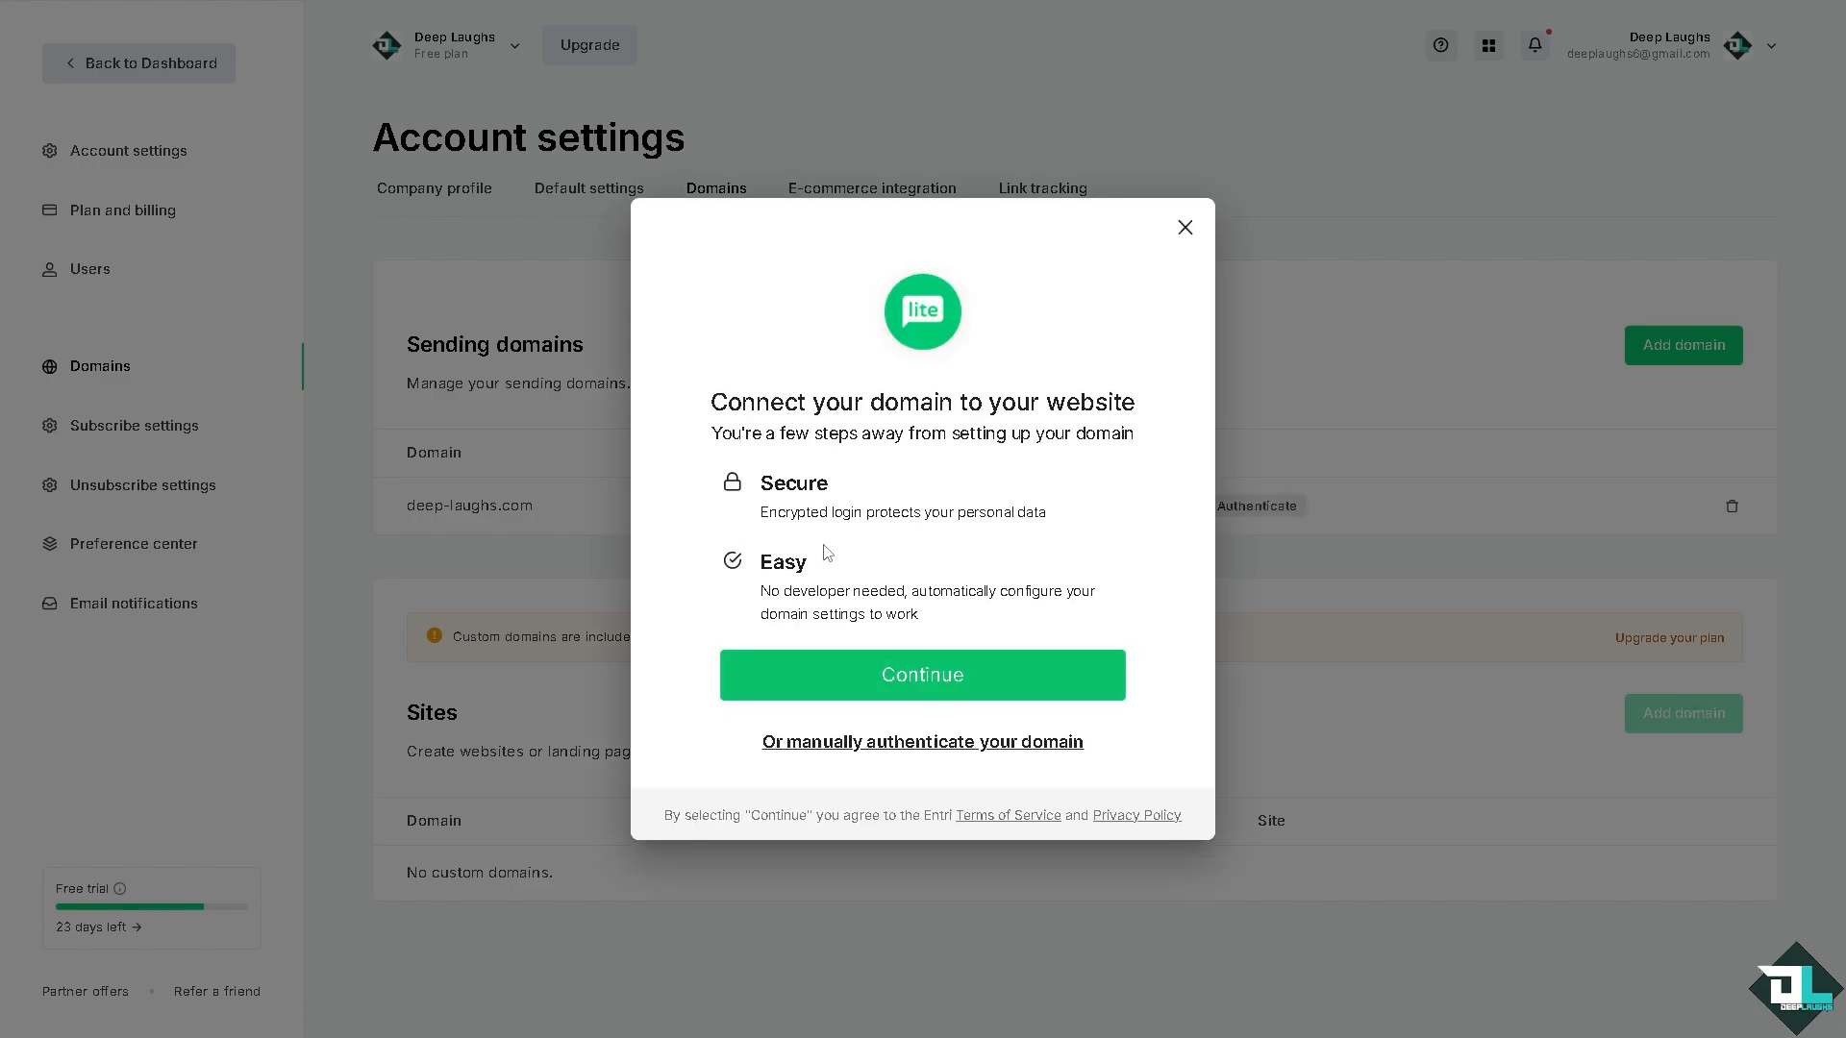
{"action": "left_click", "coordinate": [893, 687]}
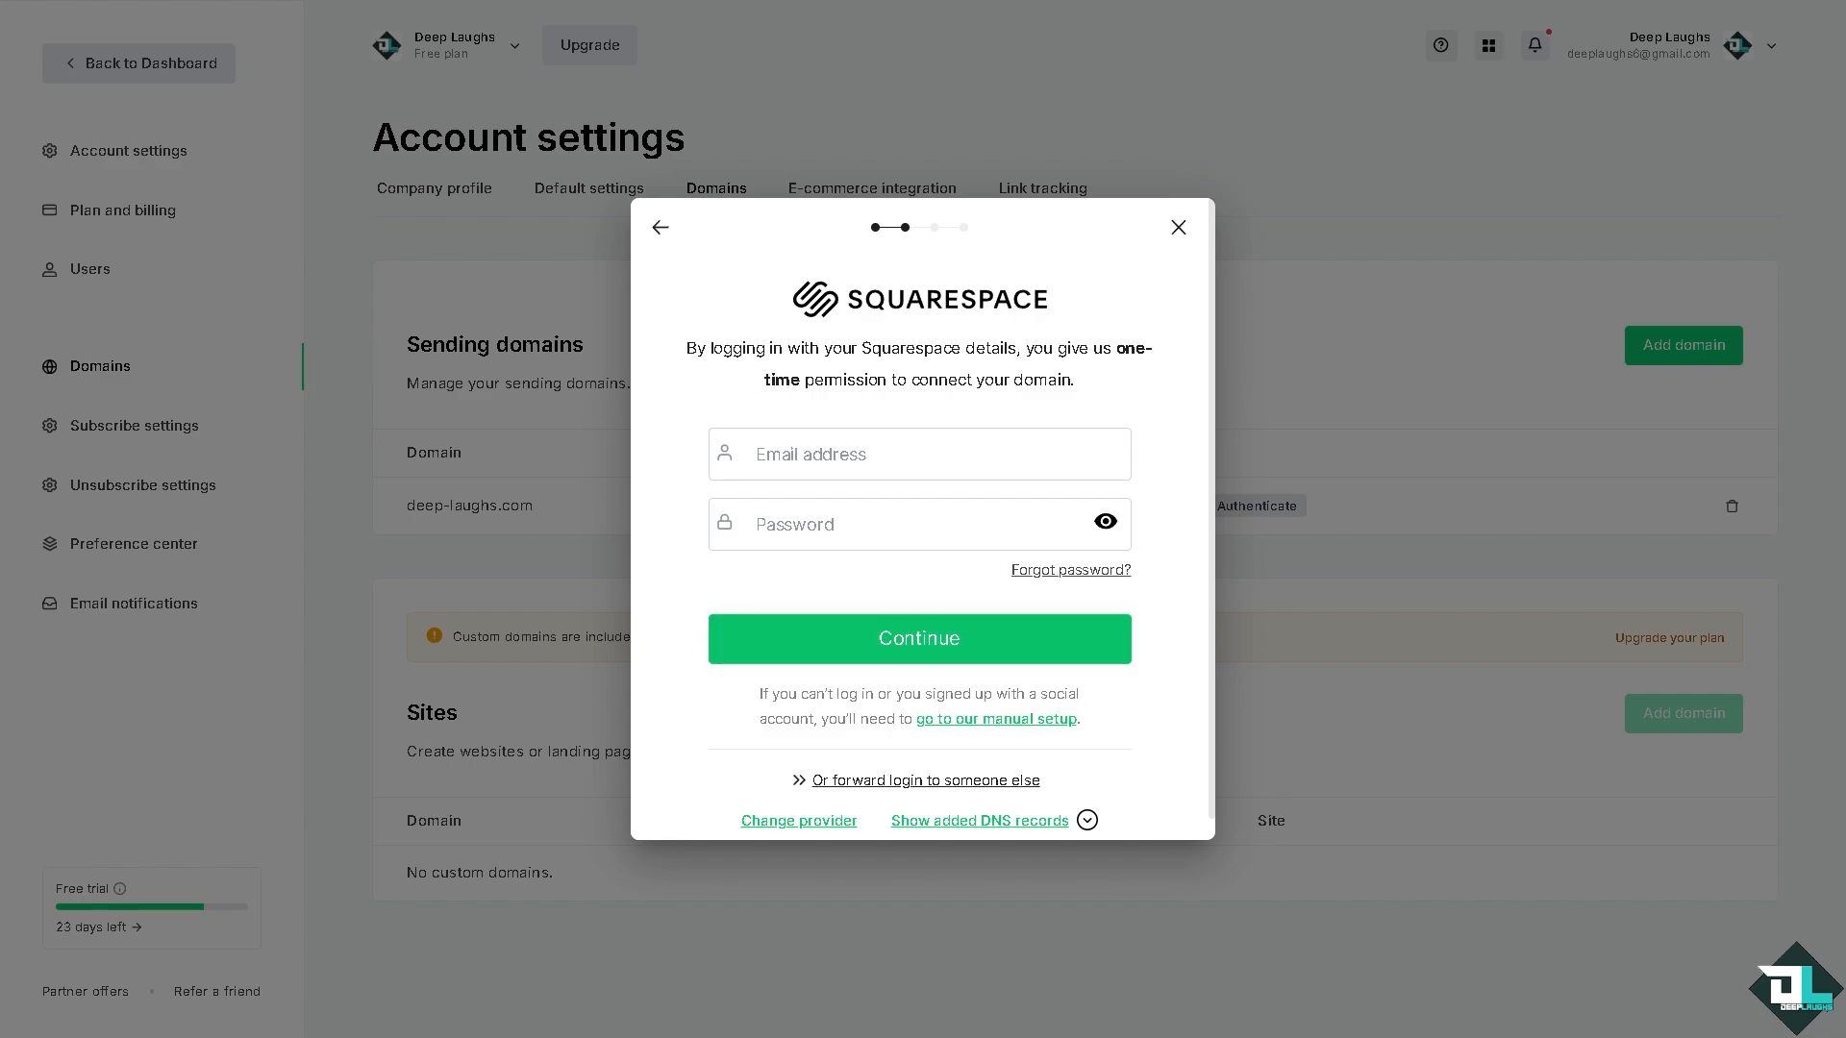
{"action": "left_click", "coordinate": [885, 647]}
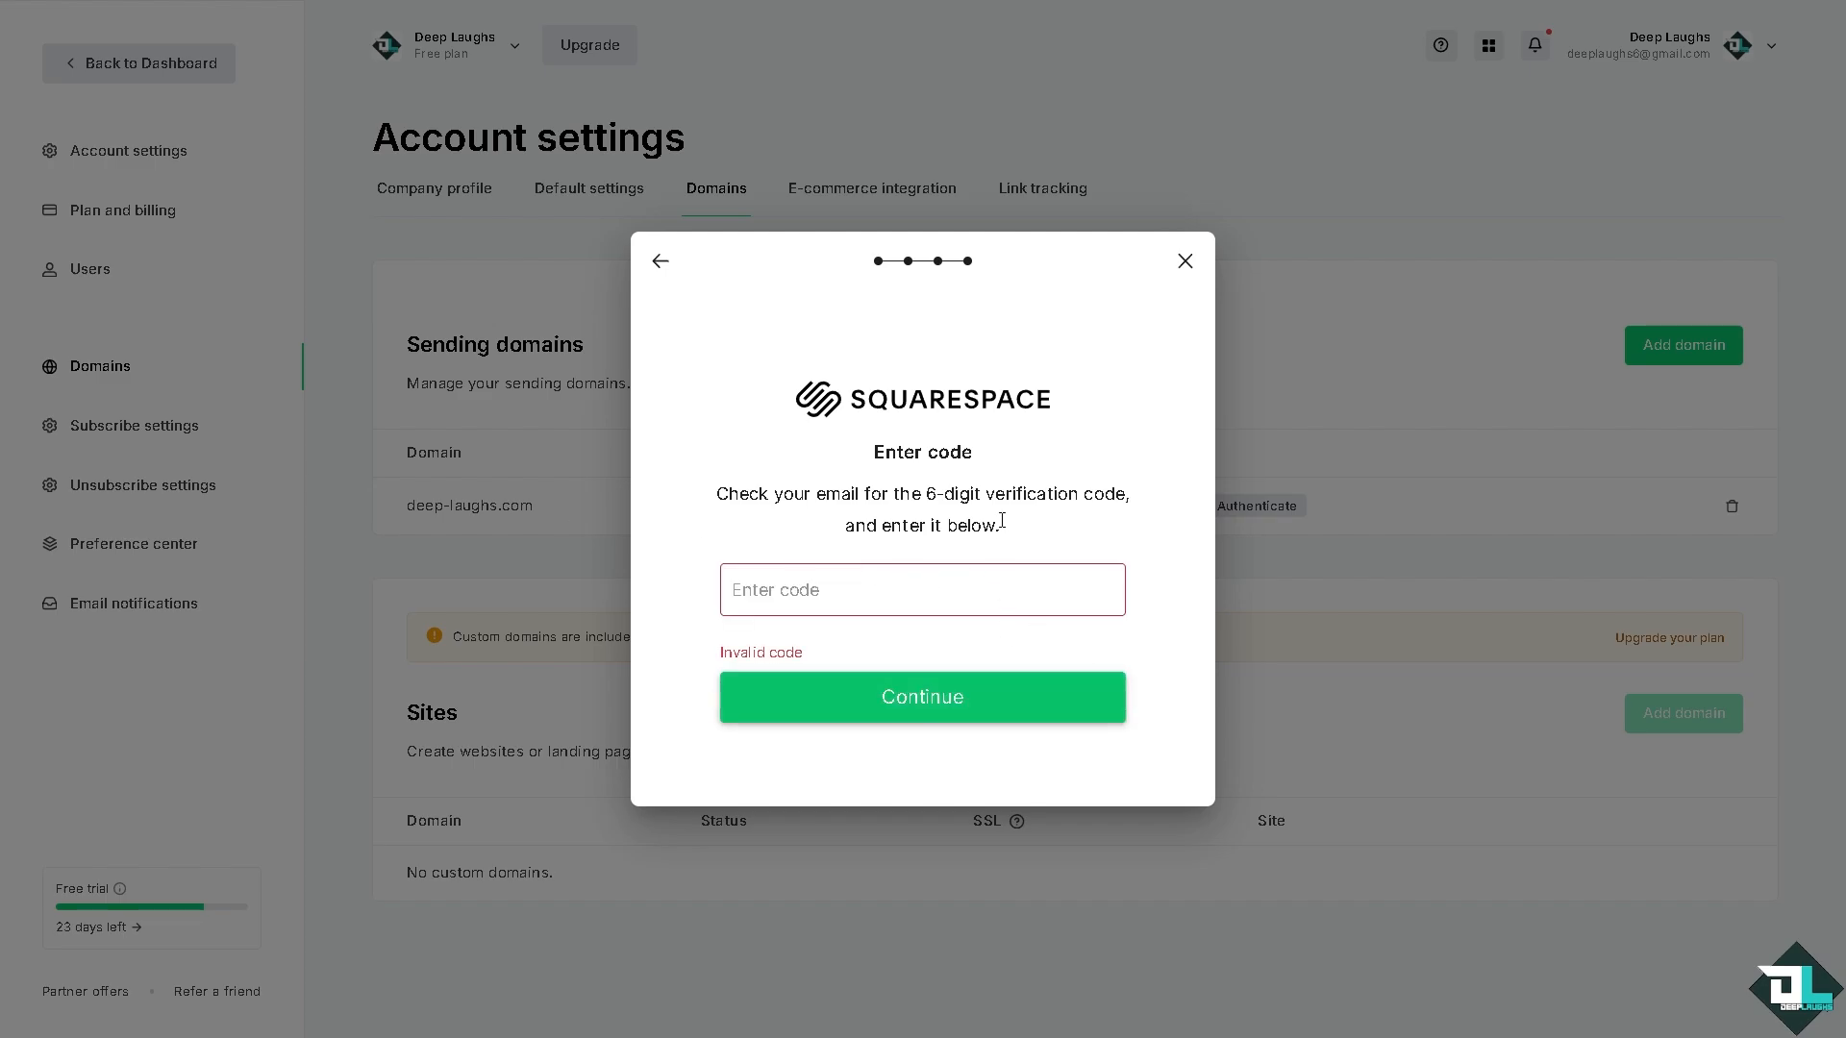
Step: Go back from the verification code request and switch the domain authentication to manual setup
{"action": "left_click", "coordinate": [660, 269]}
{"action": "scroll", "coordinate": [831, 604], "scroll_direction": "down", "scroll_amount": 1}
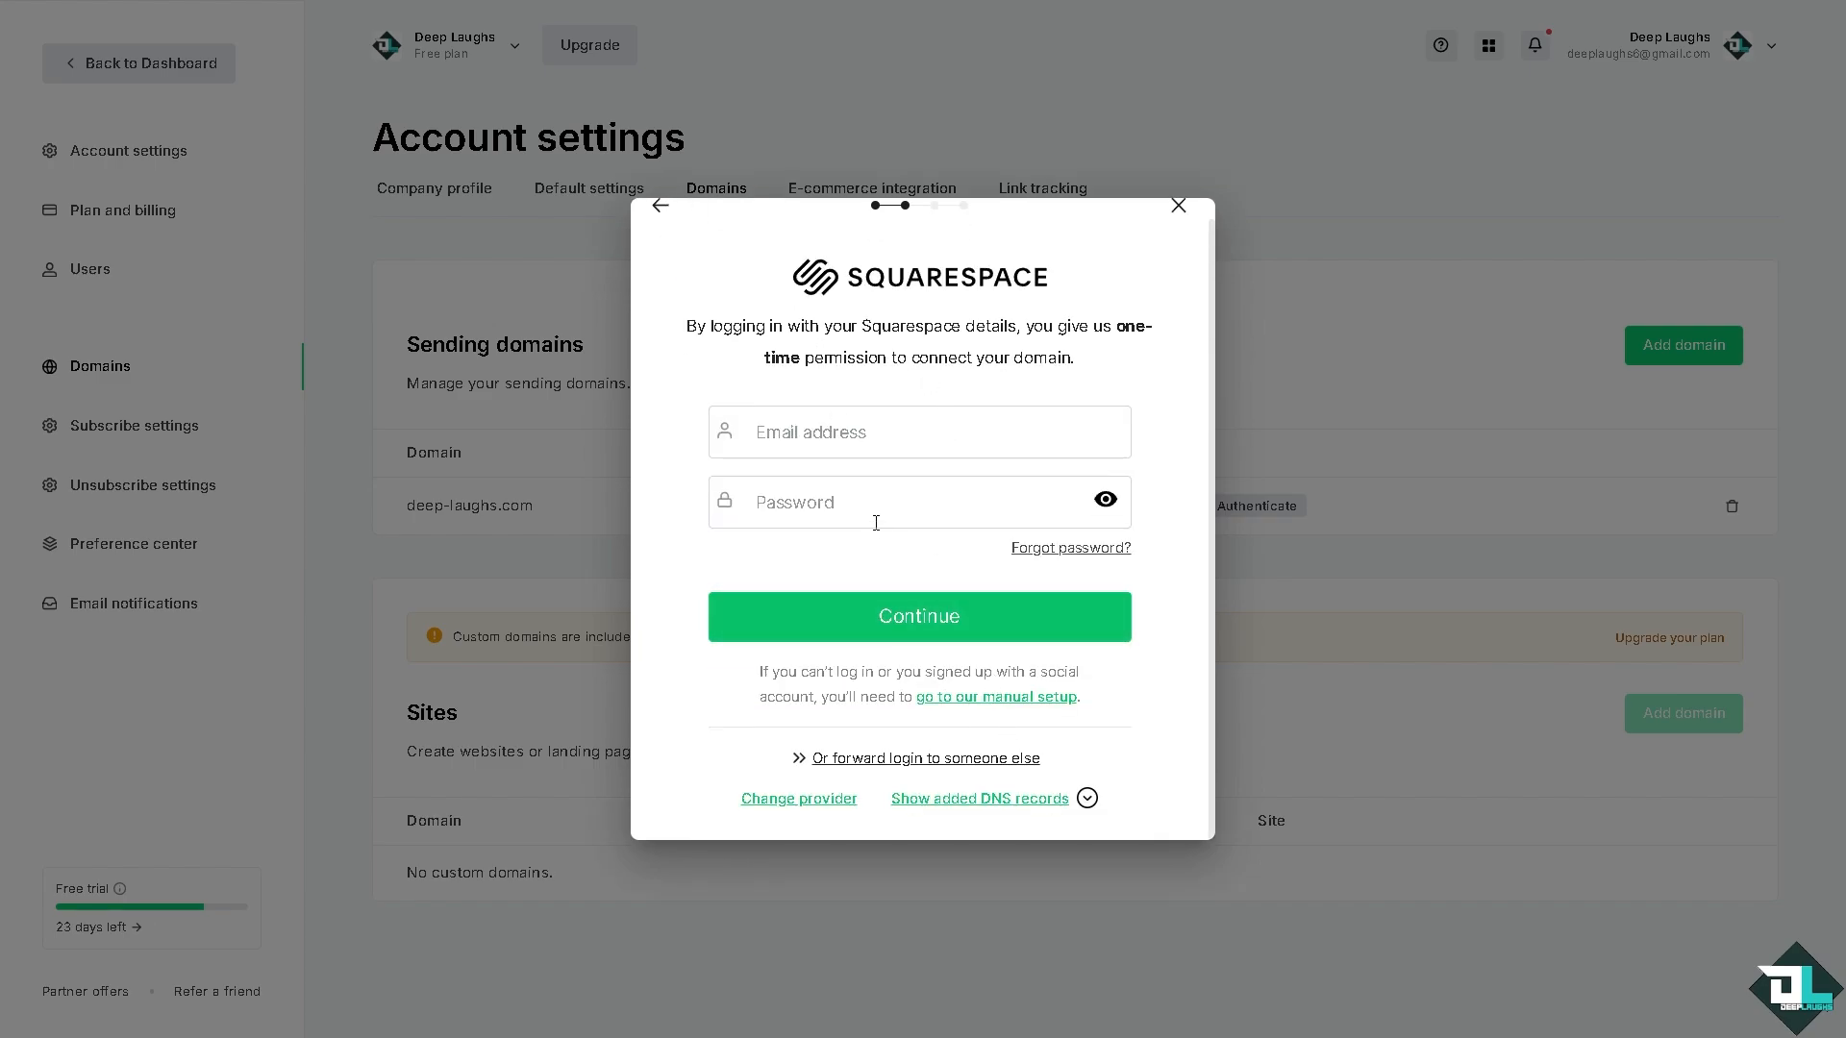
{"action": "left_click", "coordinate": [1000, 699]}
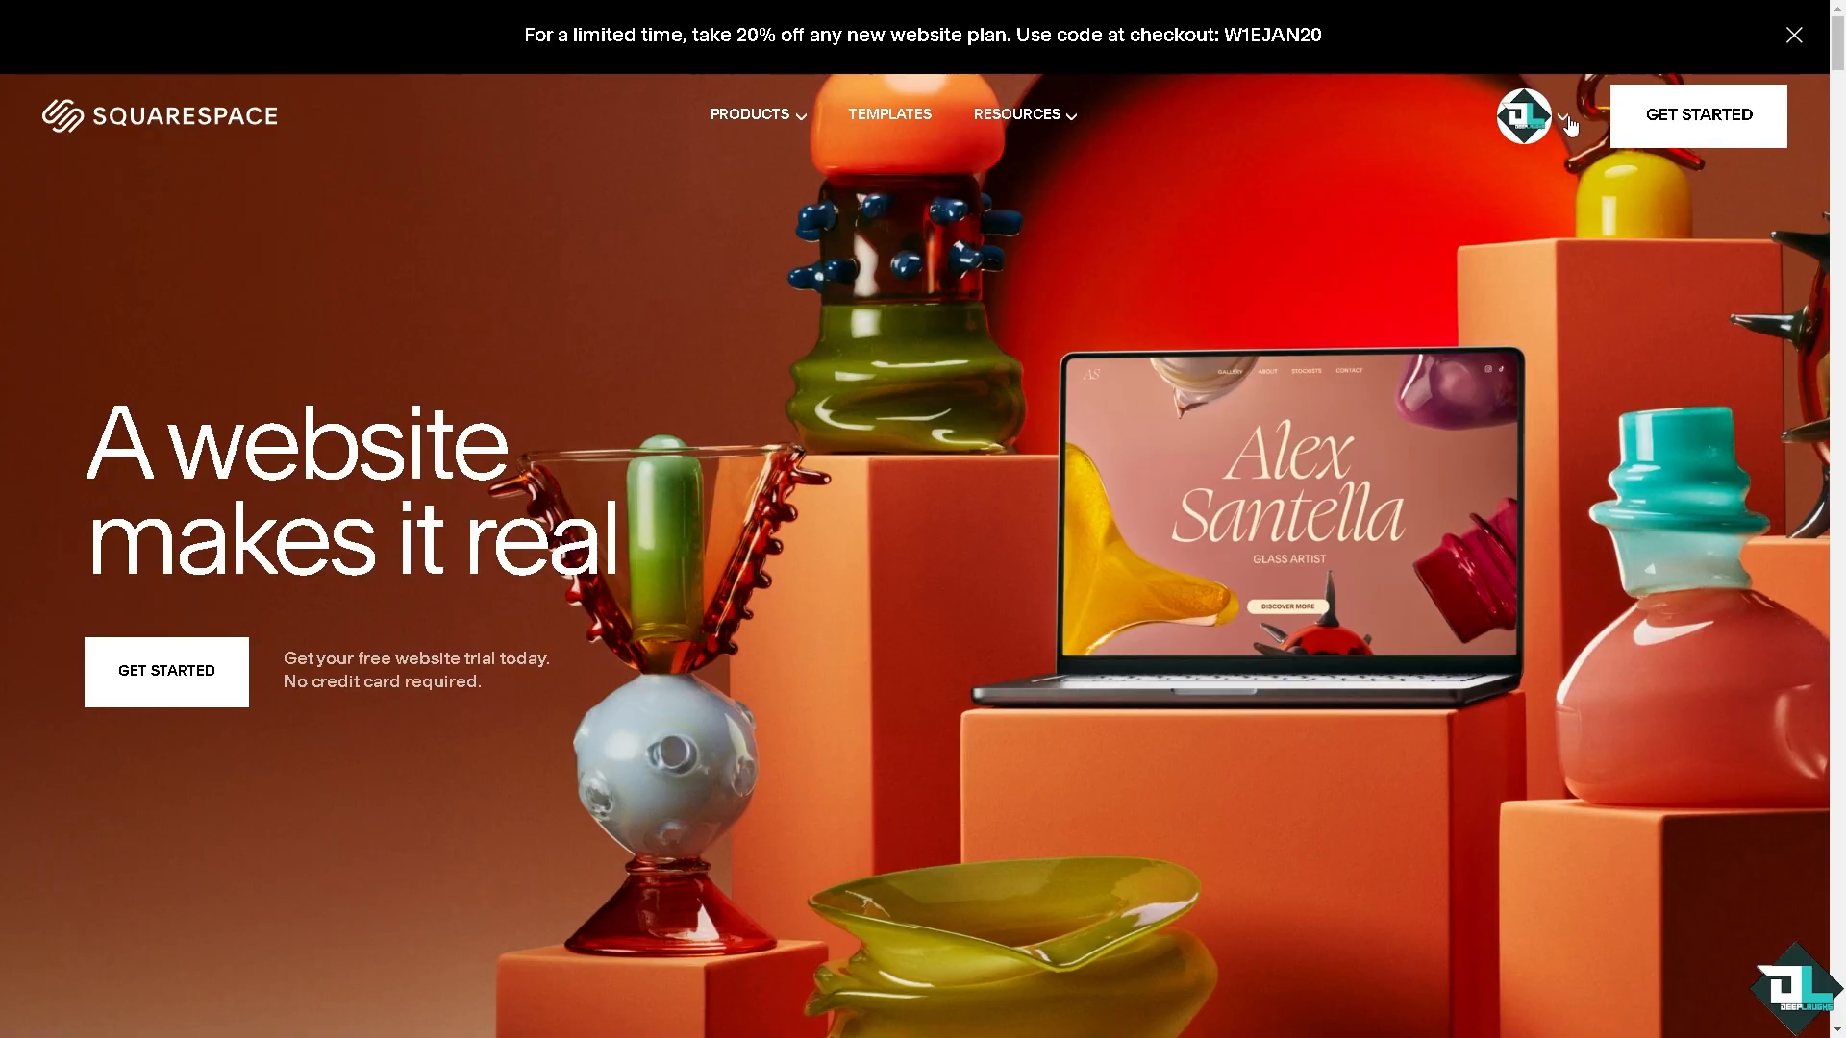
Step: On the Squarespace website, open the DNS settings of the deep-laughs.com domain
{"action": "left_click", "coordinate": [1566, 119]}
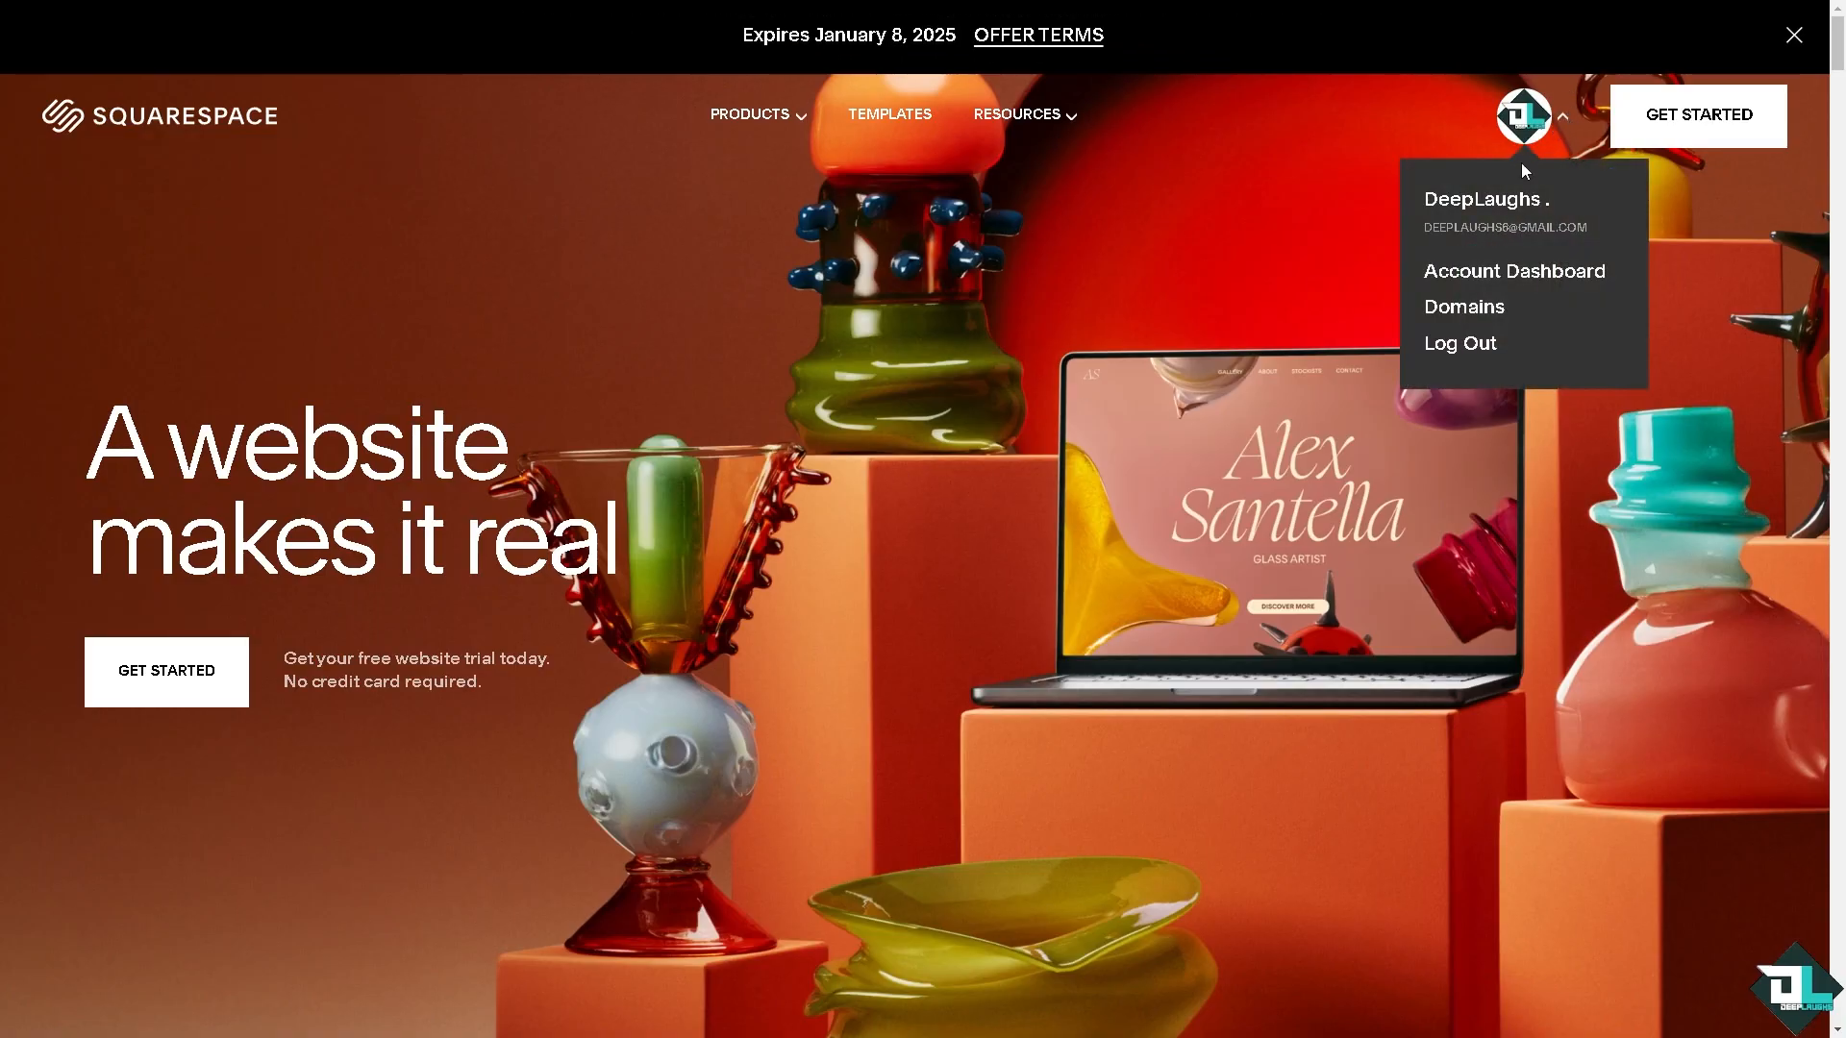
{"action": "left_click", "coordinate": [1454, 309]}
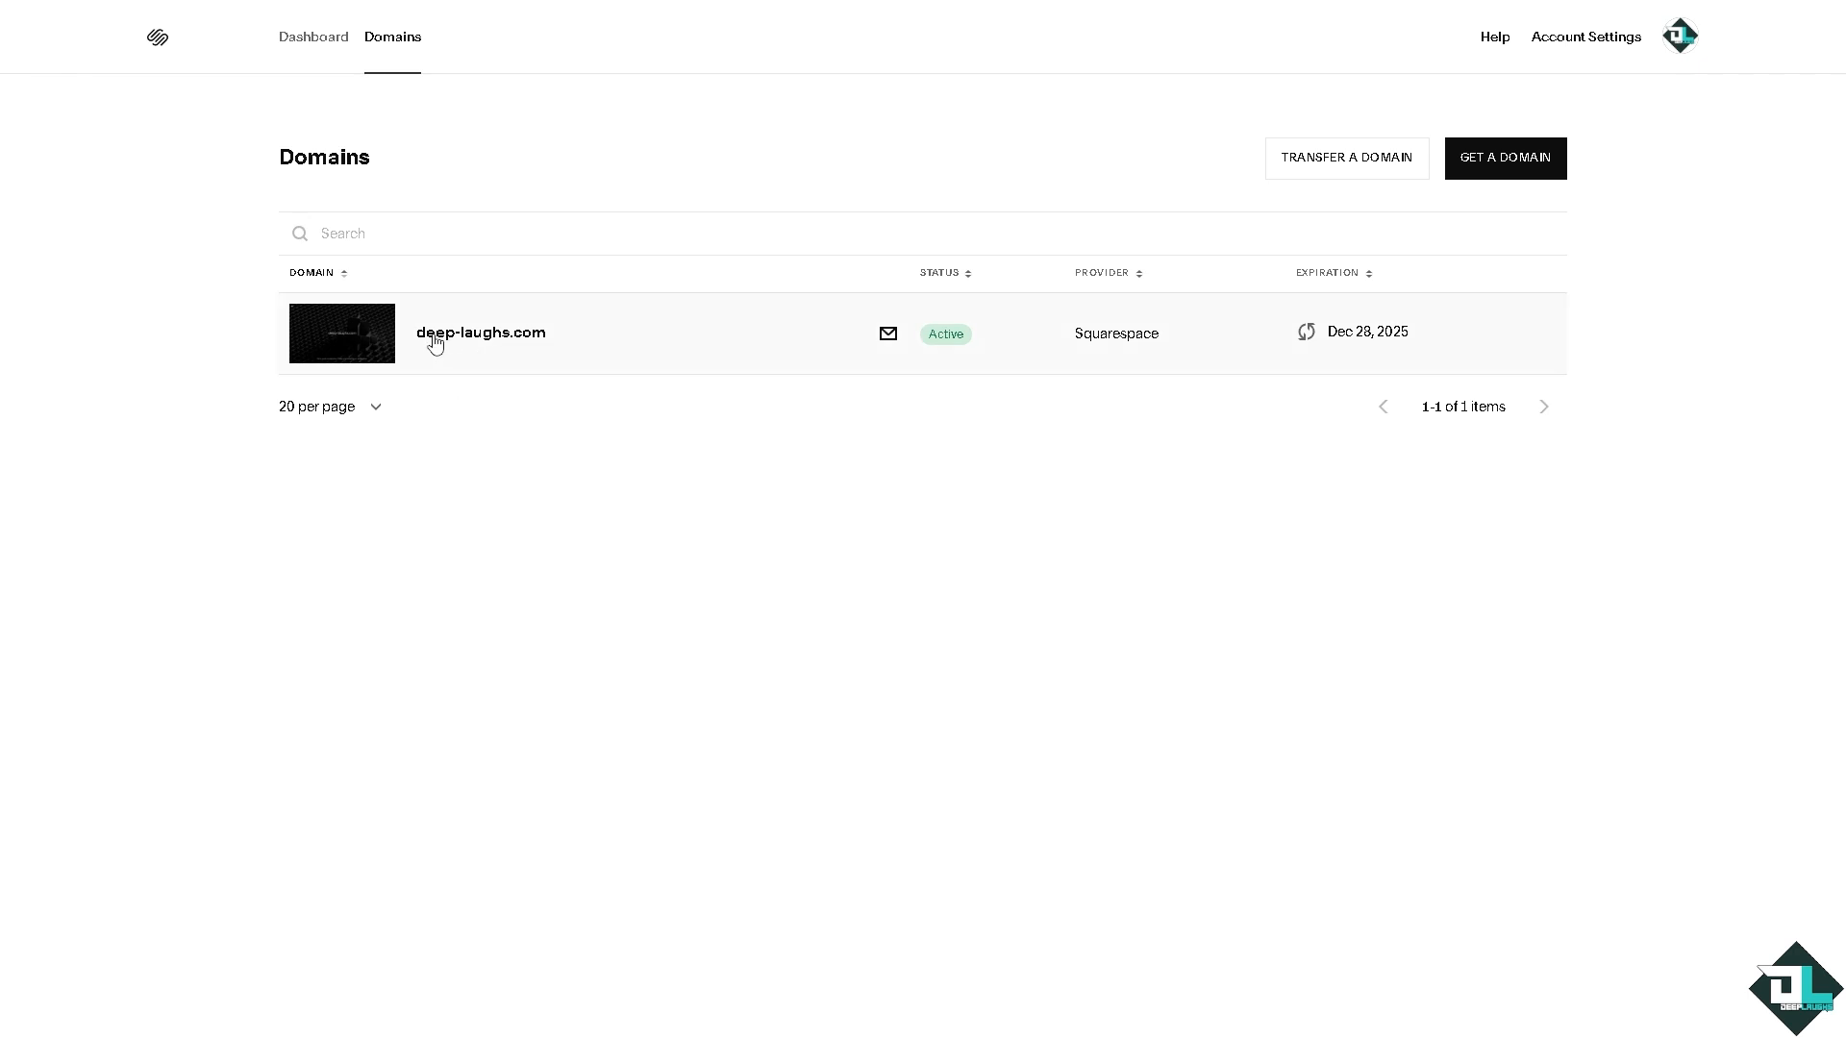
{"action": "left_click", "coordinate": [436, 337]}
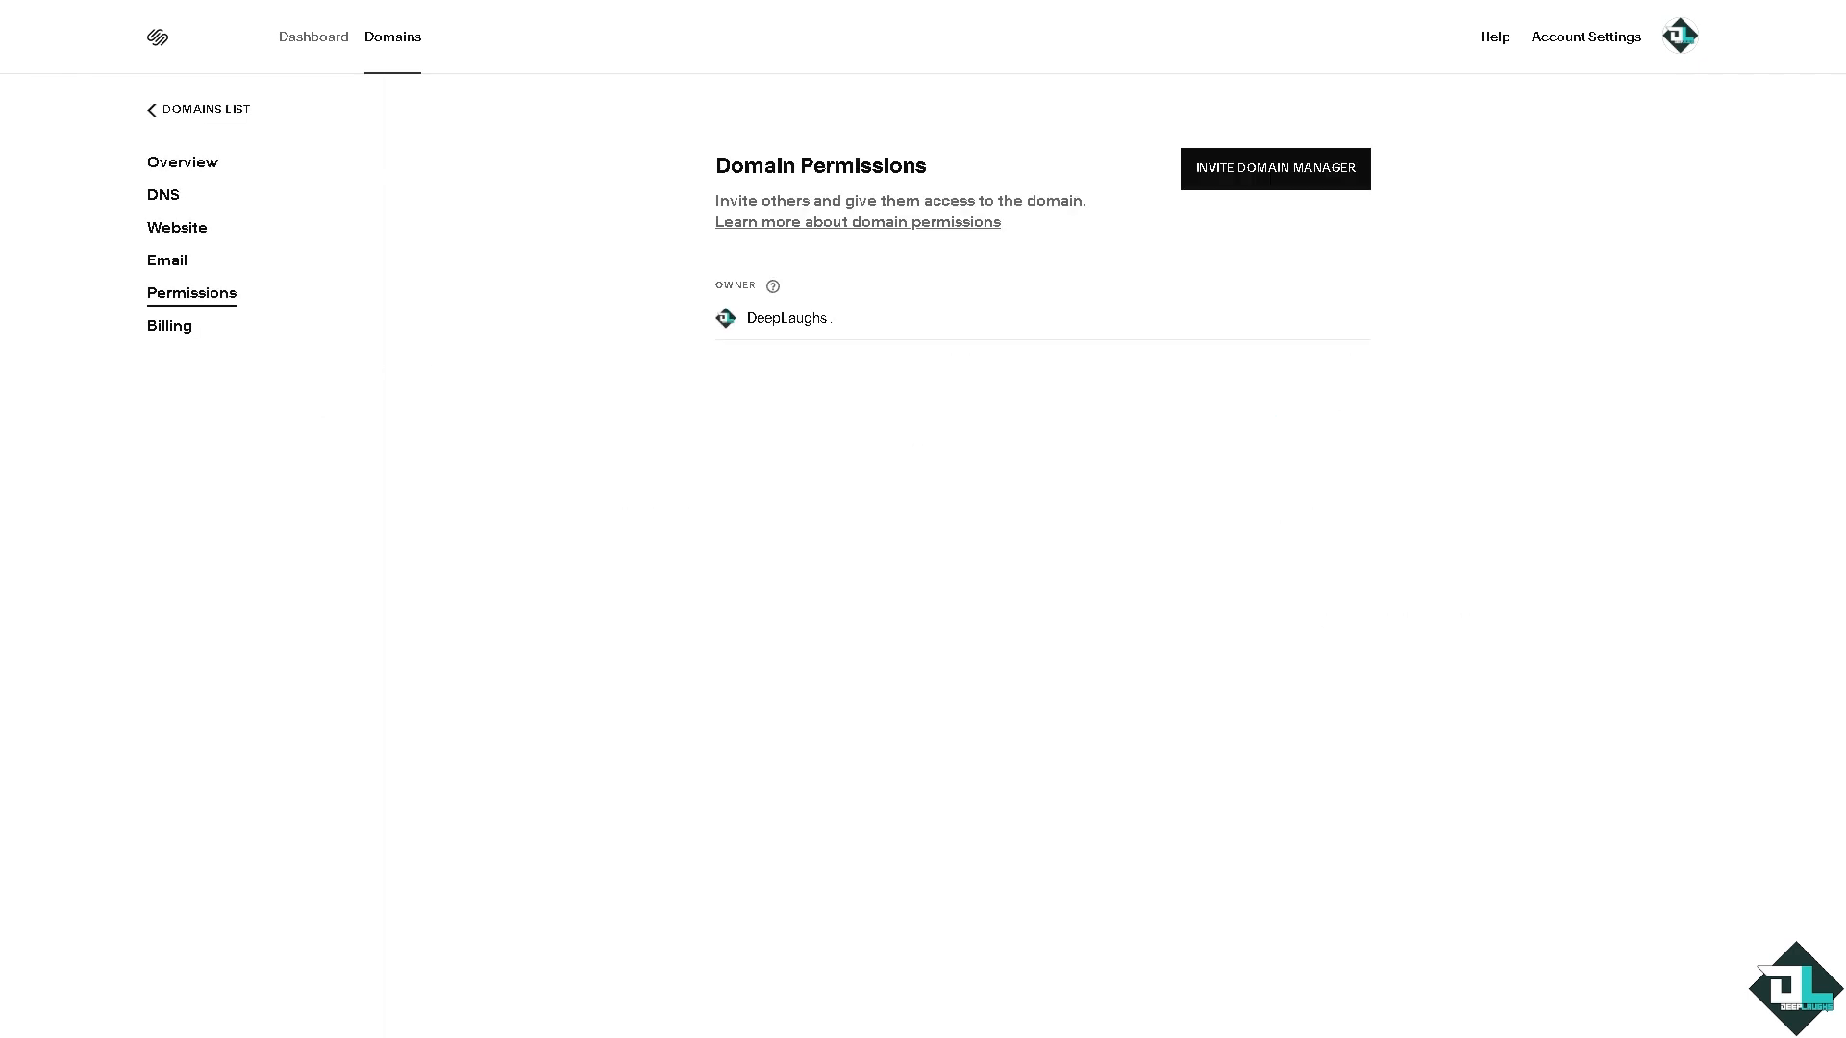
{"action": "left_click", "coordinate": [165, 198]}
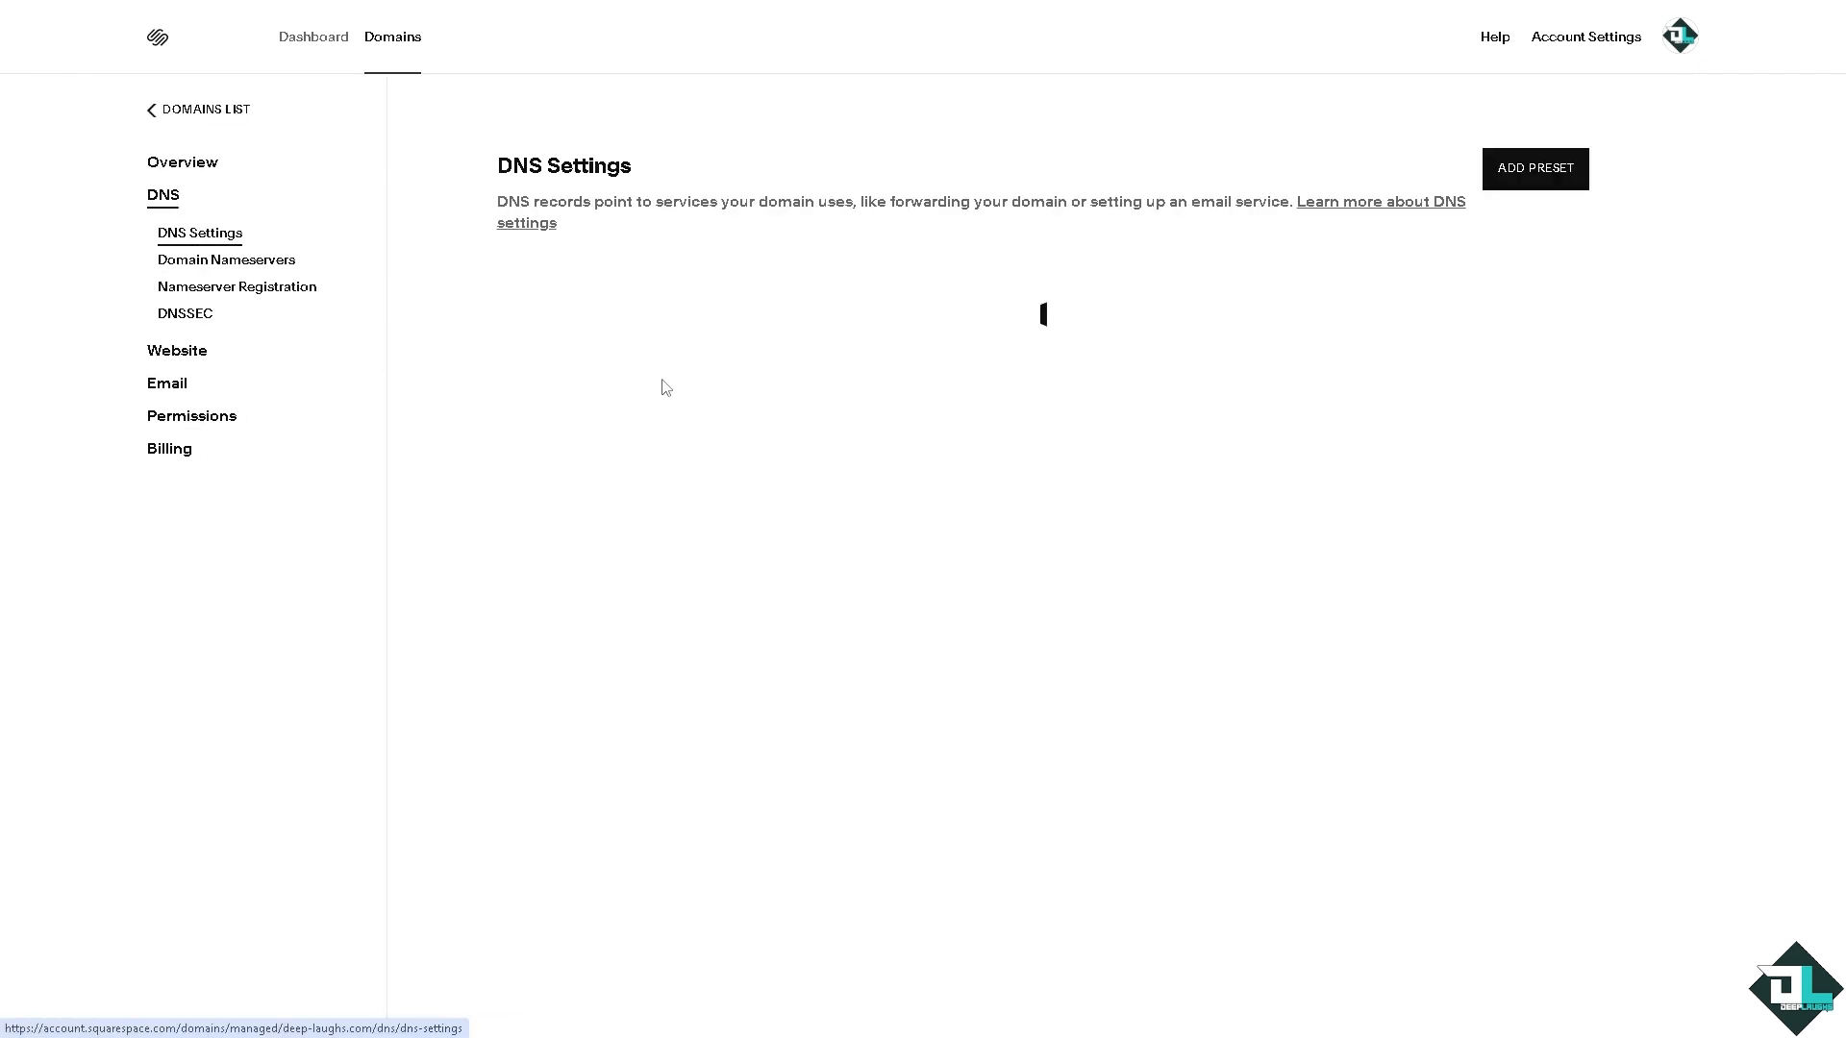
Step: Start a new entry under the custom DNS records and choose CNAME as its type
{"action": "scroll", "coordinate": [1067, 775], "scroll_direction": "down", "scroll_amount": 4}
{"action": "scroll", "coordinate": [1125, 841], "scroll_direction": "down", "scroll_amount": 1}
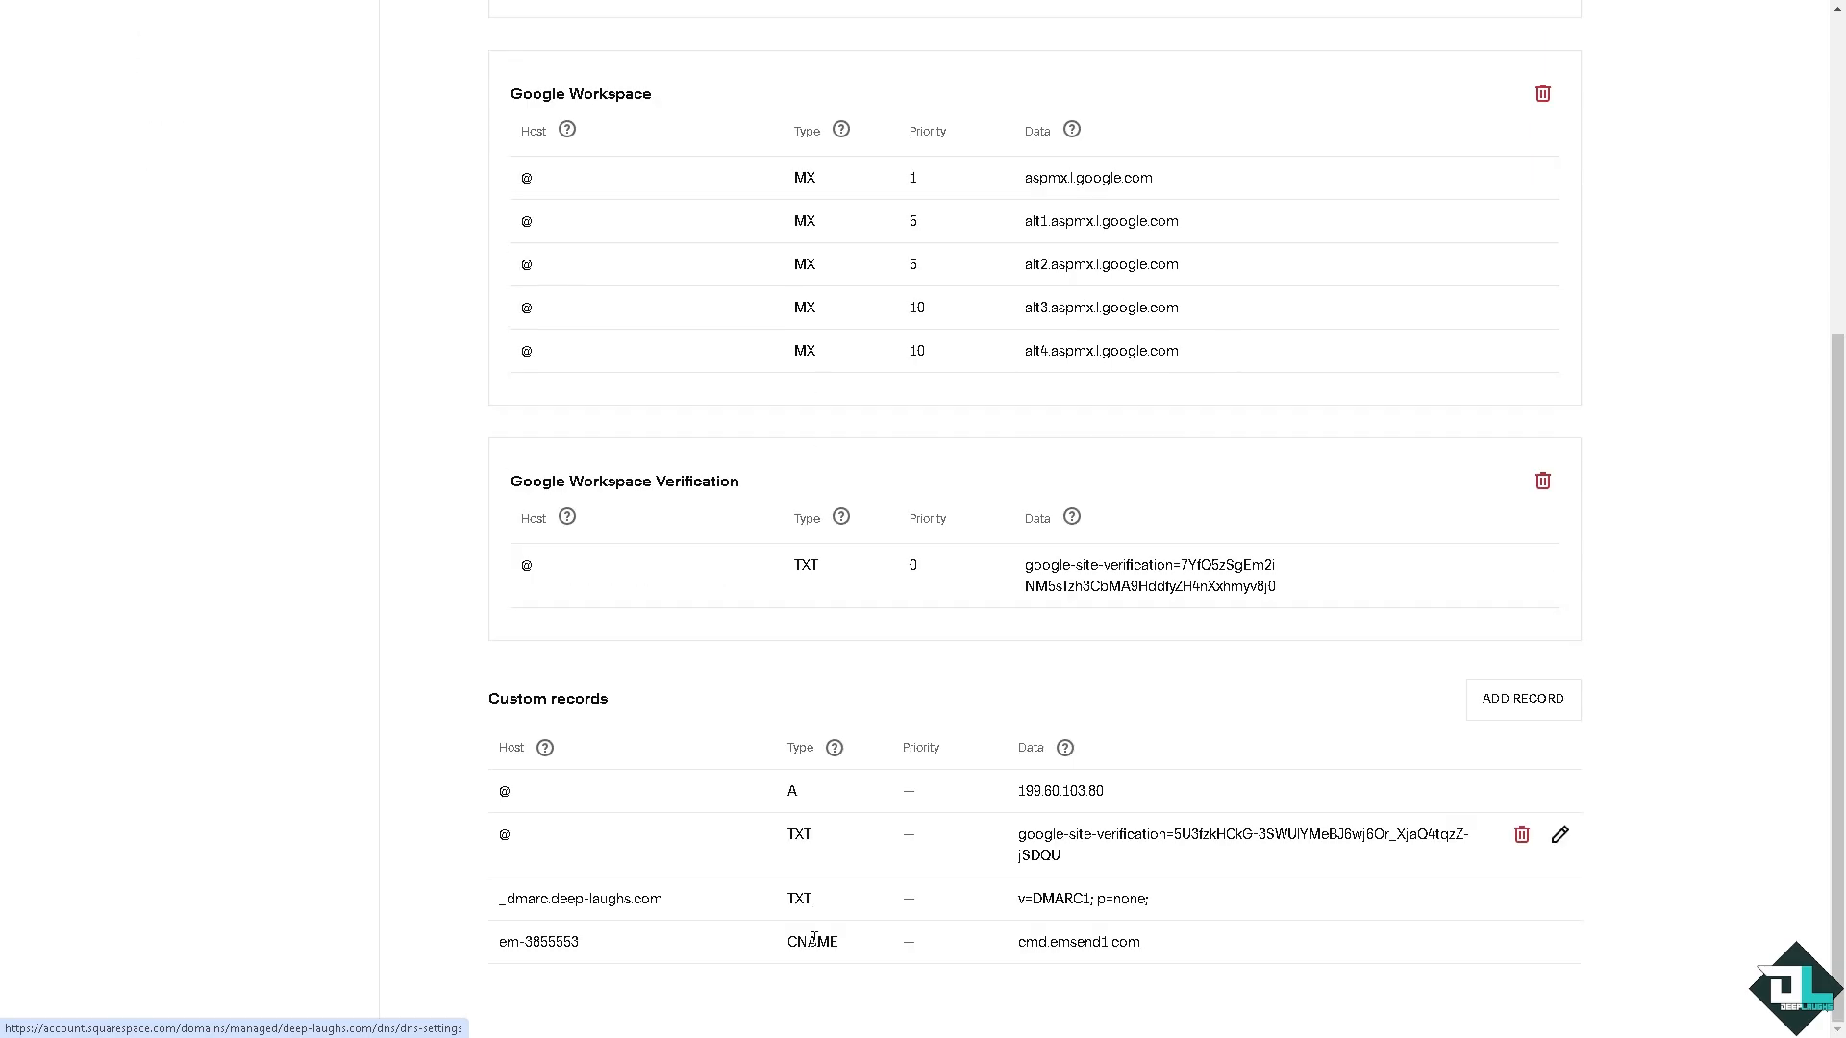
{"action": "scroll", "coordinate": [817, 940], "scroll_direction": "up", "scroll_amount": 1}
{"action": "scroll", "coordinate": [856, 958], "scroll_direction": "down", "scroll_amount": 1}
{"action": "left_click", "coordinate": [1523, 699]}
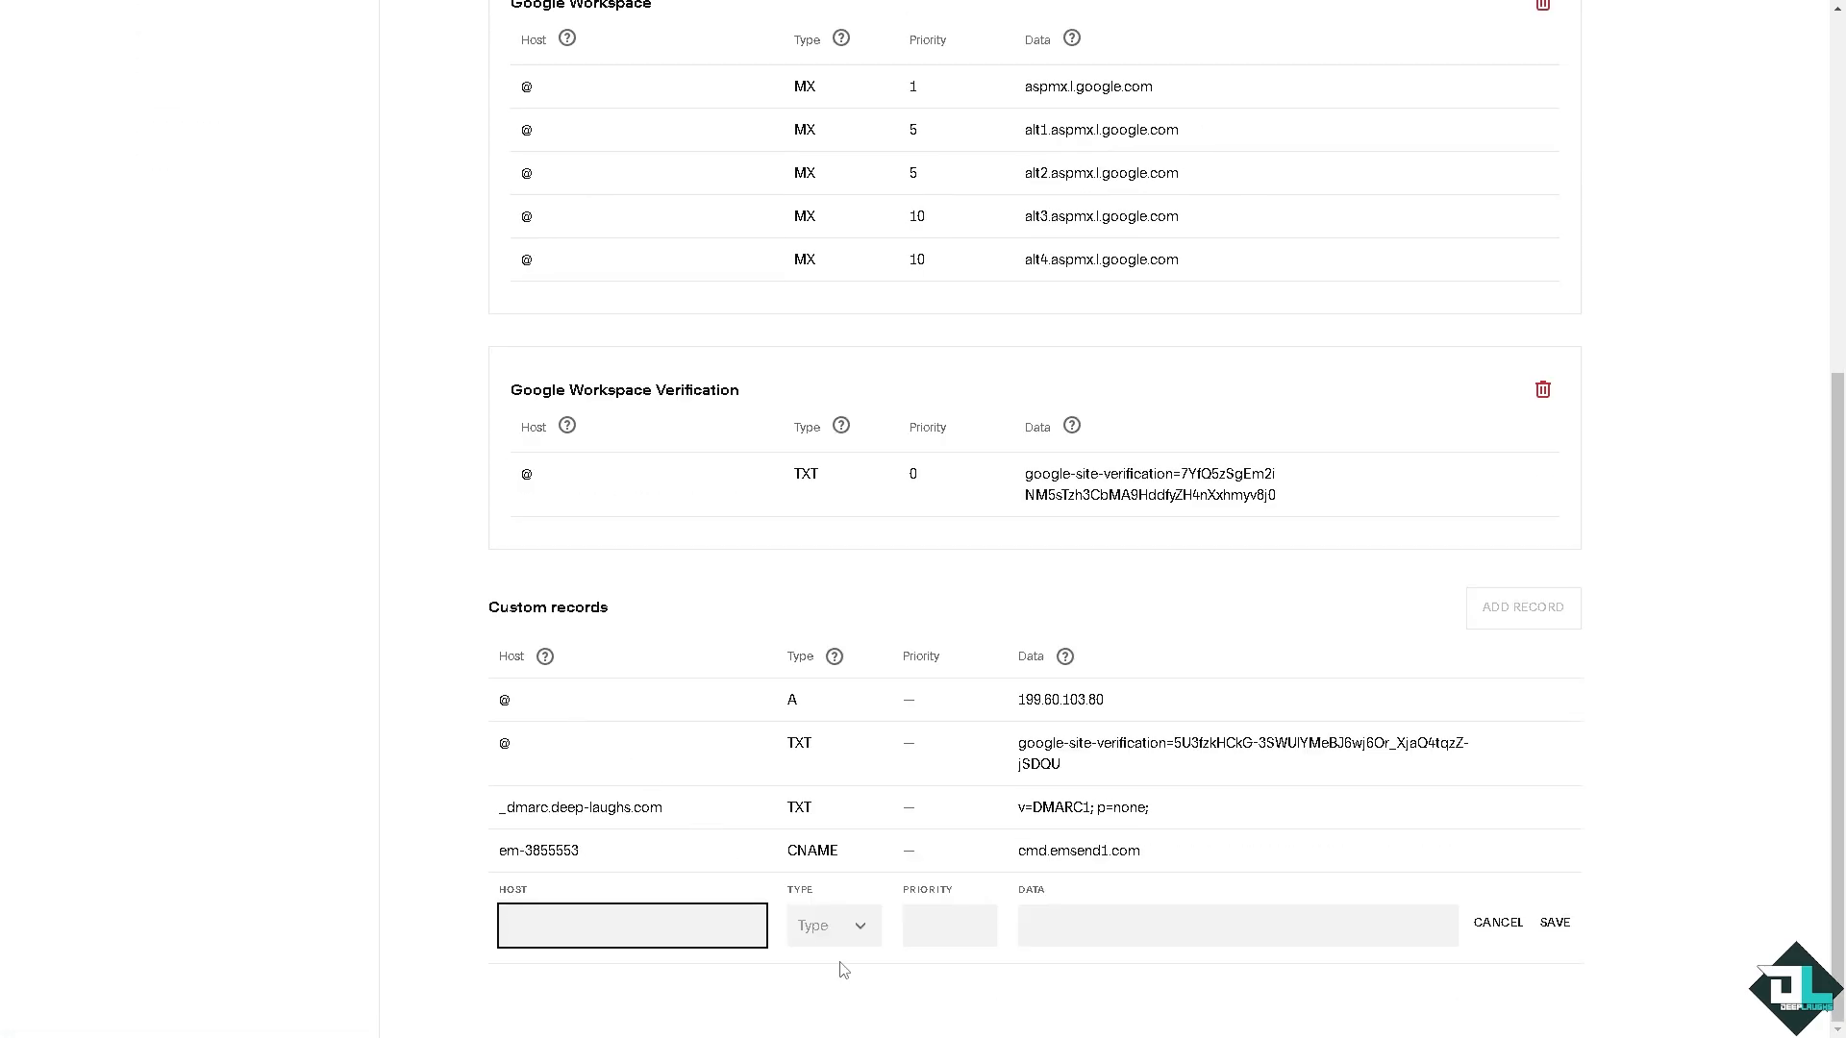
{"action": "left_click", "coordinate": [851, 925]}
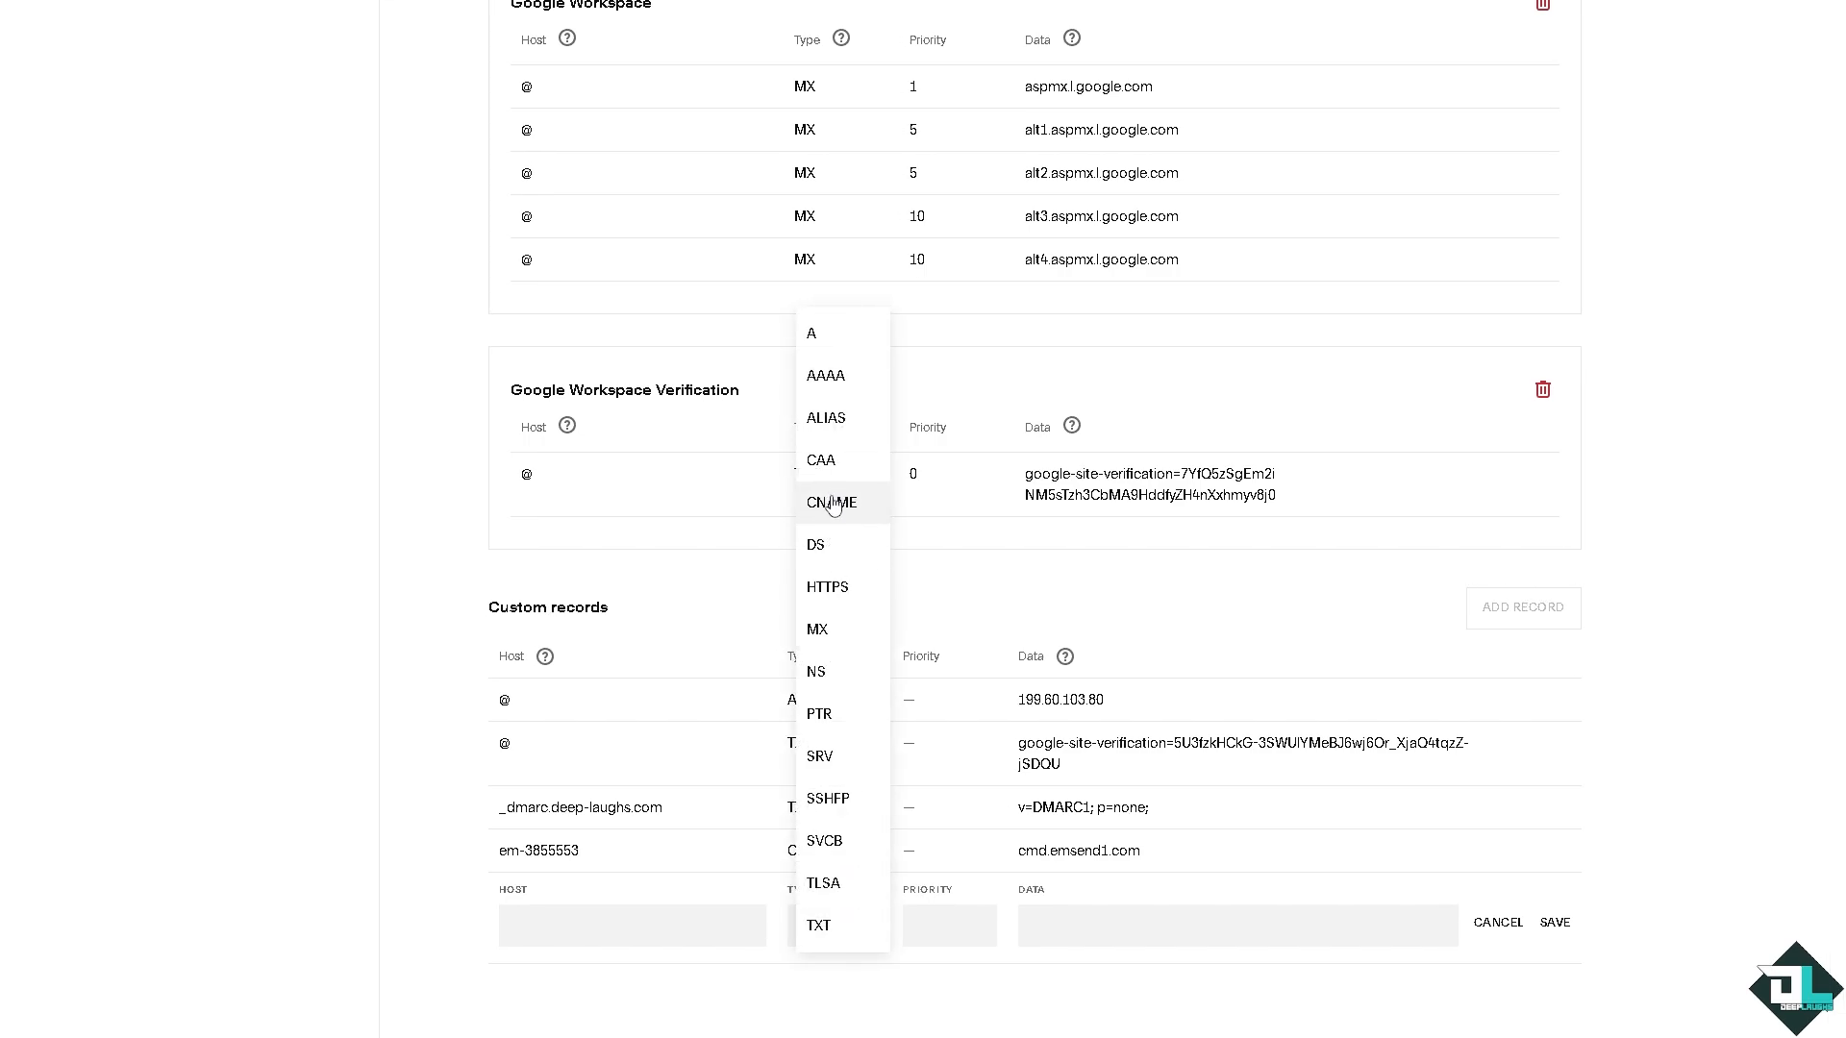
{"action": "left_click", "coordinate": [835, 501]}
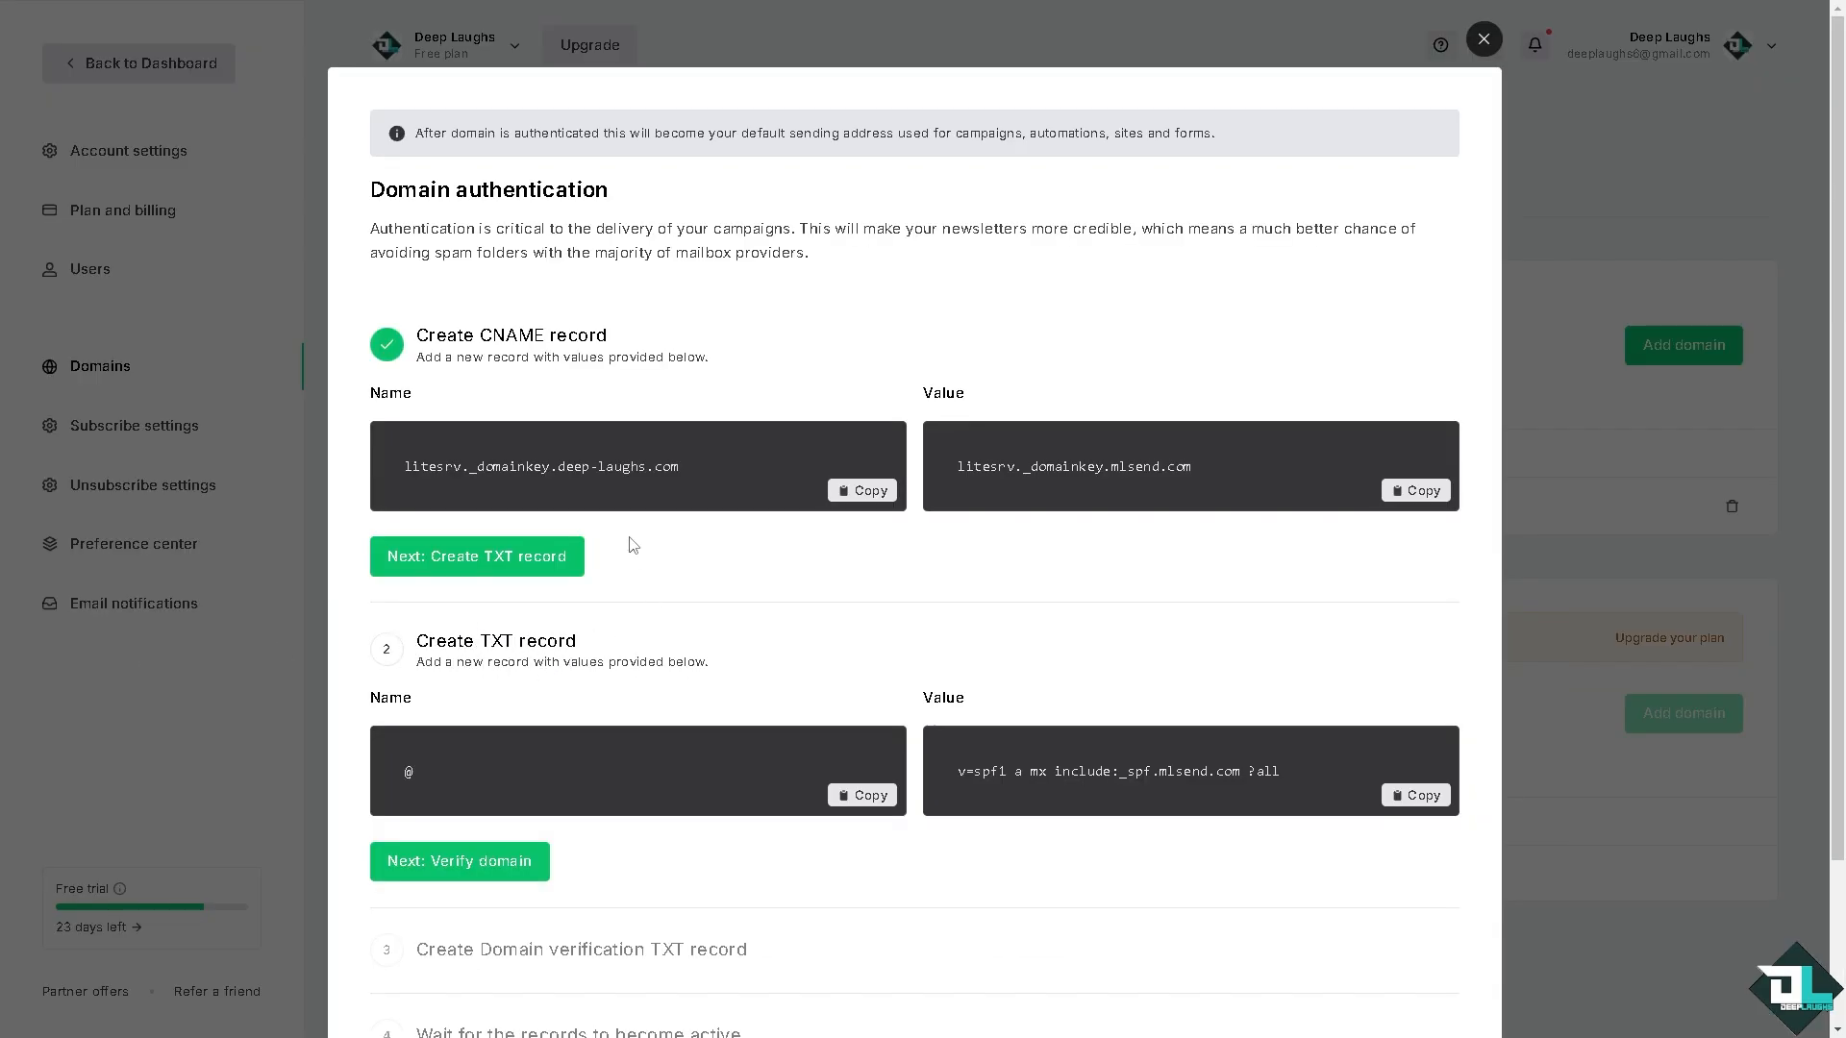
Step: Switch to MailerLite, expand the Create TXT record section, and copy the TXT record's value
{"action": "left_click_drag", "start_coordinate": [414, 642], "coordinate": [594, 647]}
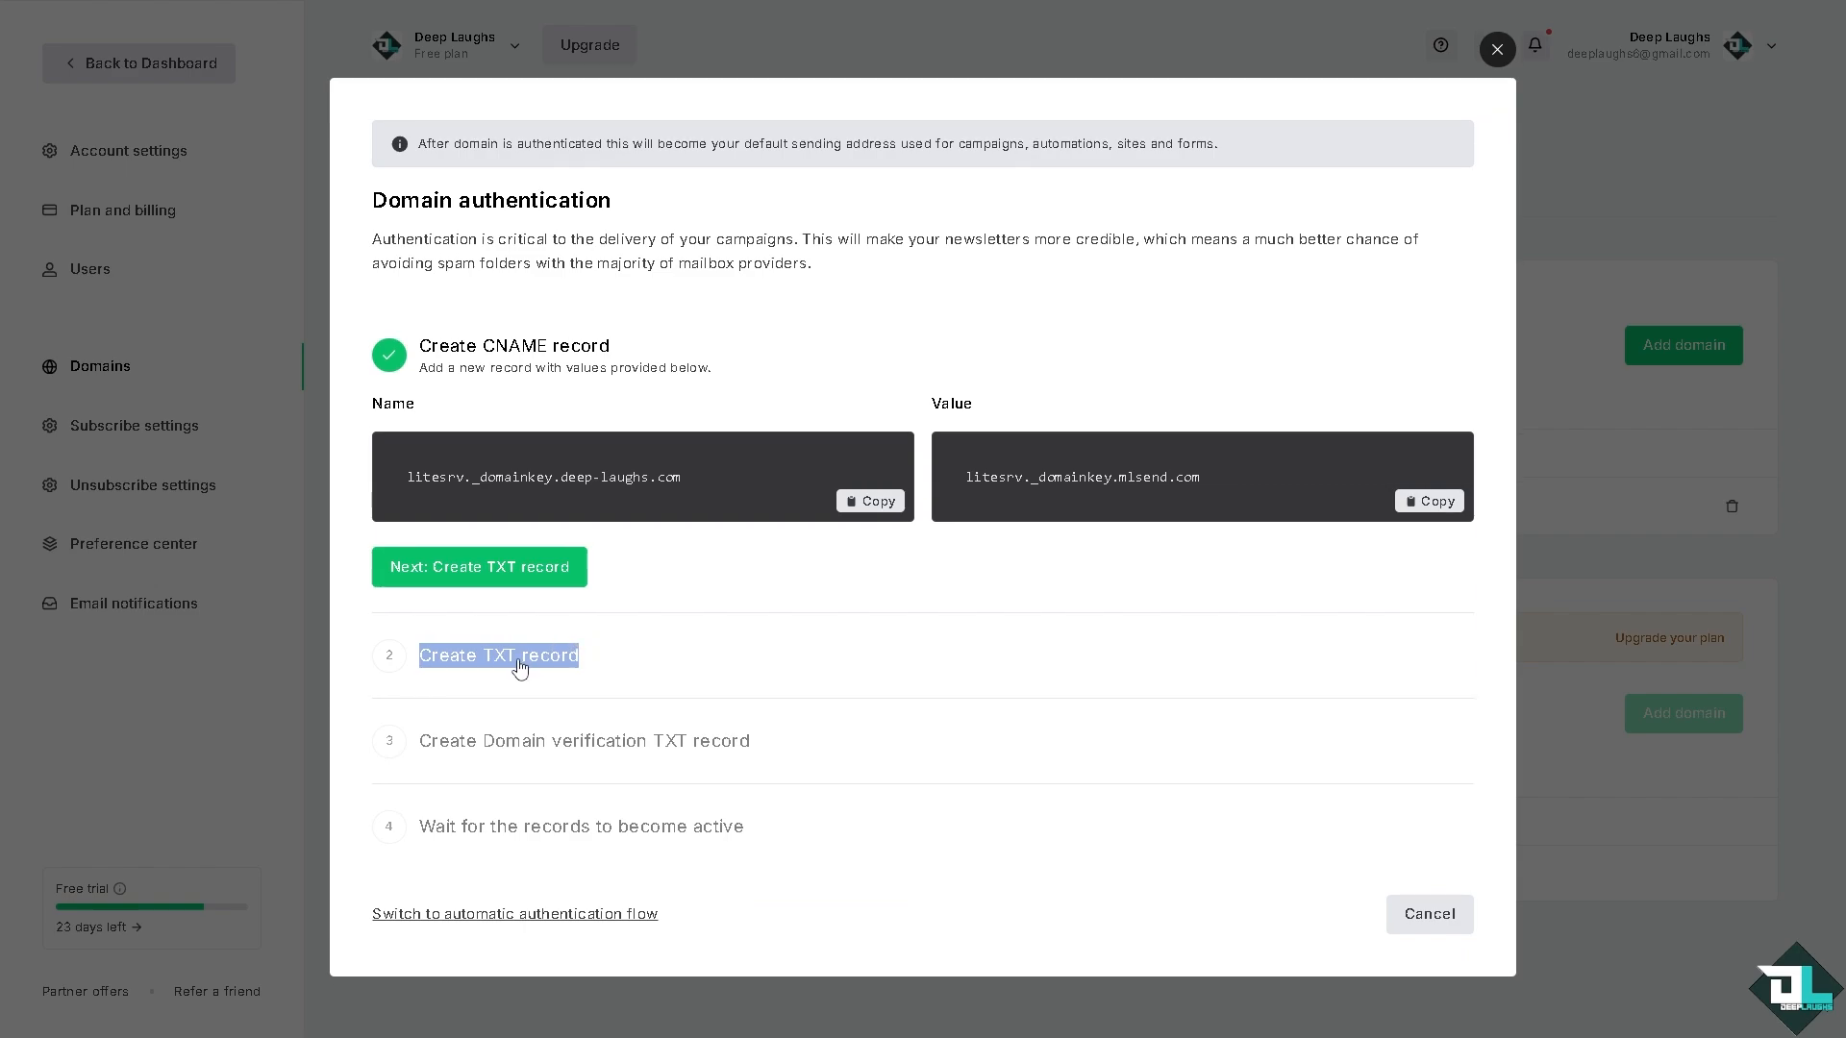
{"action": "left_click", "coordinate": [577, 662]}
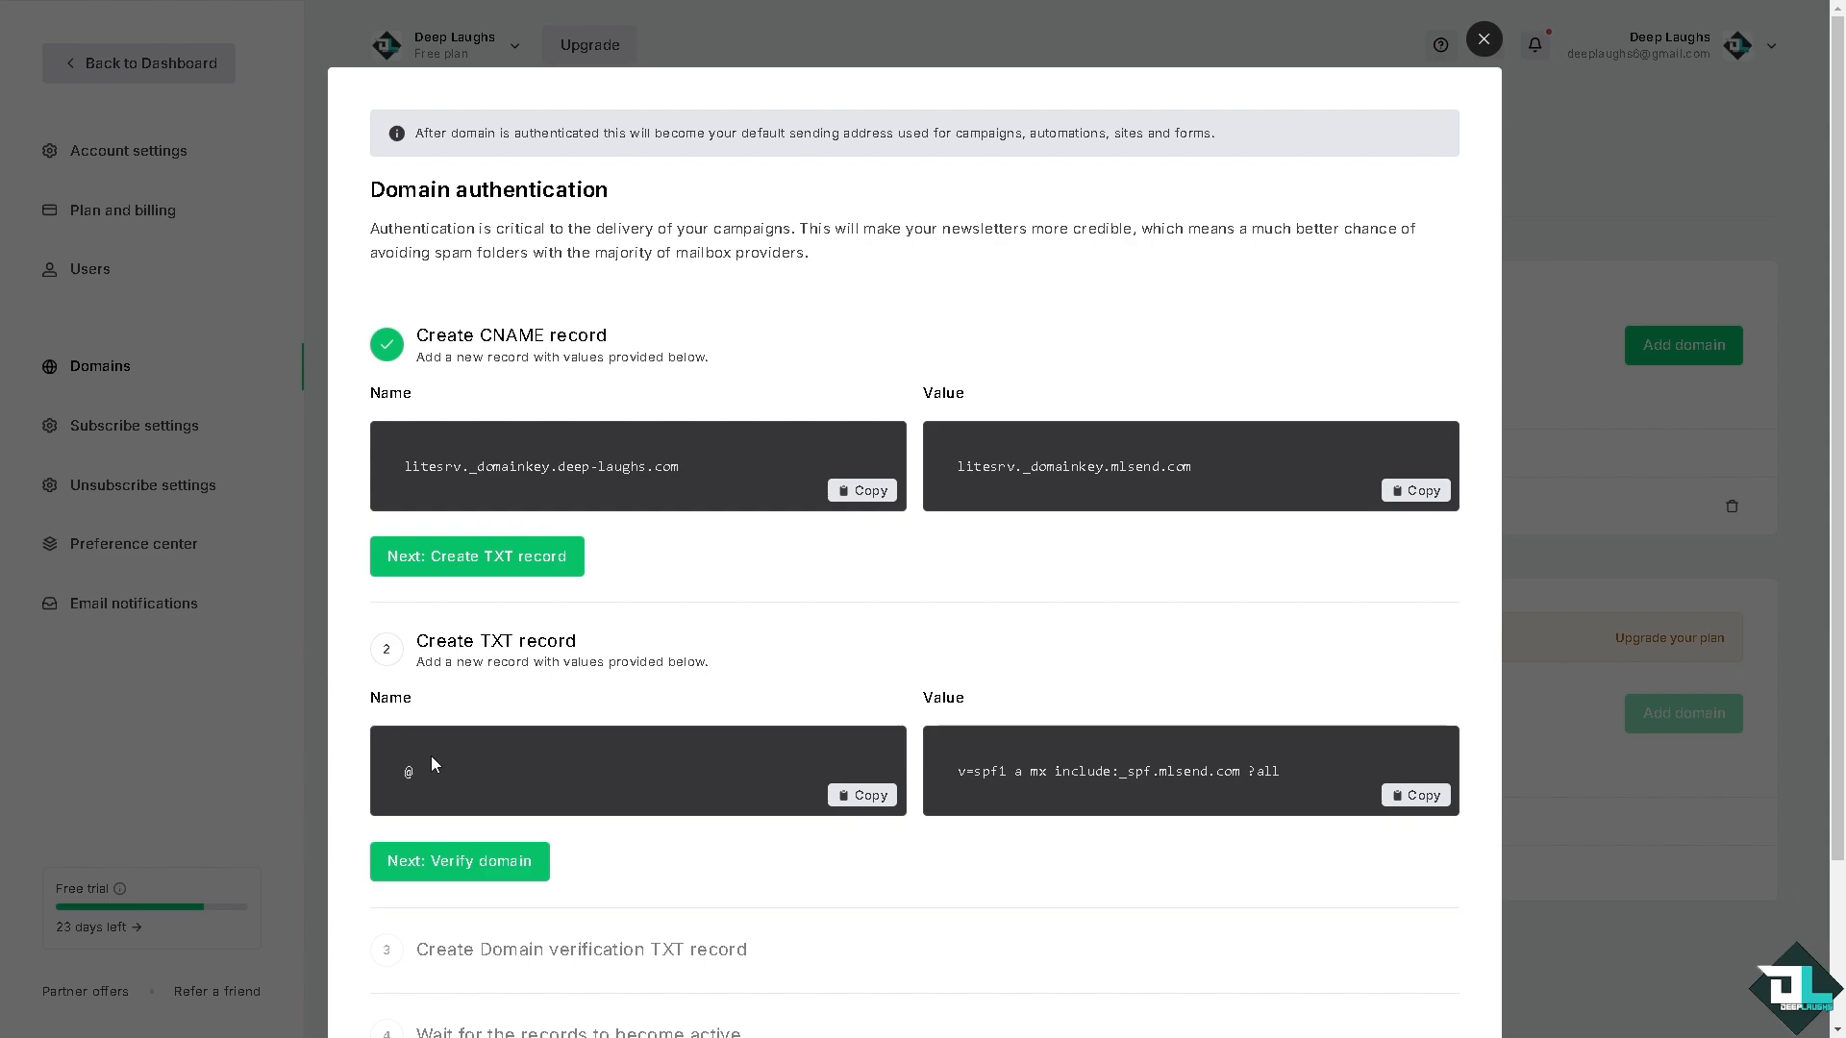
{"action": "left_click", "coordinate": [1416, 796]}
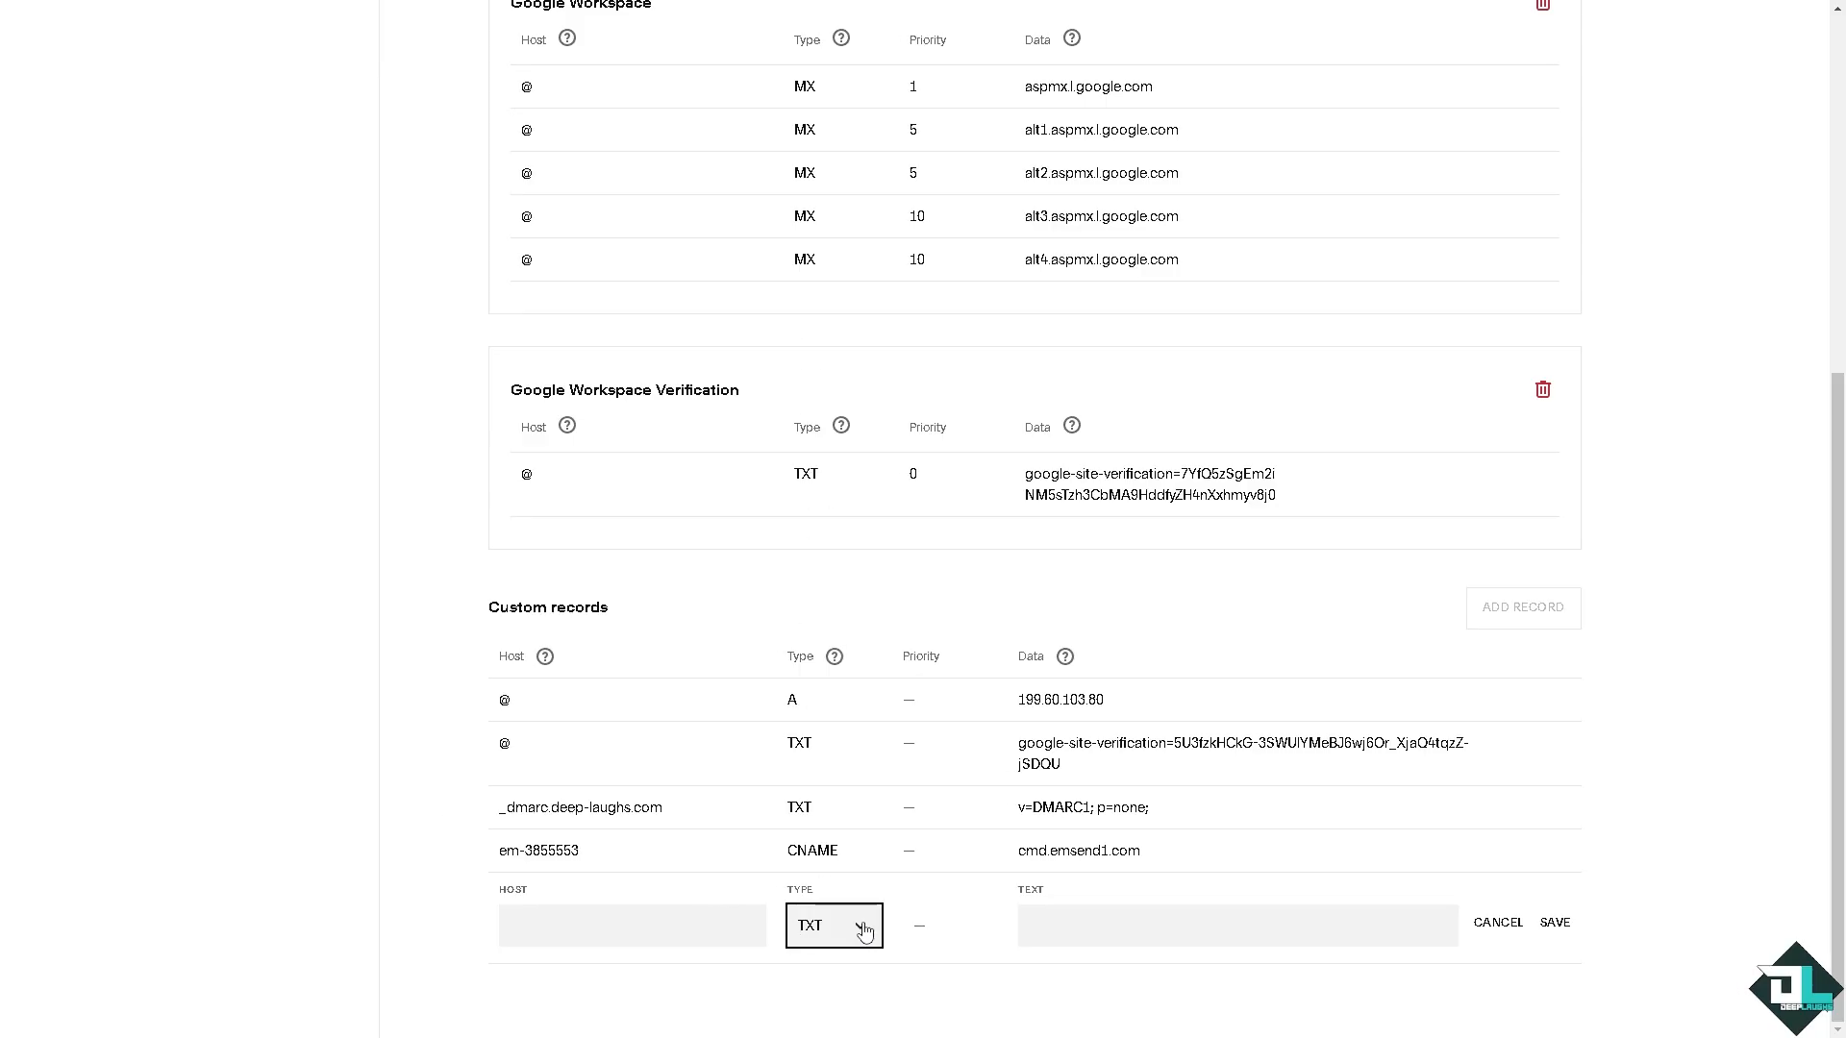
Step: In Squarespace, save the new custom record as type TXT with host @ and text "v=spf1 a mx include:_spf.mlsend.com ?all"
{"action": "left_click", "coordinate": [854, 926]}
{"action": "left_click", "coordinate": [836, 925]}
{"action": "left_click", "coordinate": [598, 923]}
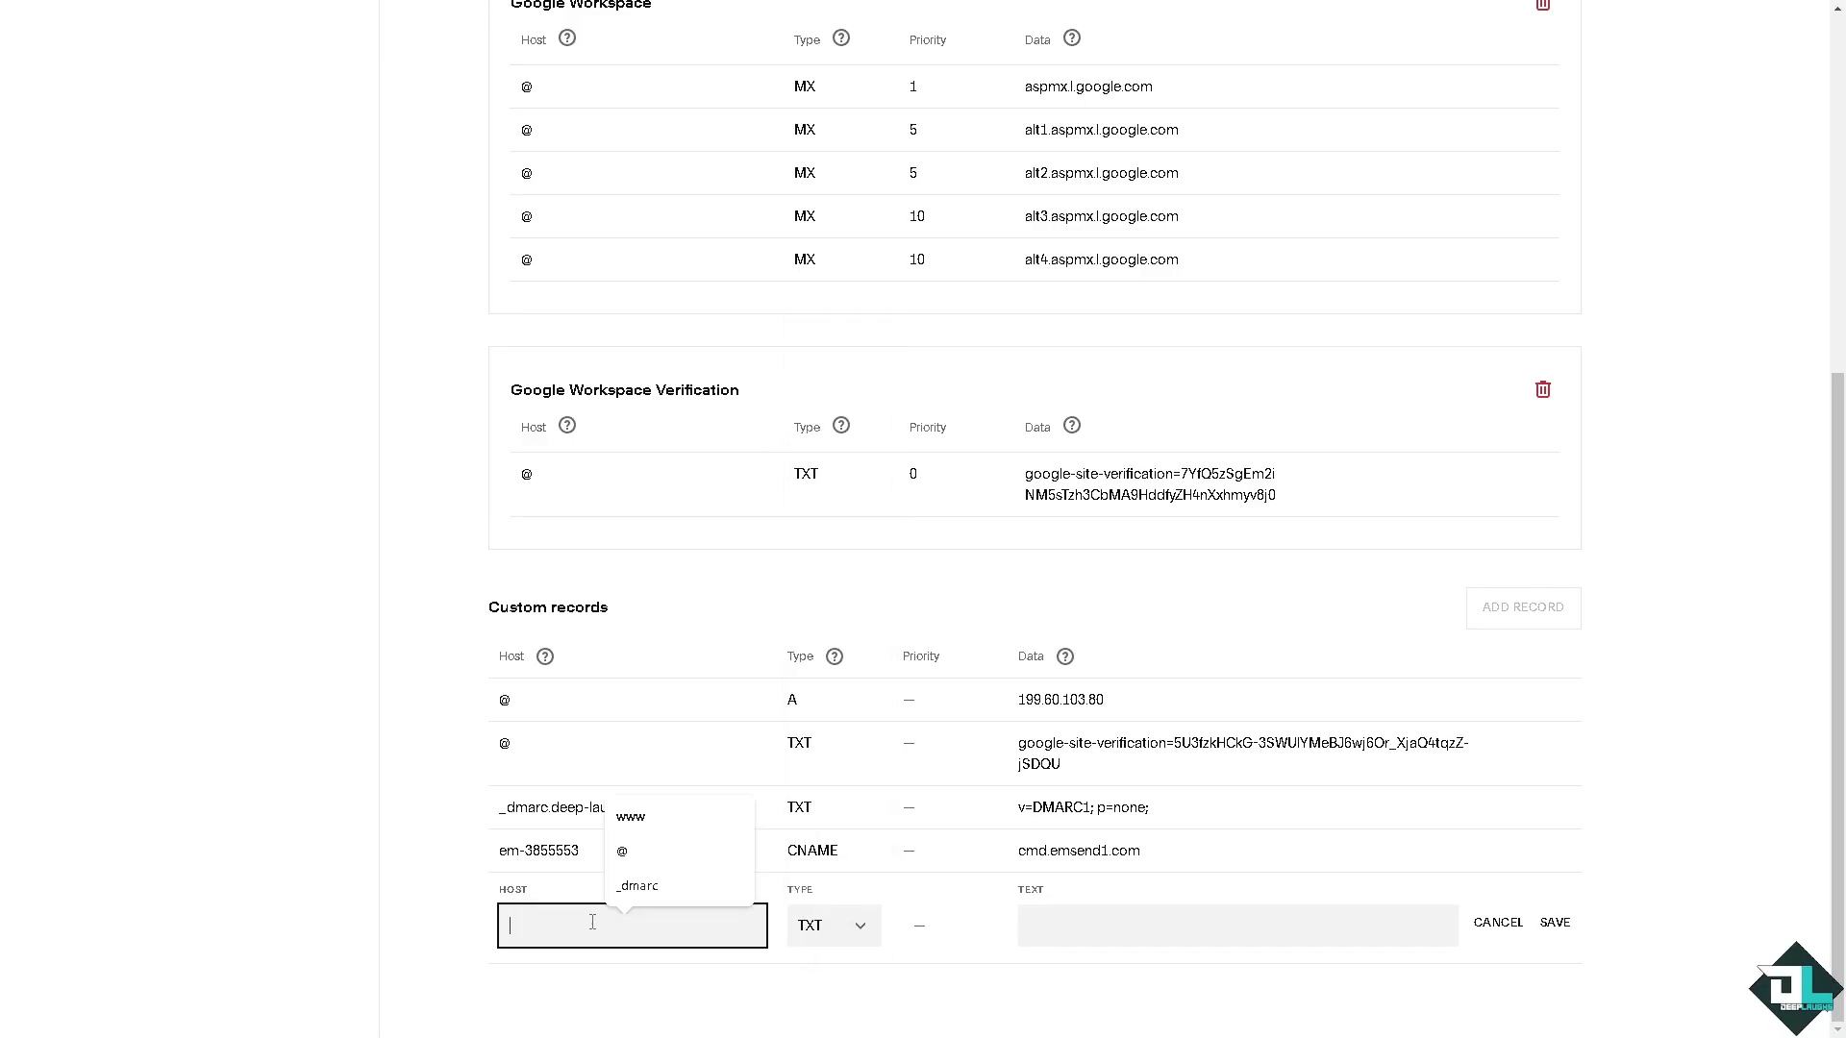
{"action": "left_click", "coordinate": [650, 863]}
{"action": "left_click", "coordinate": [1146, 925]}
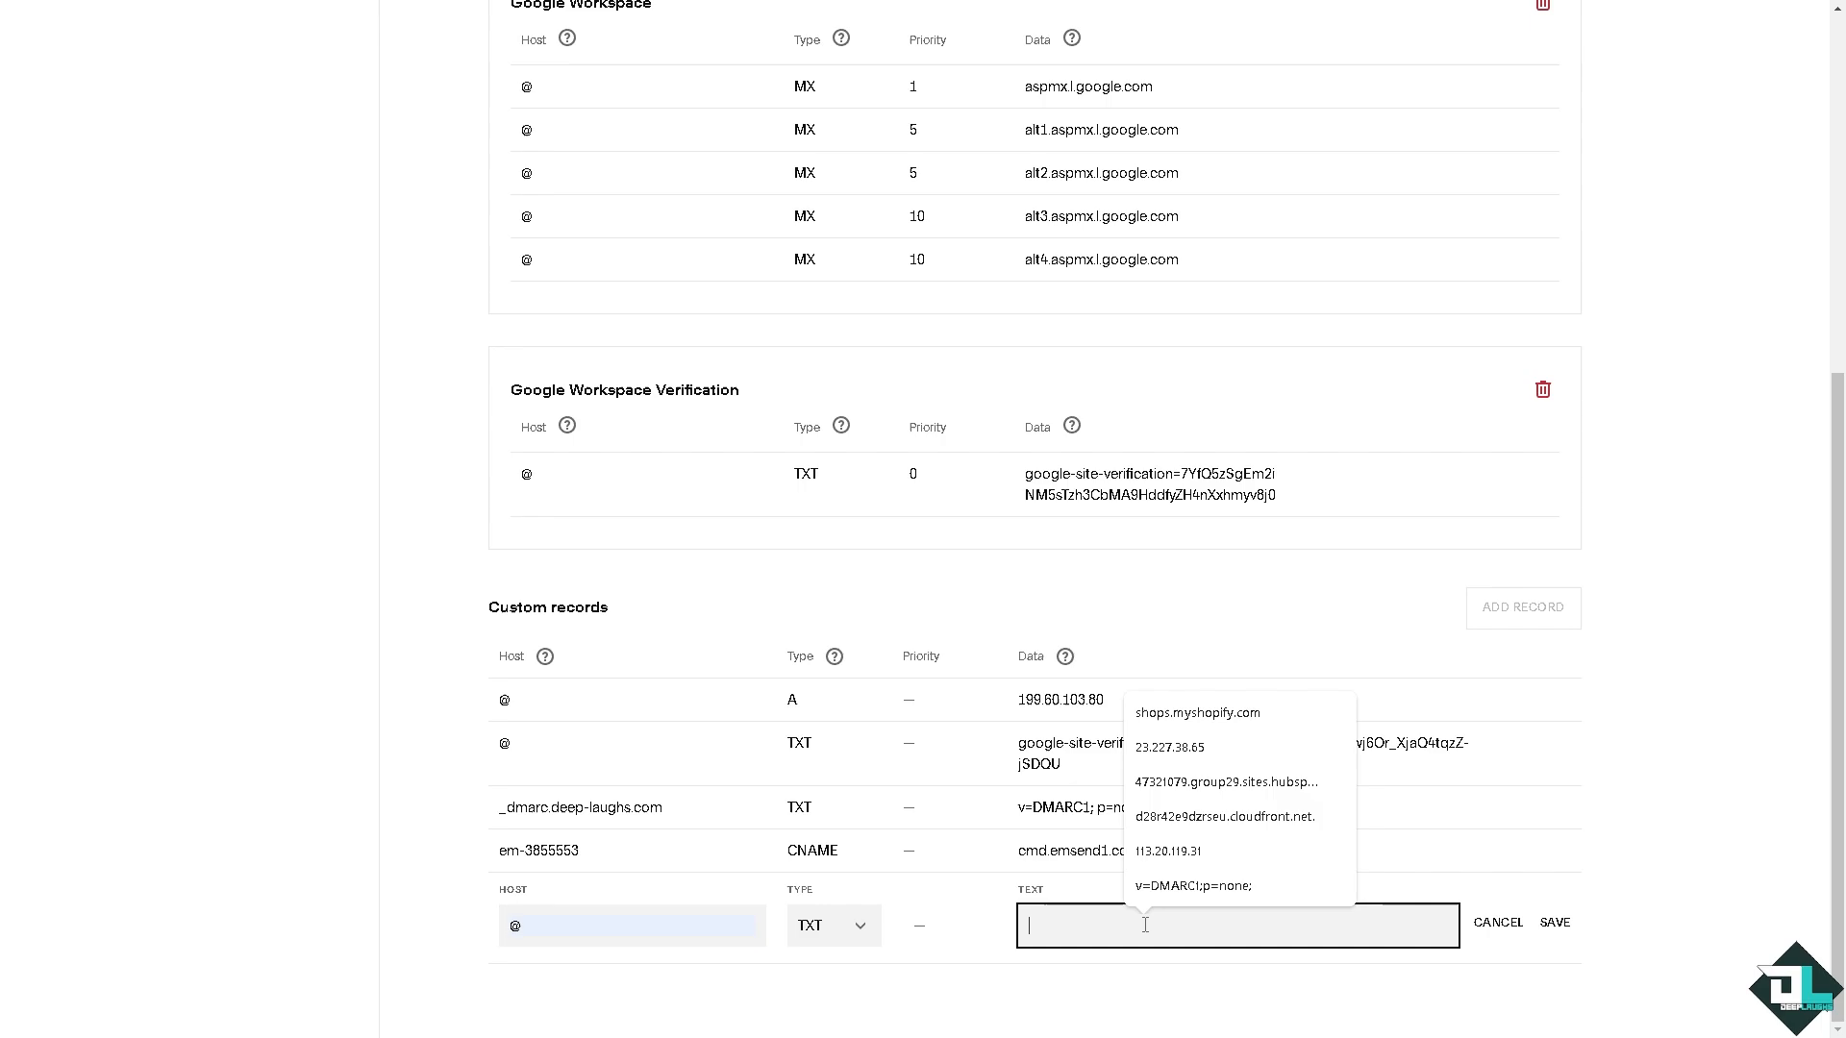
{"action": "key", "text": "ctrl+v"}
{"action": "left_click", "coordinate": [1555, 923]}
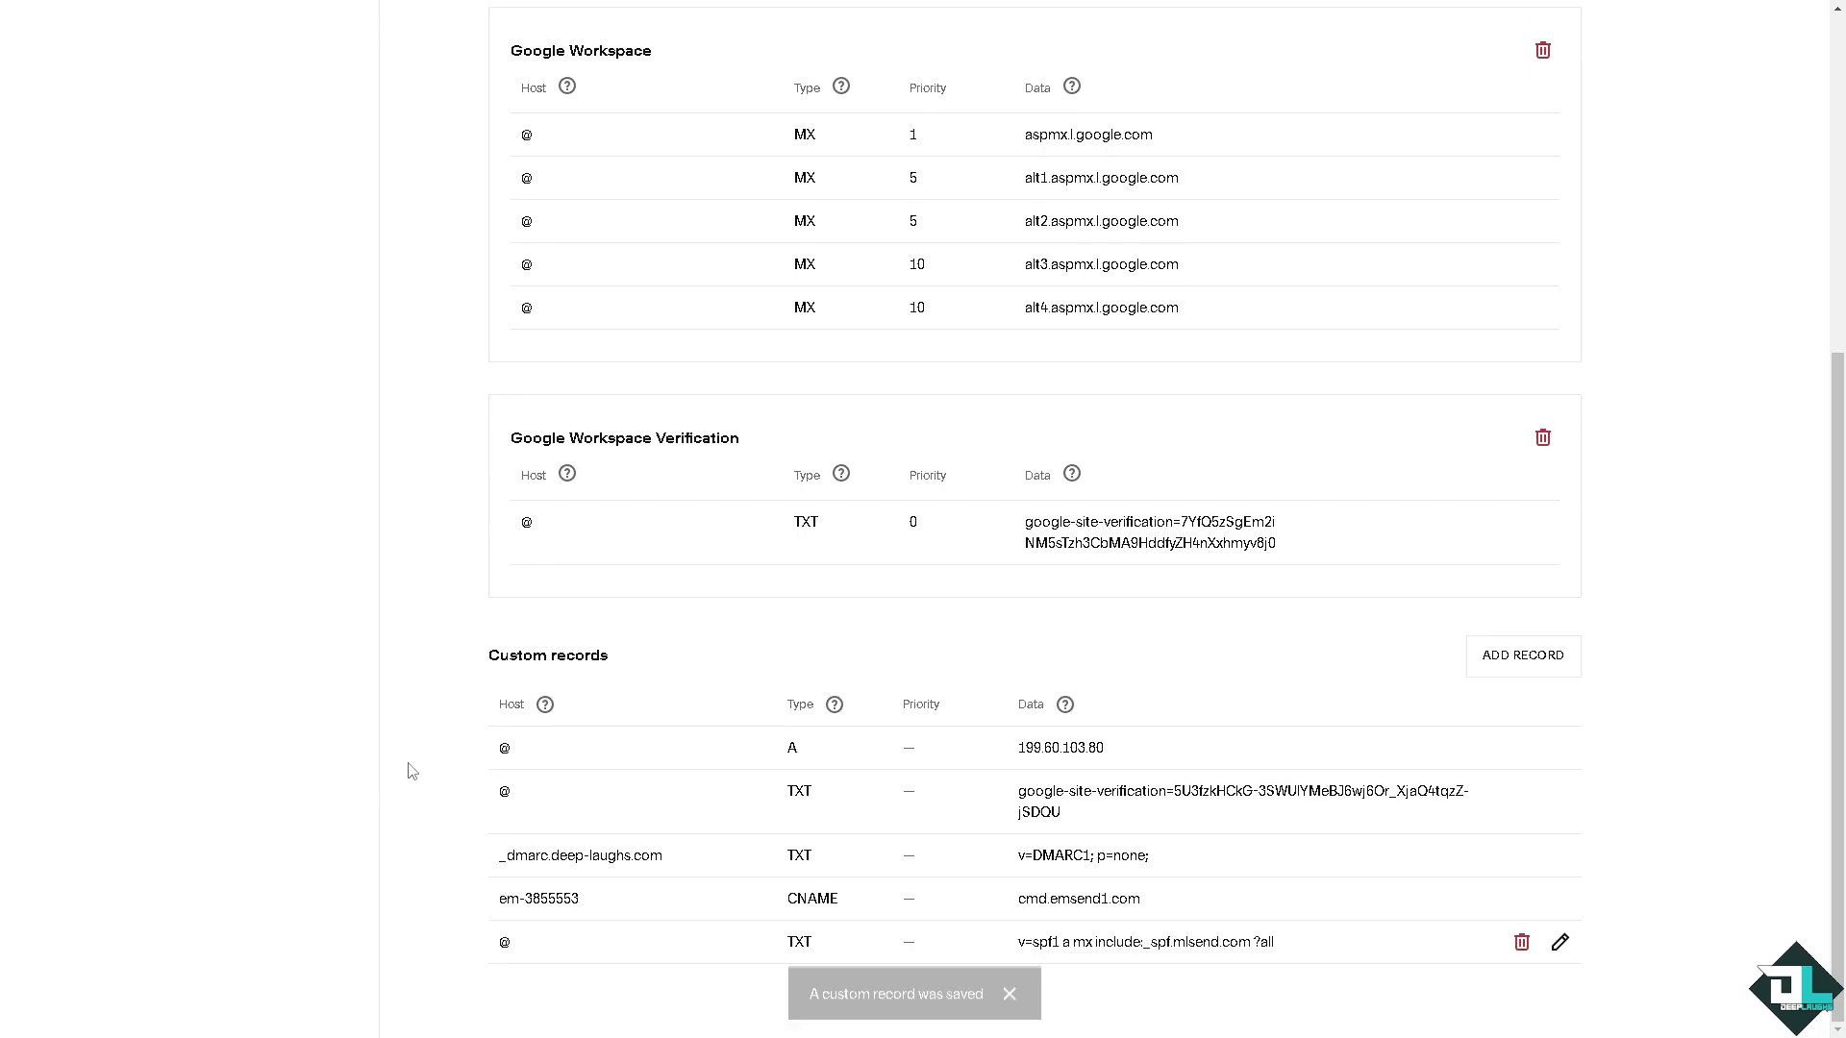
Step: Start another custom DNS record below the saved TXT record and set its type to CNAME
{"action": "left_click", "coordinate": [1533, 656]}
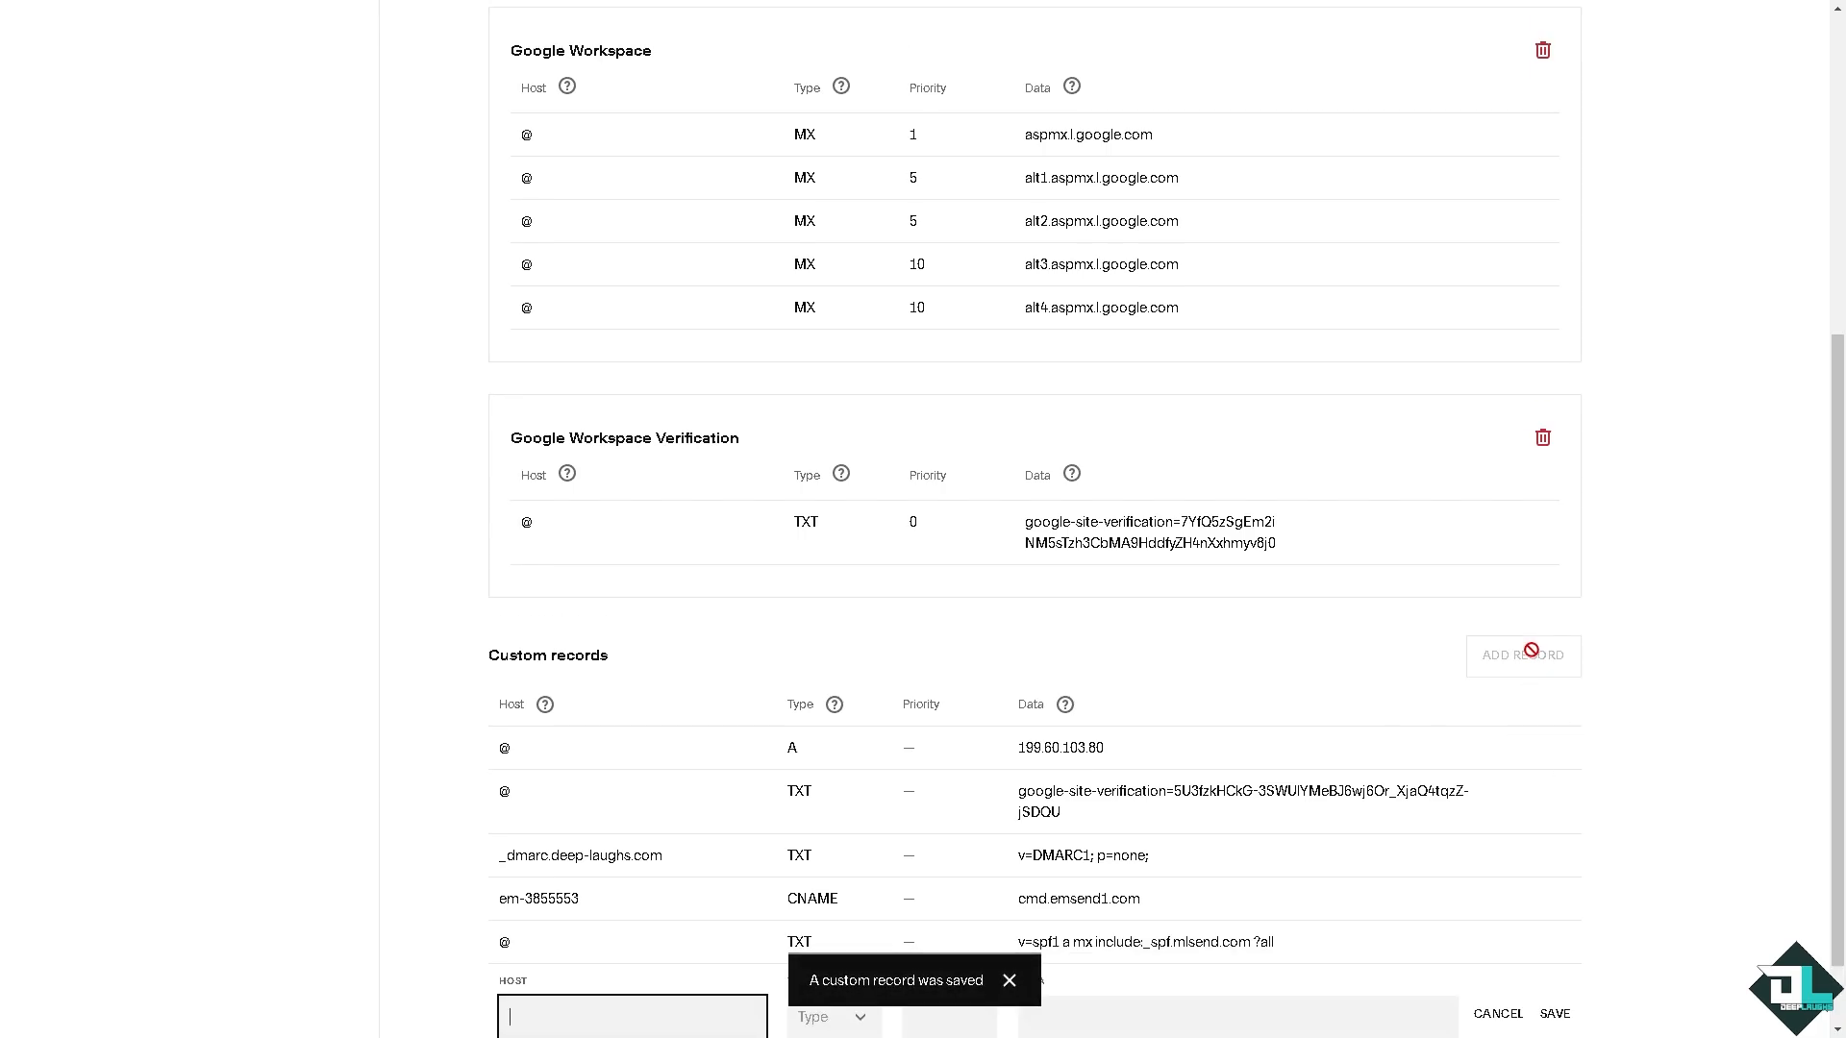
{"action": "scroll", "coordinate": [833, 923], "scroll_direction": "down", "scroll_amount": 1}
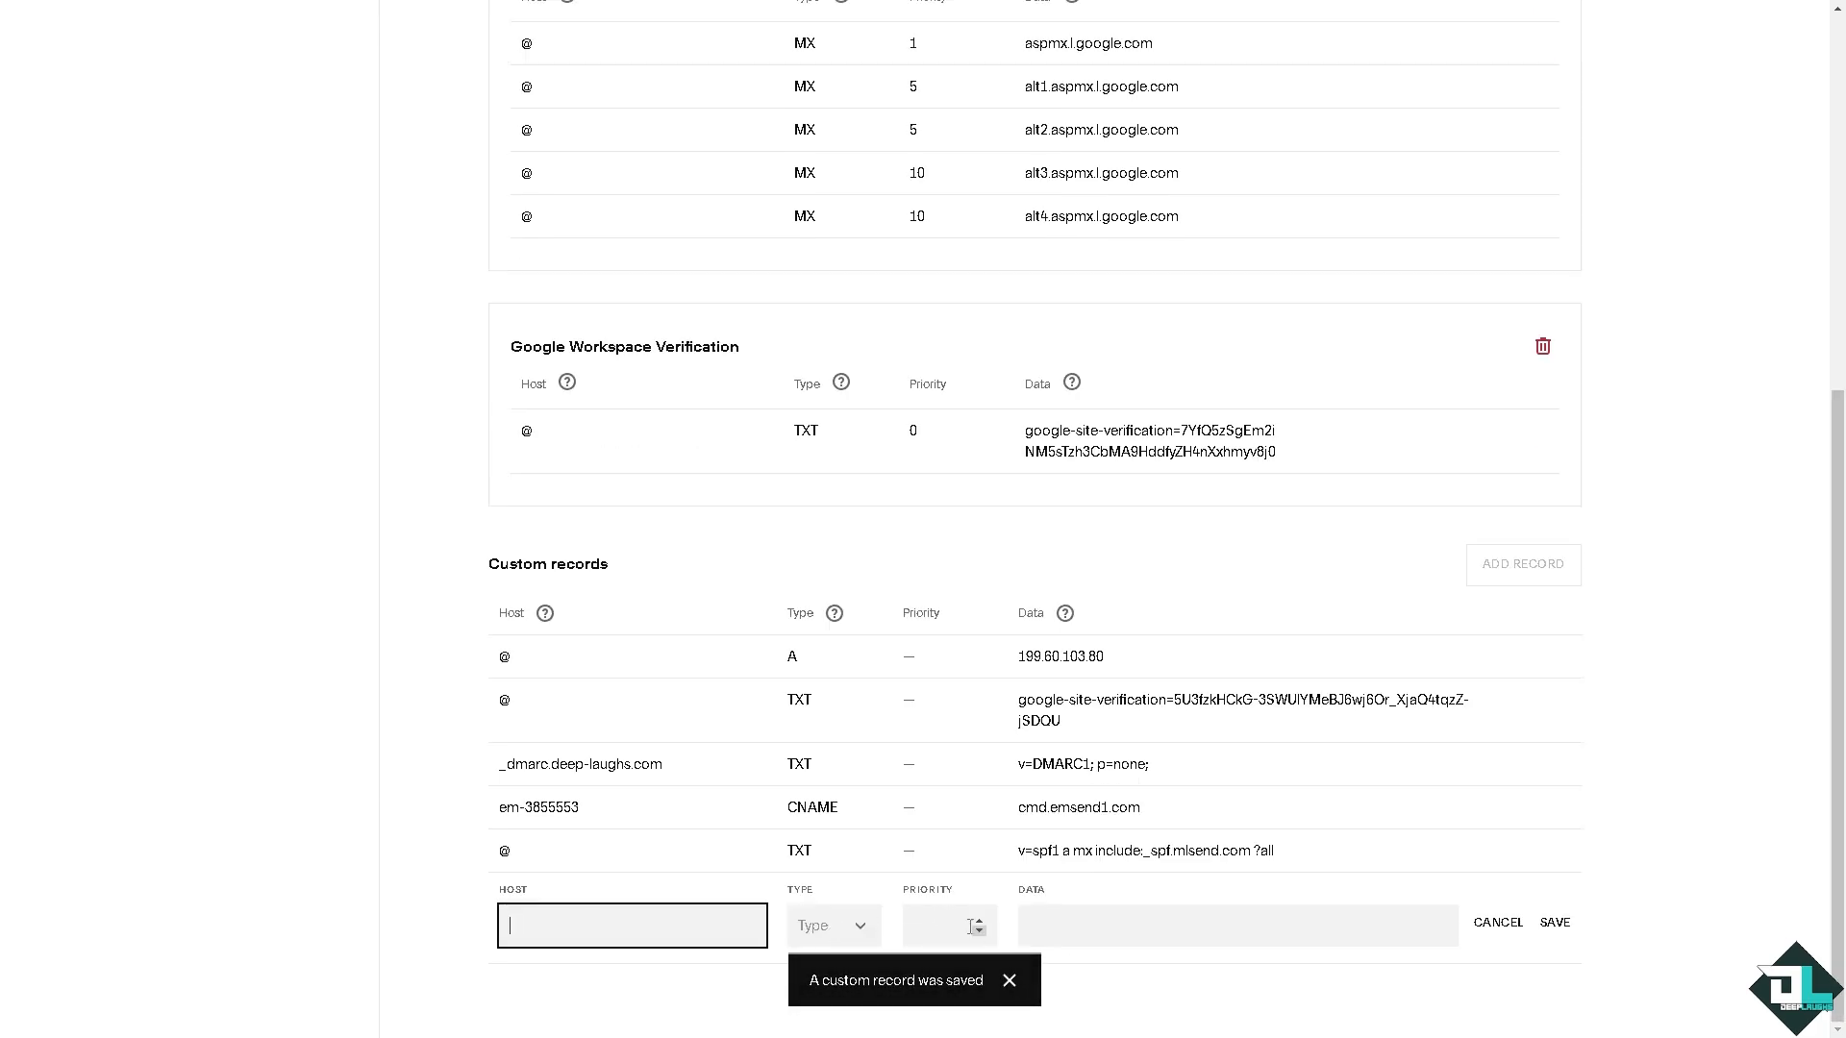
{"action": "left_click", "coordinate": [859, 927]}
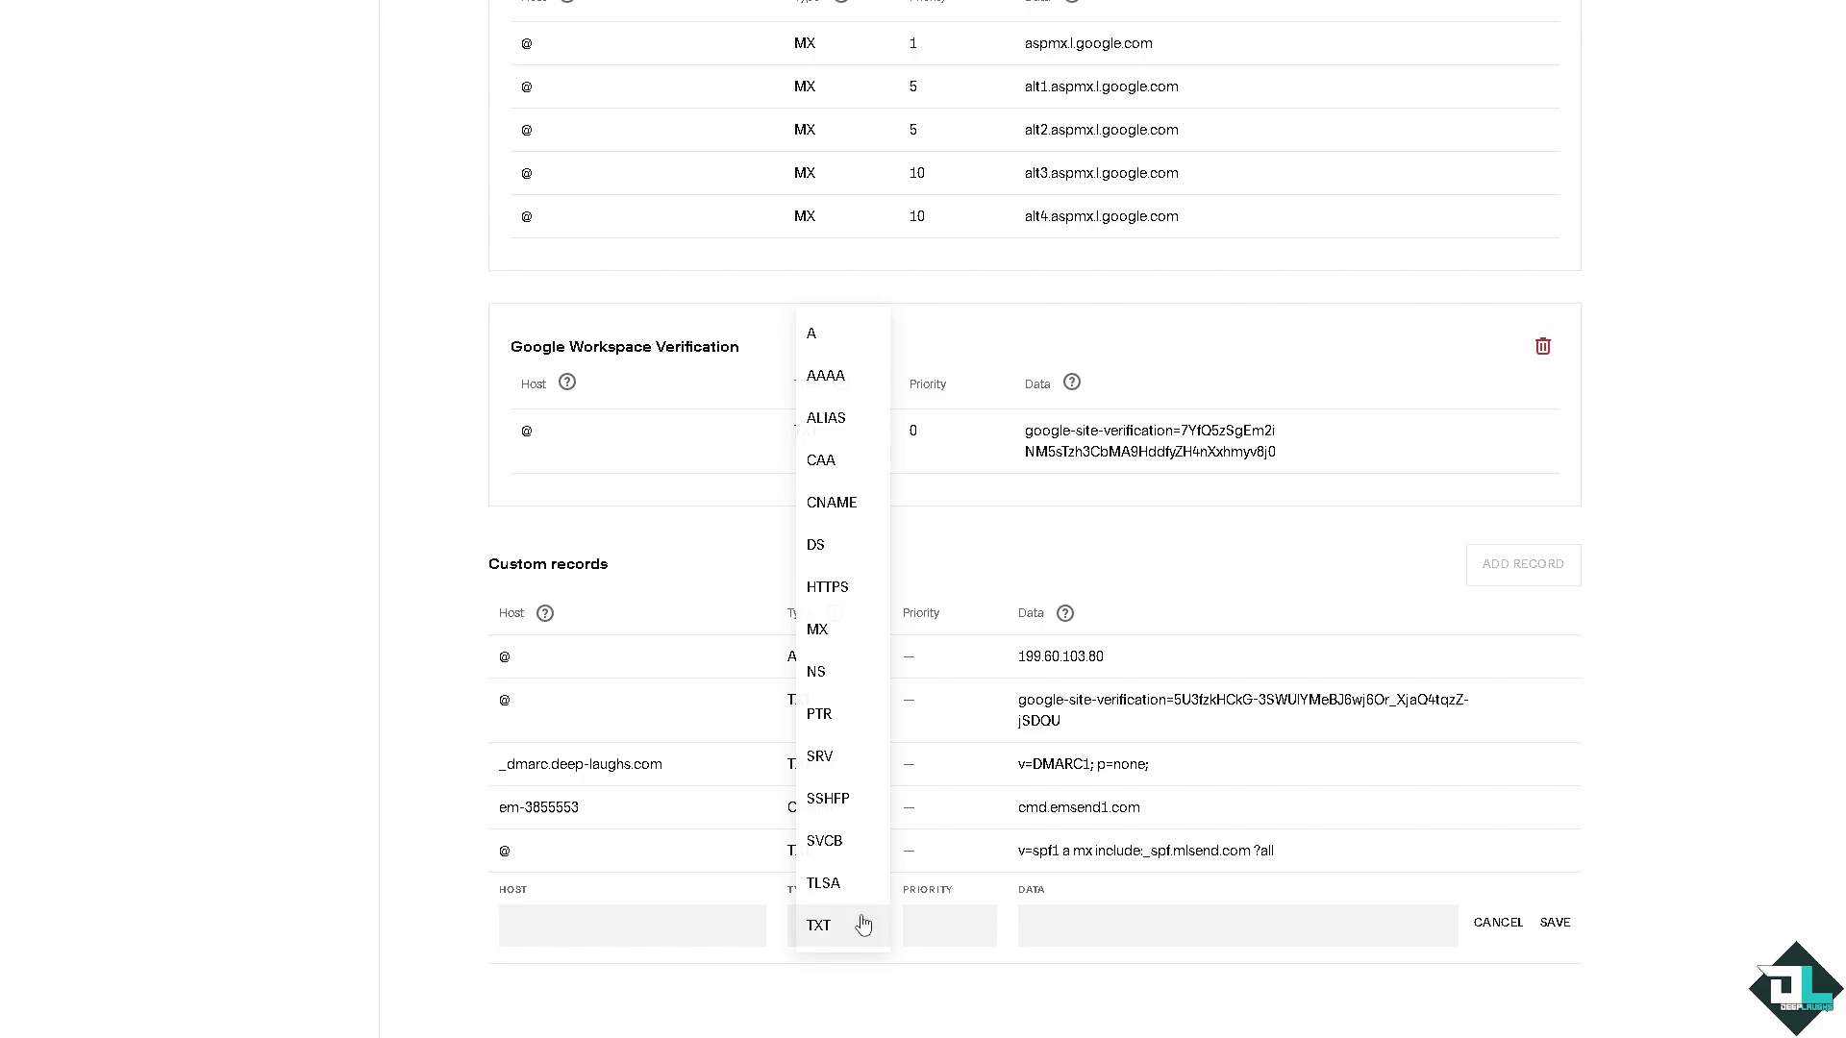
{"action": "left_click", "coordinate": [835, 505]}
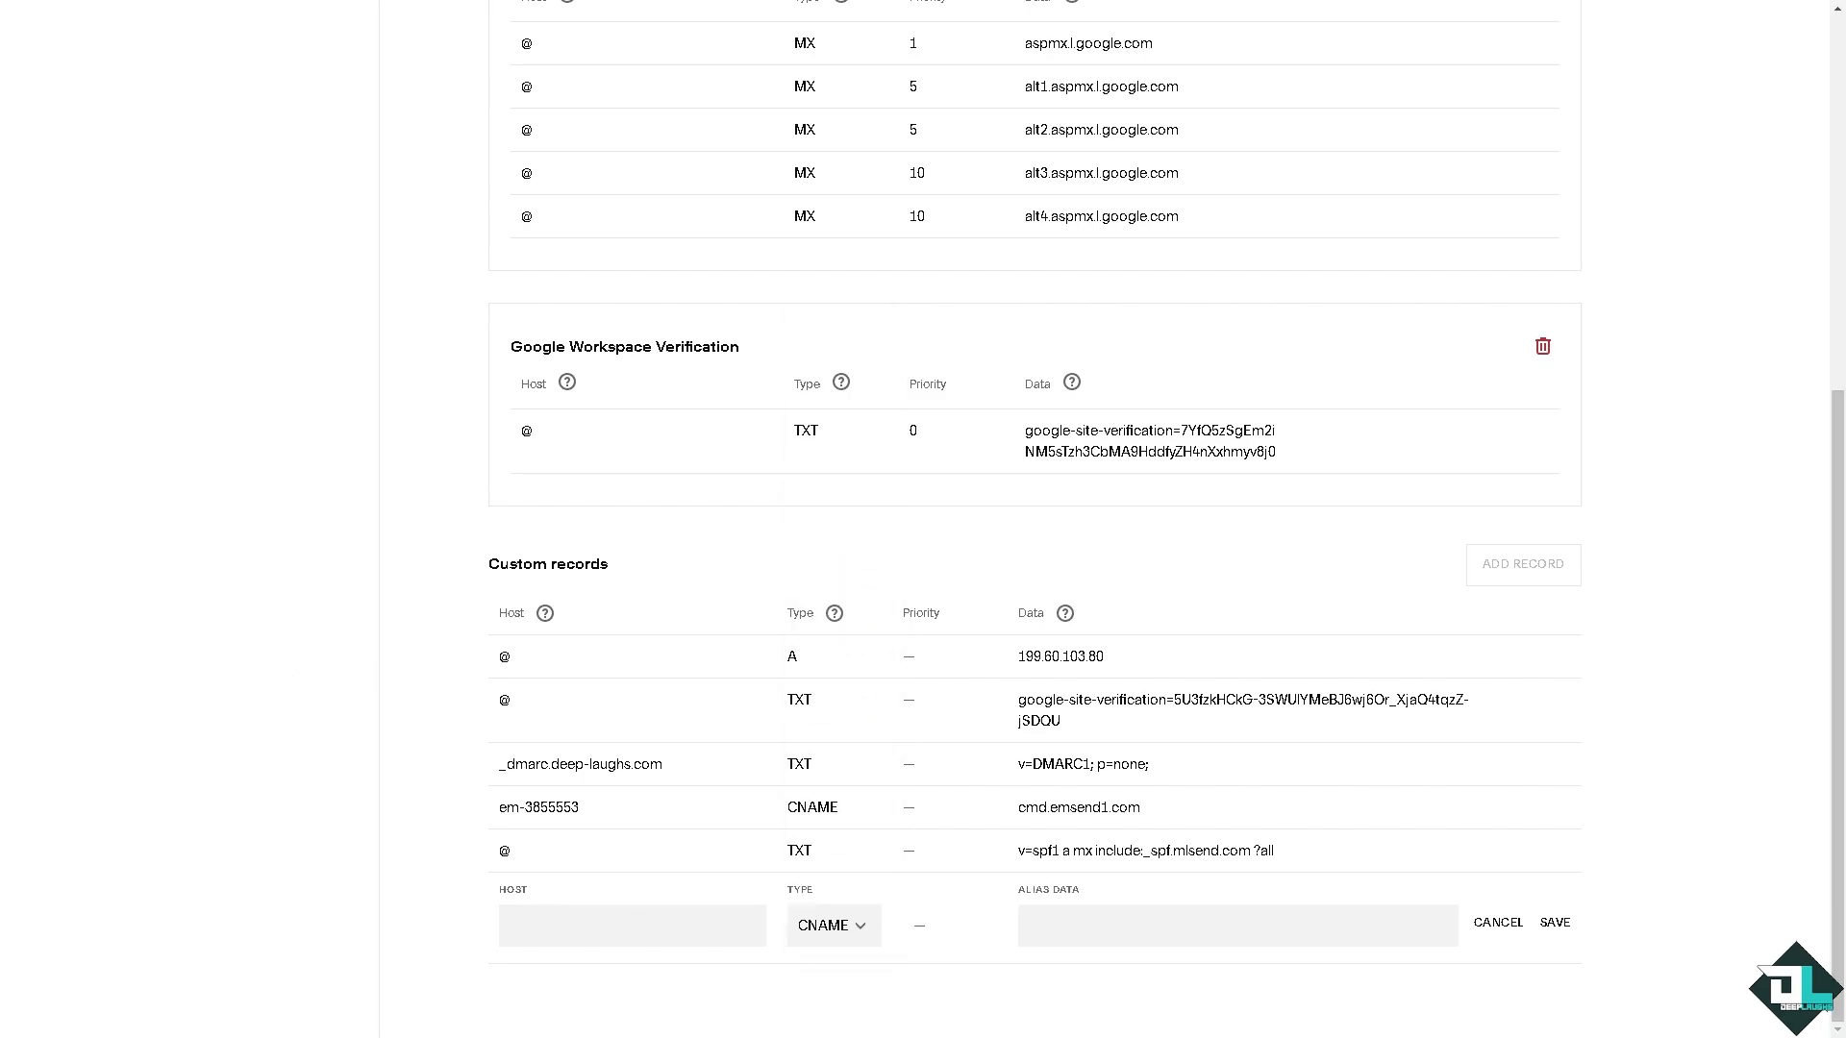
Step: Copy the CNAME record name from MailerLite and enter litesrv._domainkey.deep-laughs.com as the new CNAME record's host in Squarespace
{"action": "key", "text": "ctrl+Tab"}
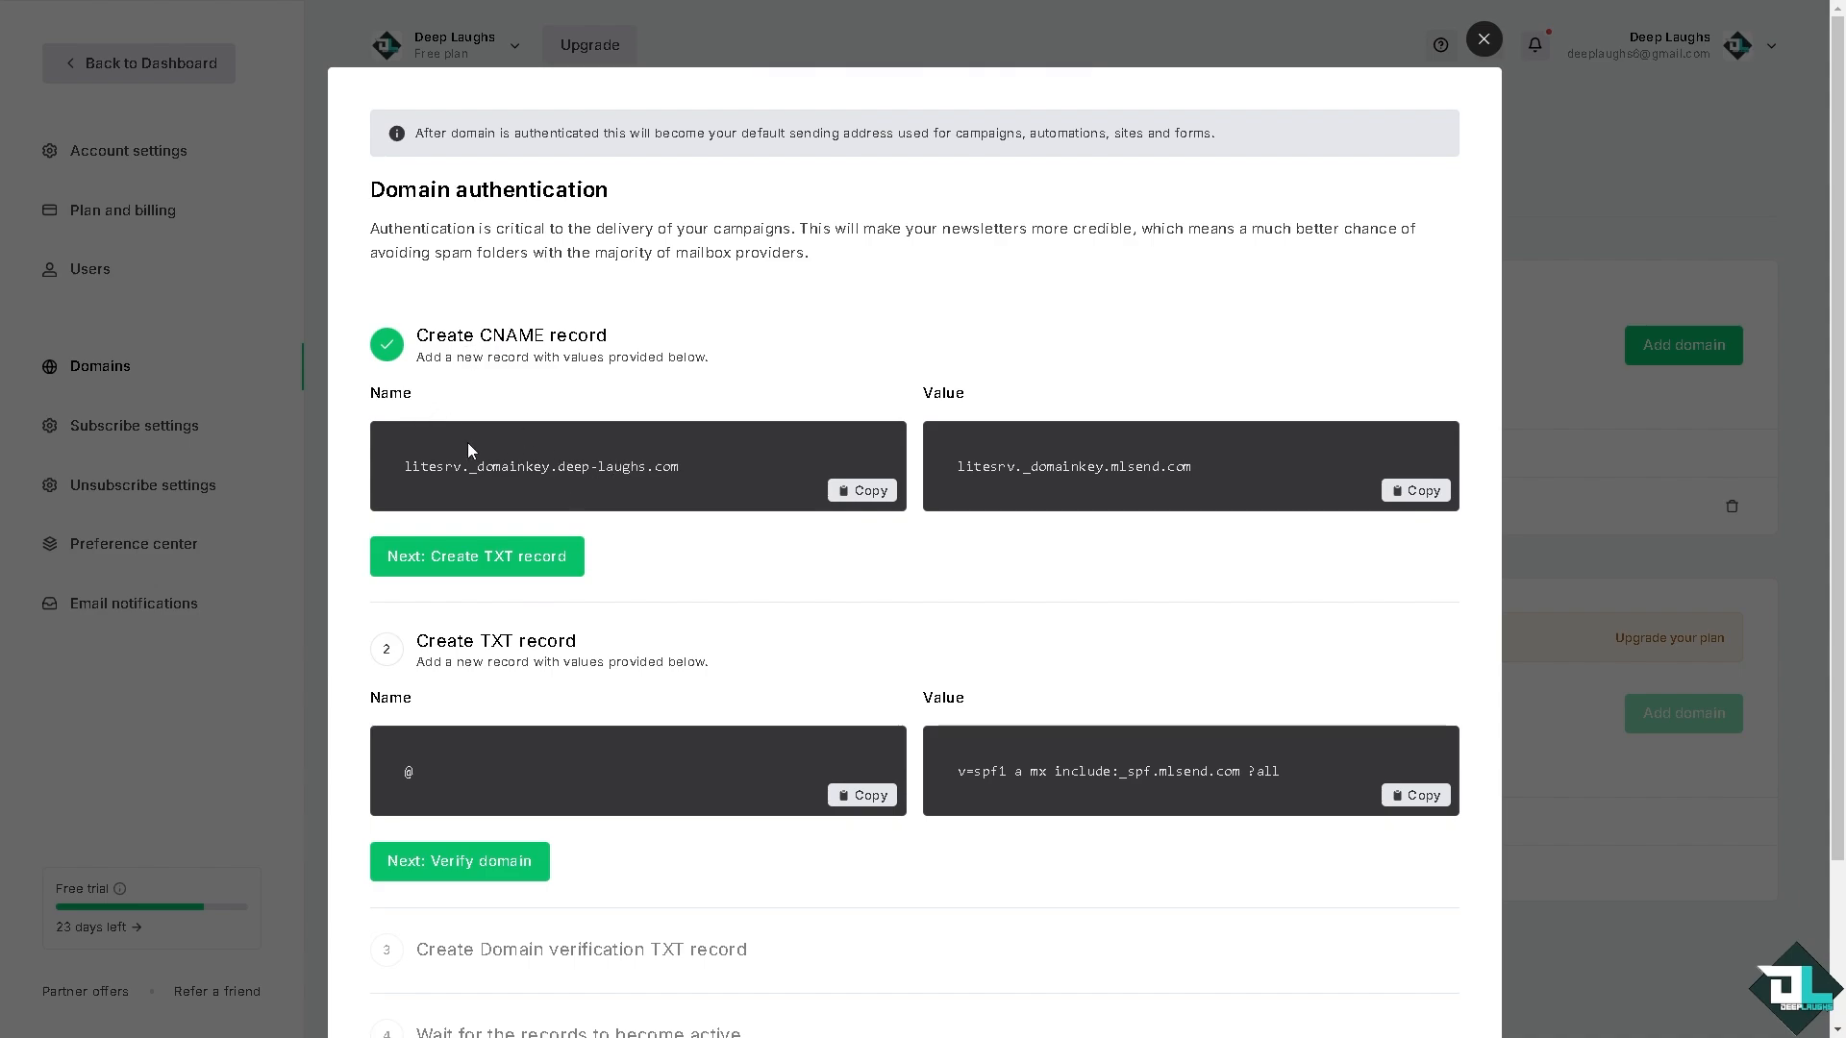
{"action": "left_click", "coordinate": [864, 493]}
{"action": "key", "text": "alt+Tab"}
{"action": "left_click", "coordinate": [597, 931]}
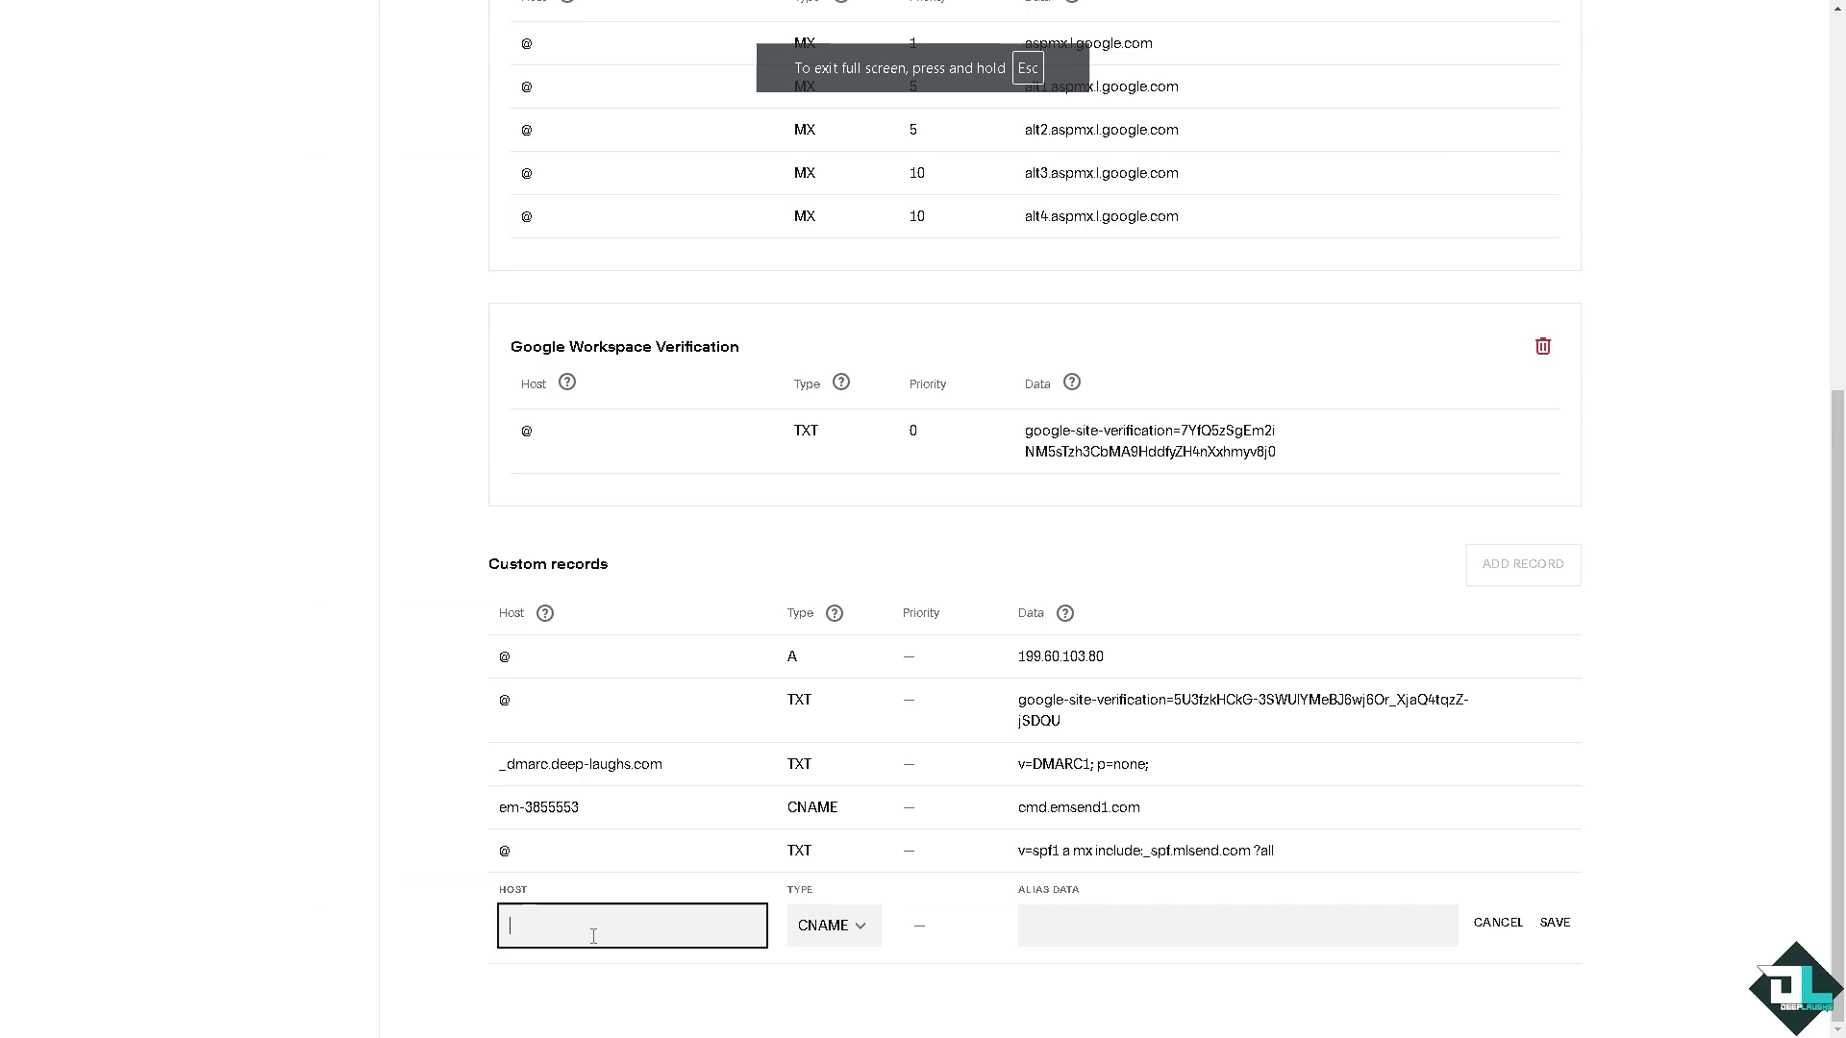
{"action": "key", "text": "ctrl+v"}
{"action": "left_click", "coordinate": [1075, 916]}
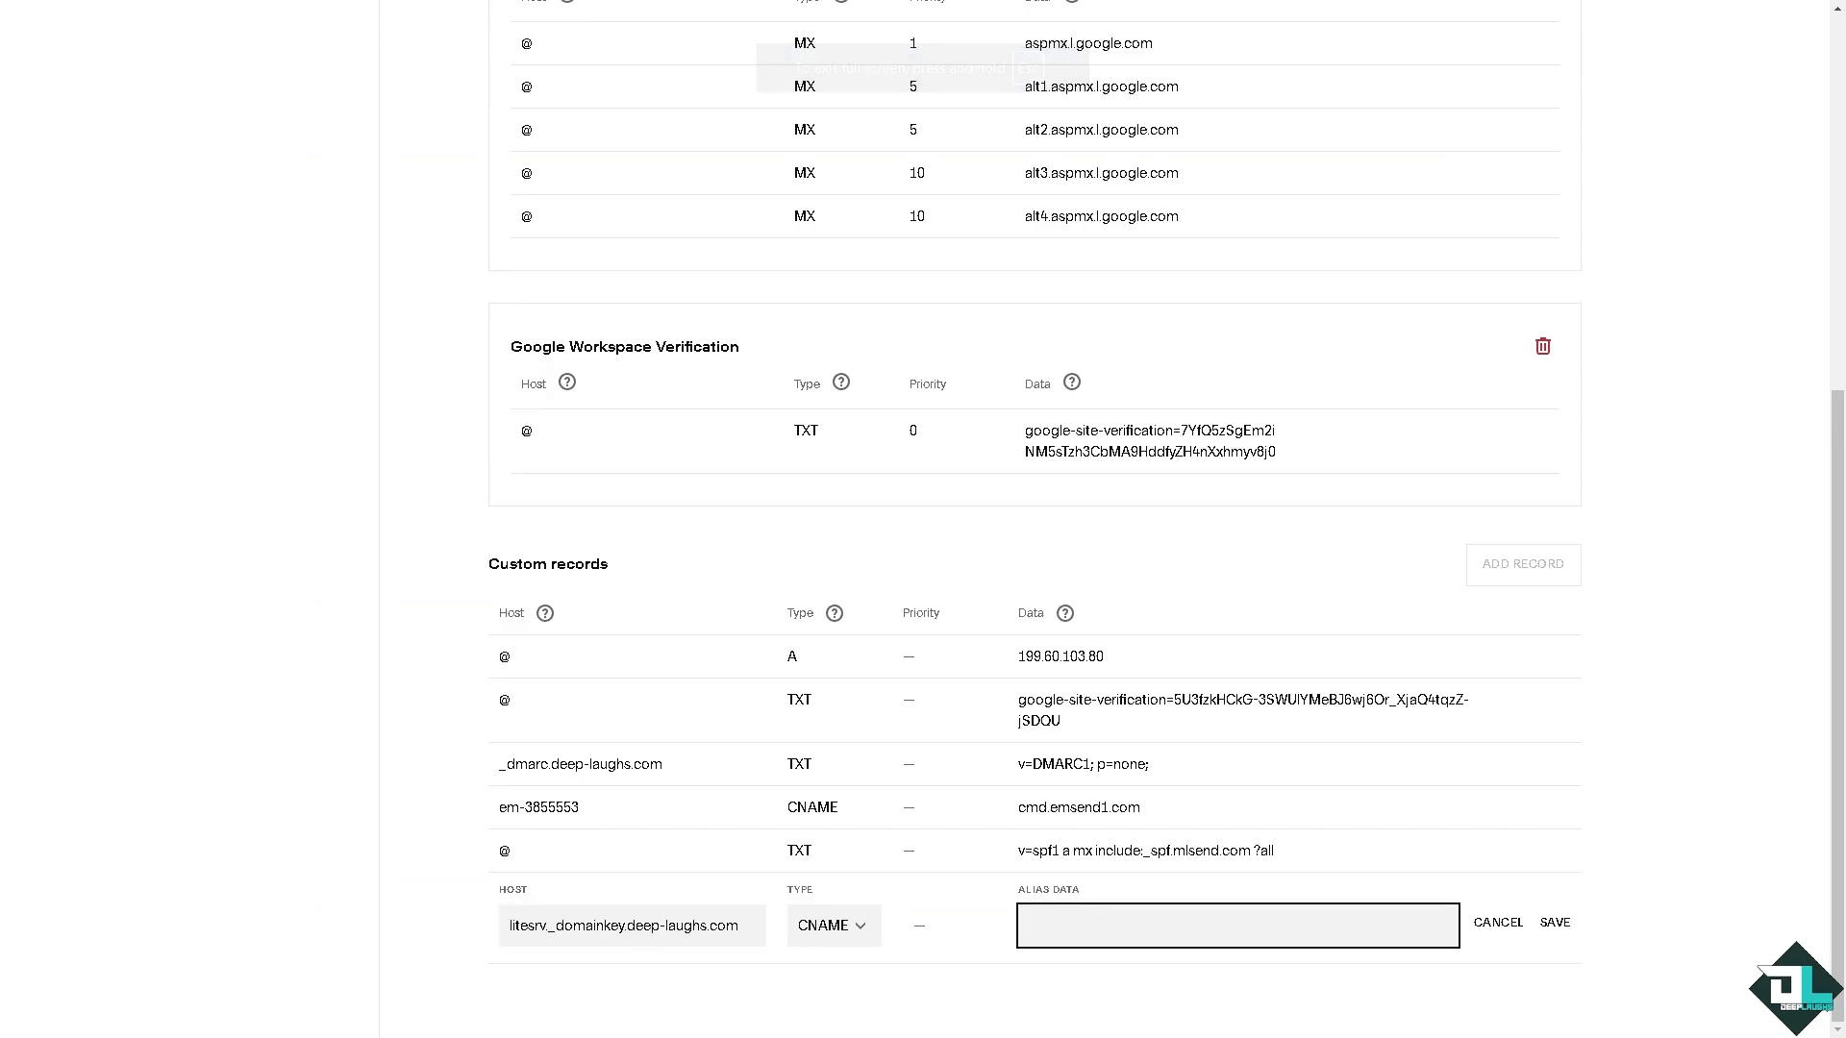
Step: Copy the CNAME value from MailerLite, enter litesrv._domainkey.mlsend.com as the alias data in Squarespace, and save the record
{"action": "key", "text": "alt+Tab"}
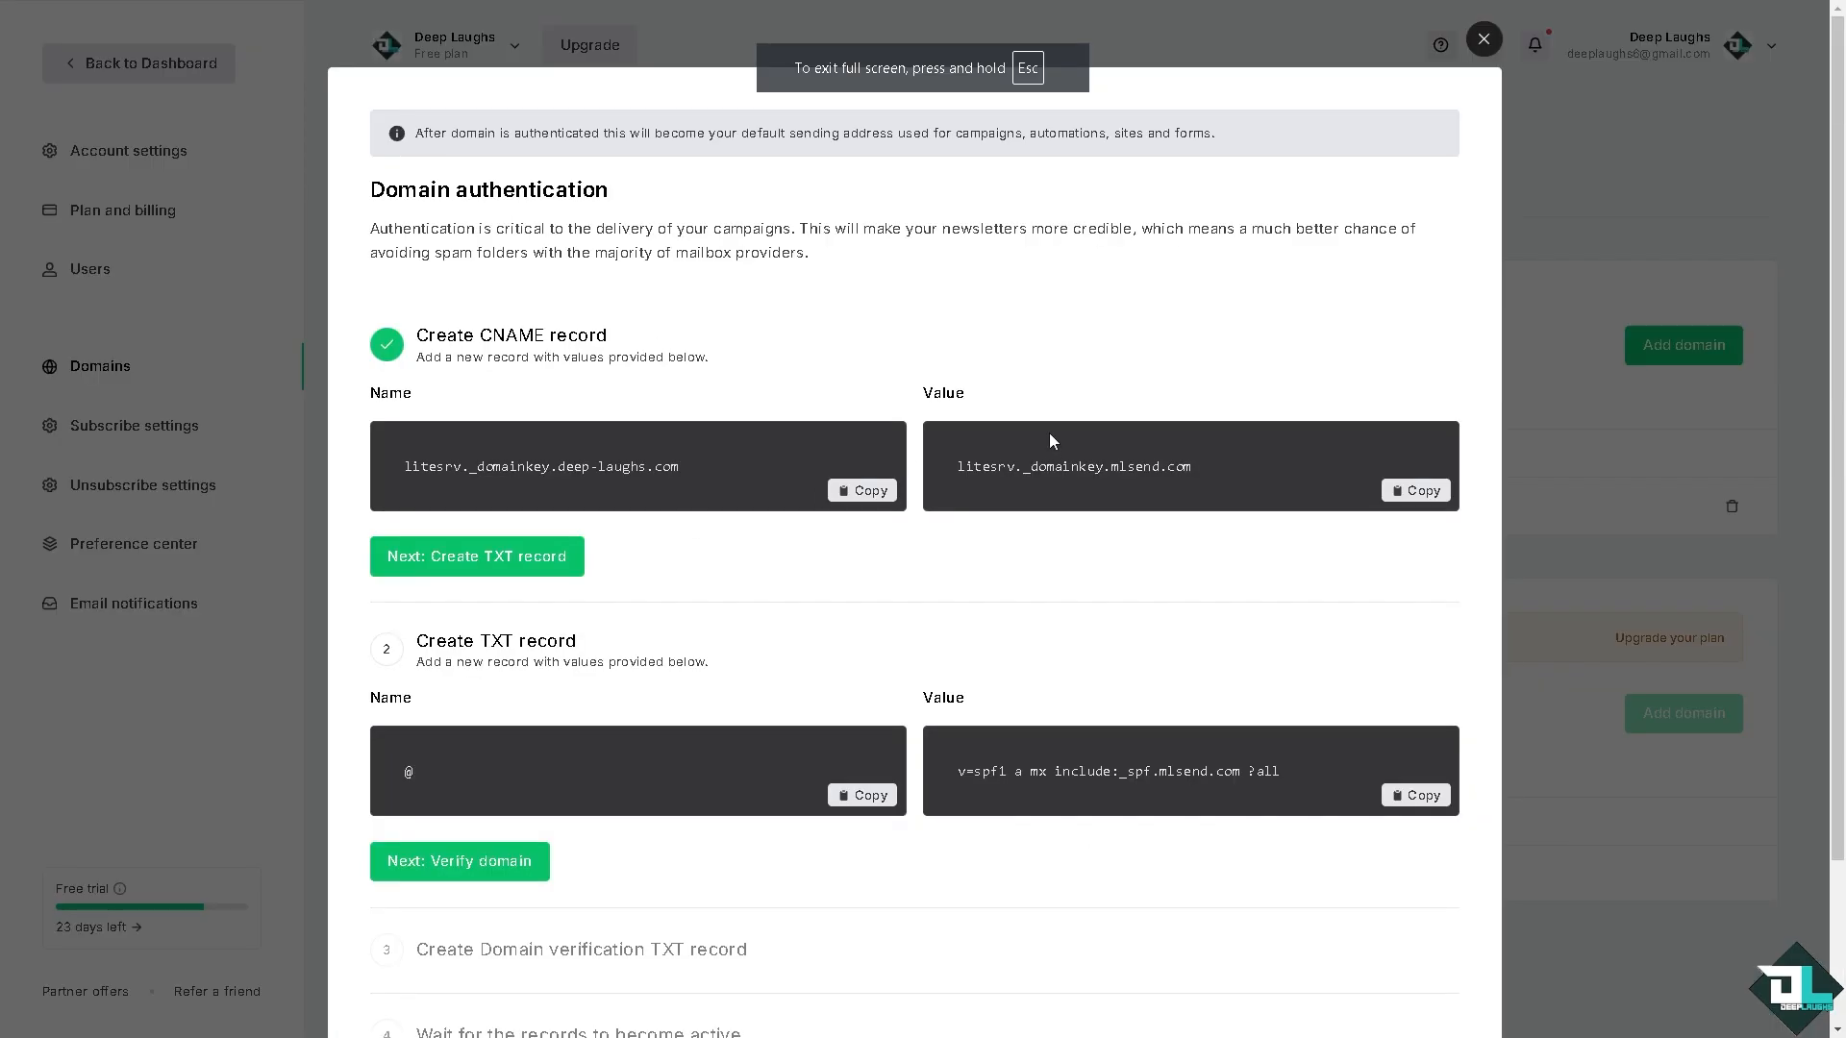
{"action": "left_click", "coordinate": [1416, 492]}
{"action": "key", "text": "alt+Tab"}
{"action": "key", "text": "ctrl+v"}
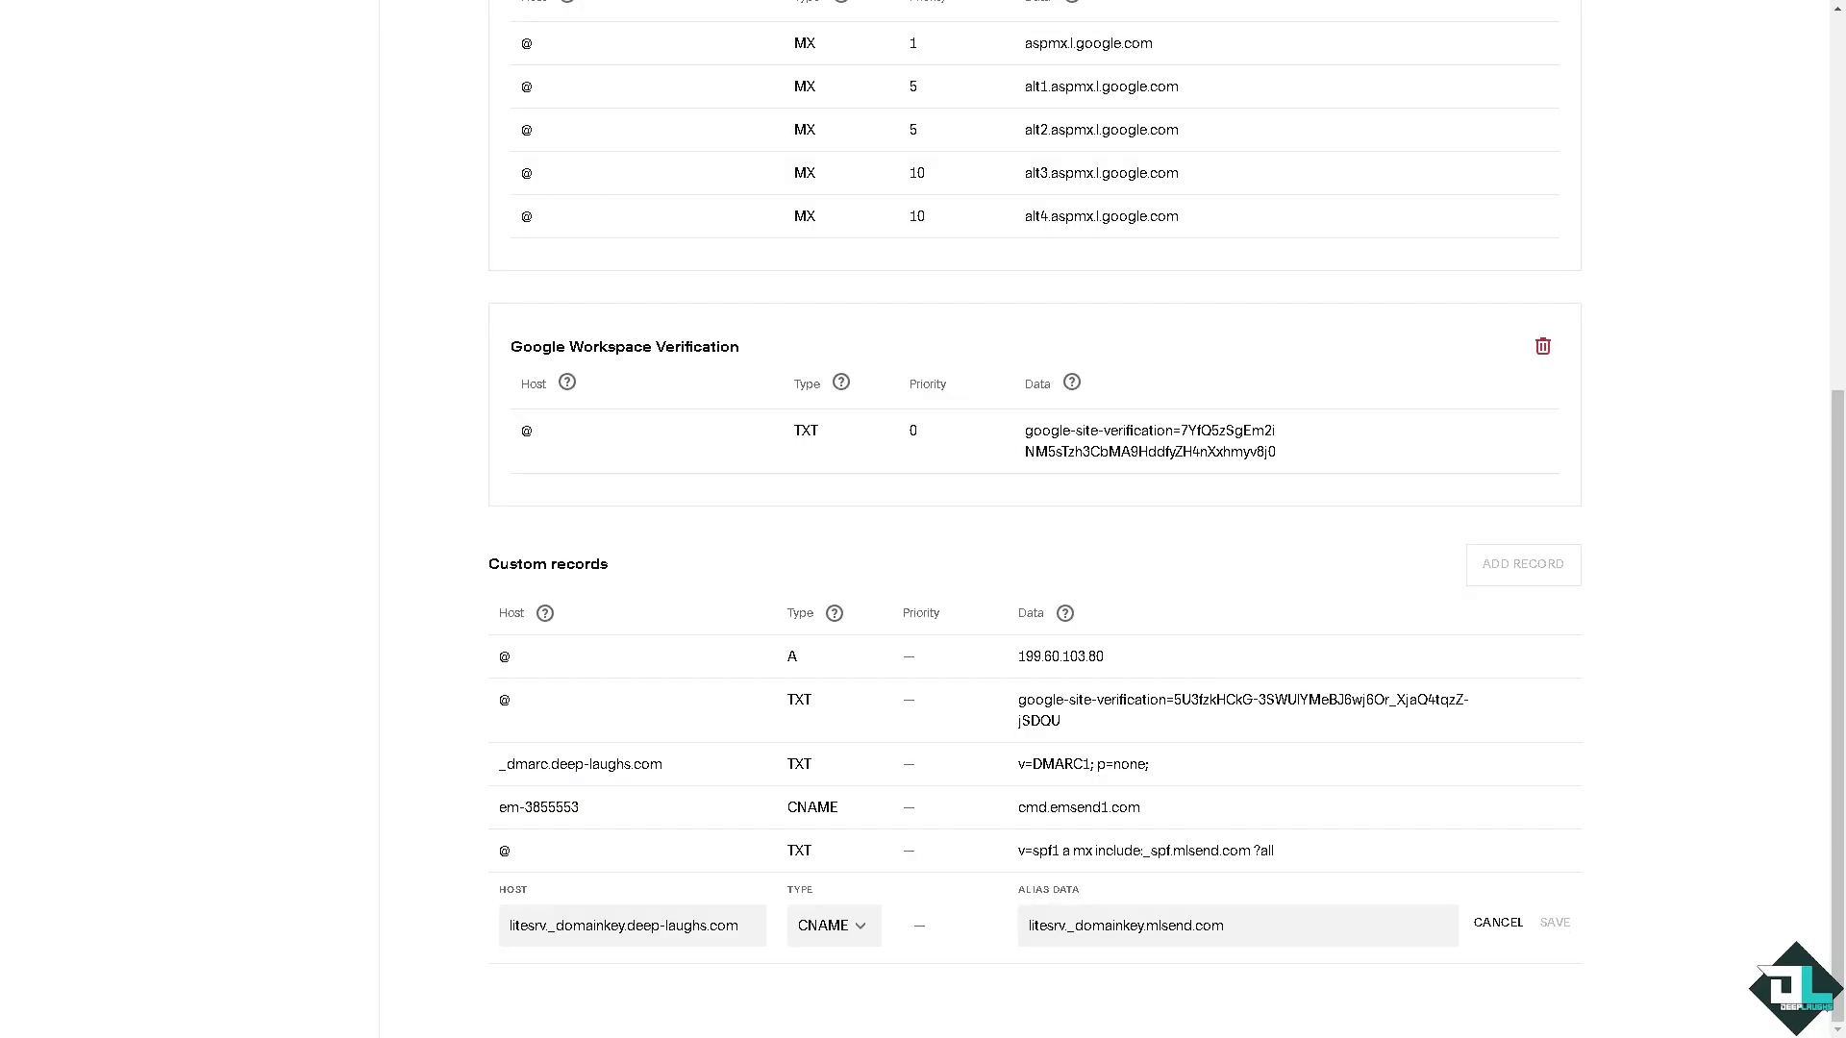
{"action": "left_click", "coordinate": [1555, 923]}
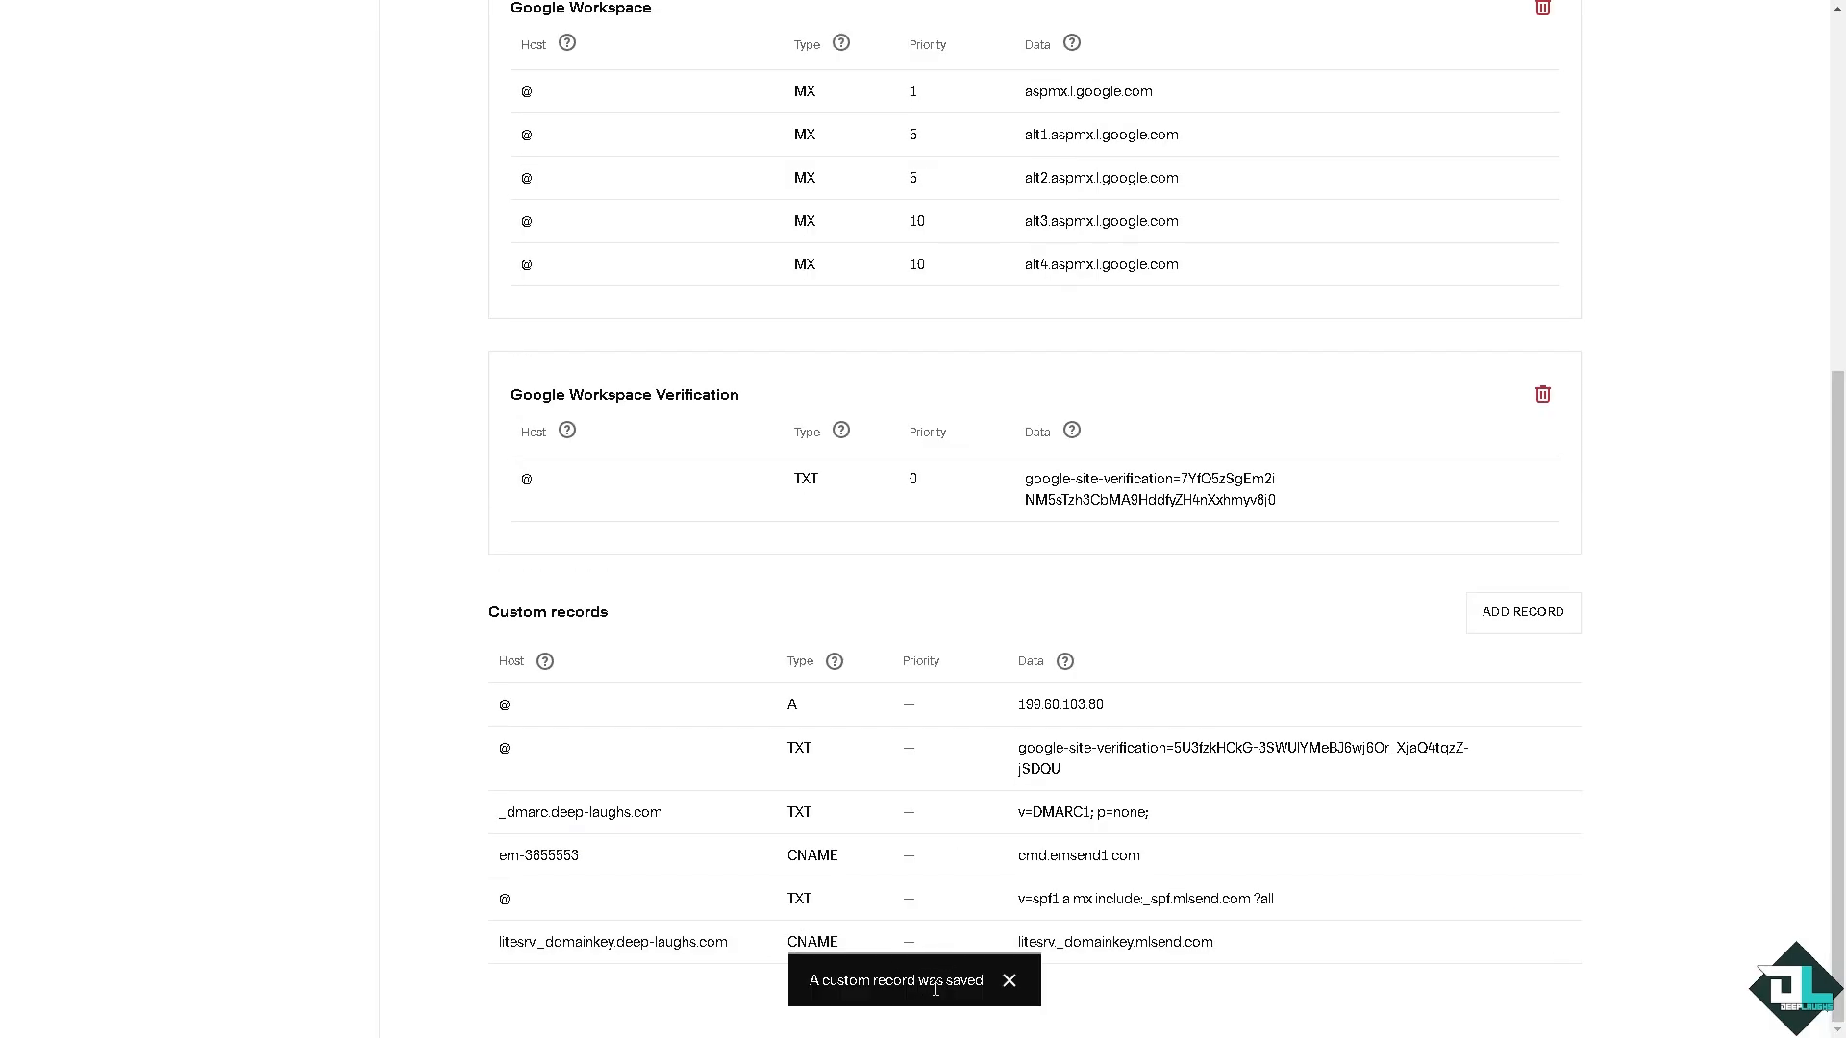
Step: Return to MailerLite and advance the domain authentication past the domain verification TXT record to the stage of waiting for active records
{"action": "key", "text": "alt+Tab"}
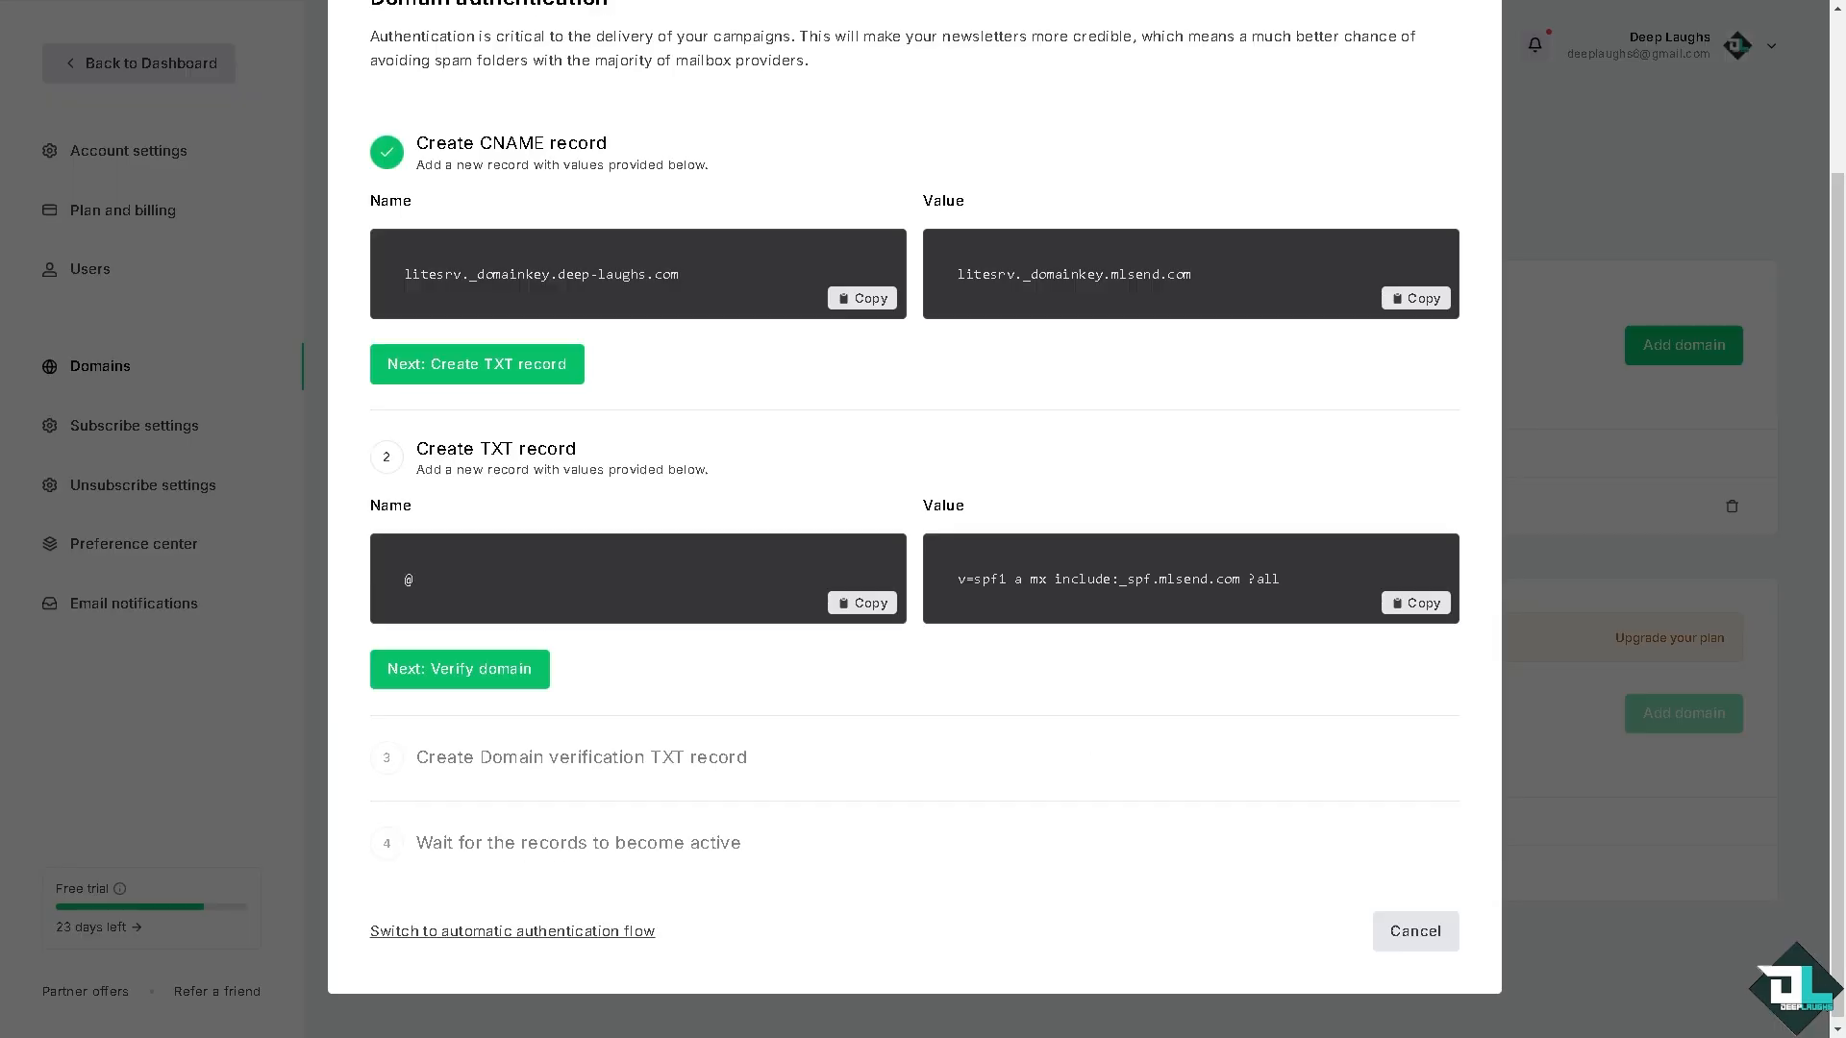
{"action": "left_click", "coordinate": [484, 678]}
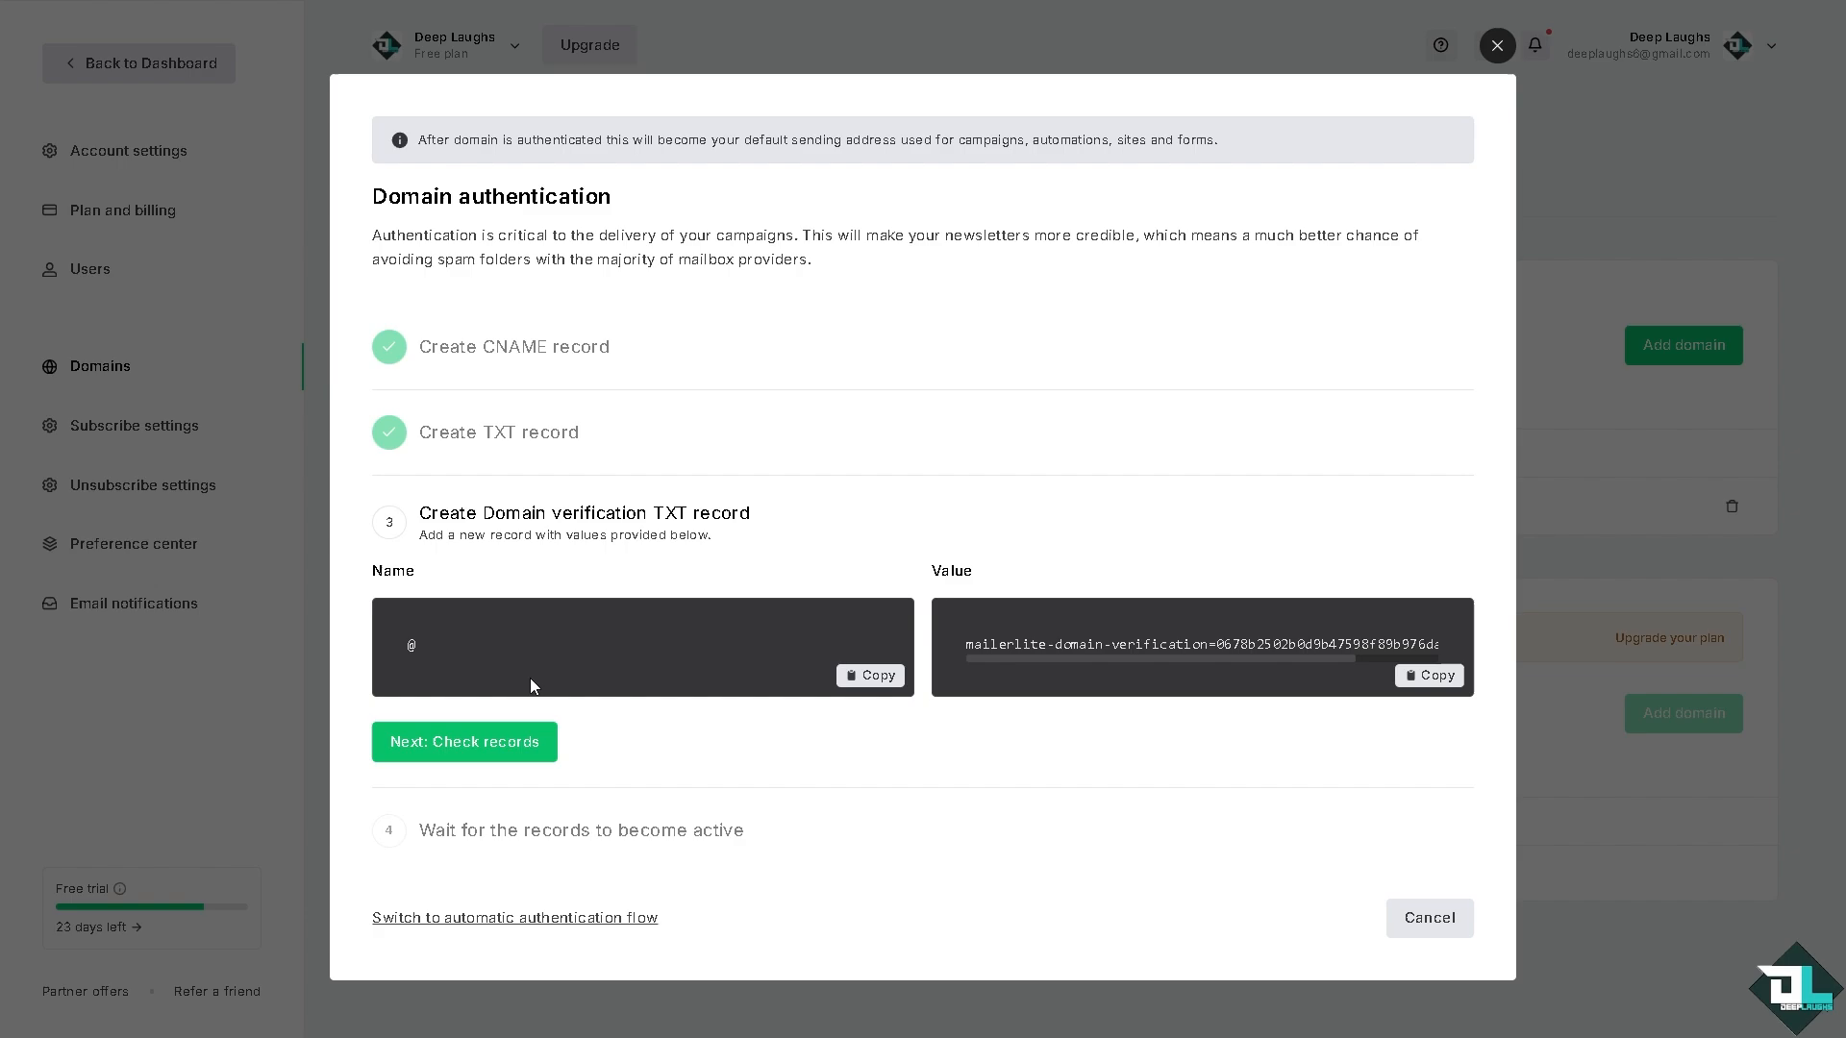
{"action": "left_click", "coordinate": [878, 677]}
{"action": "left_click", "coordinate": [509, 748]}
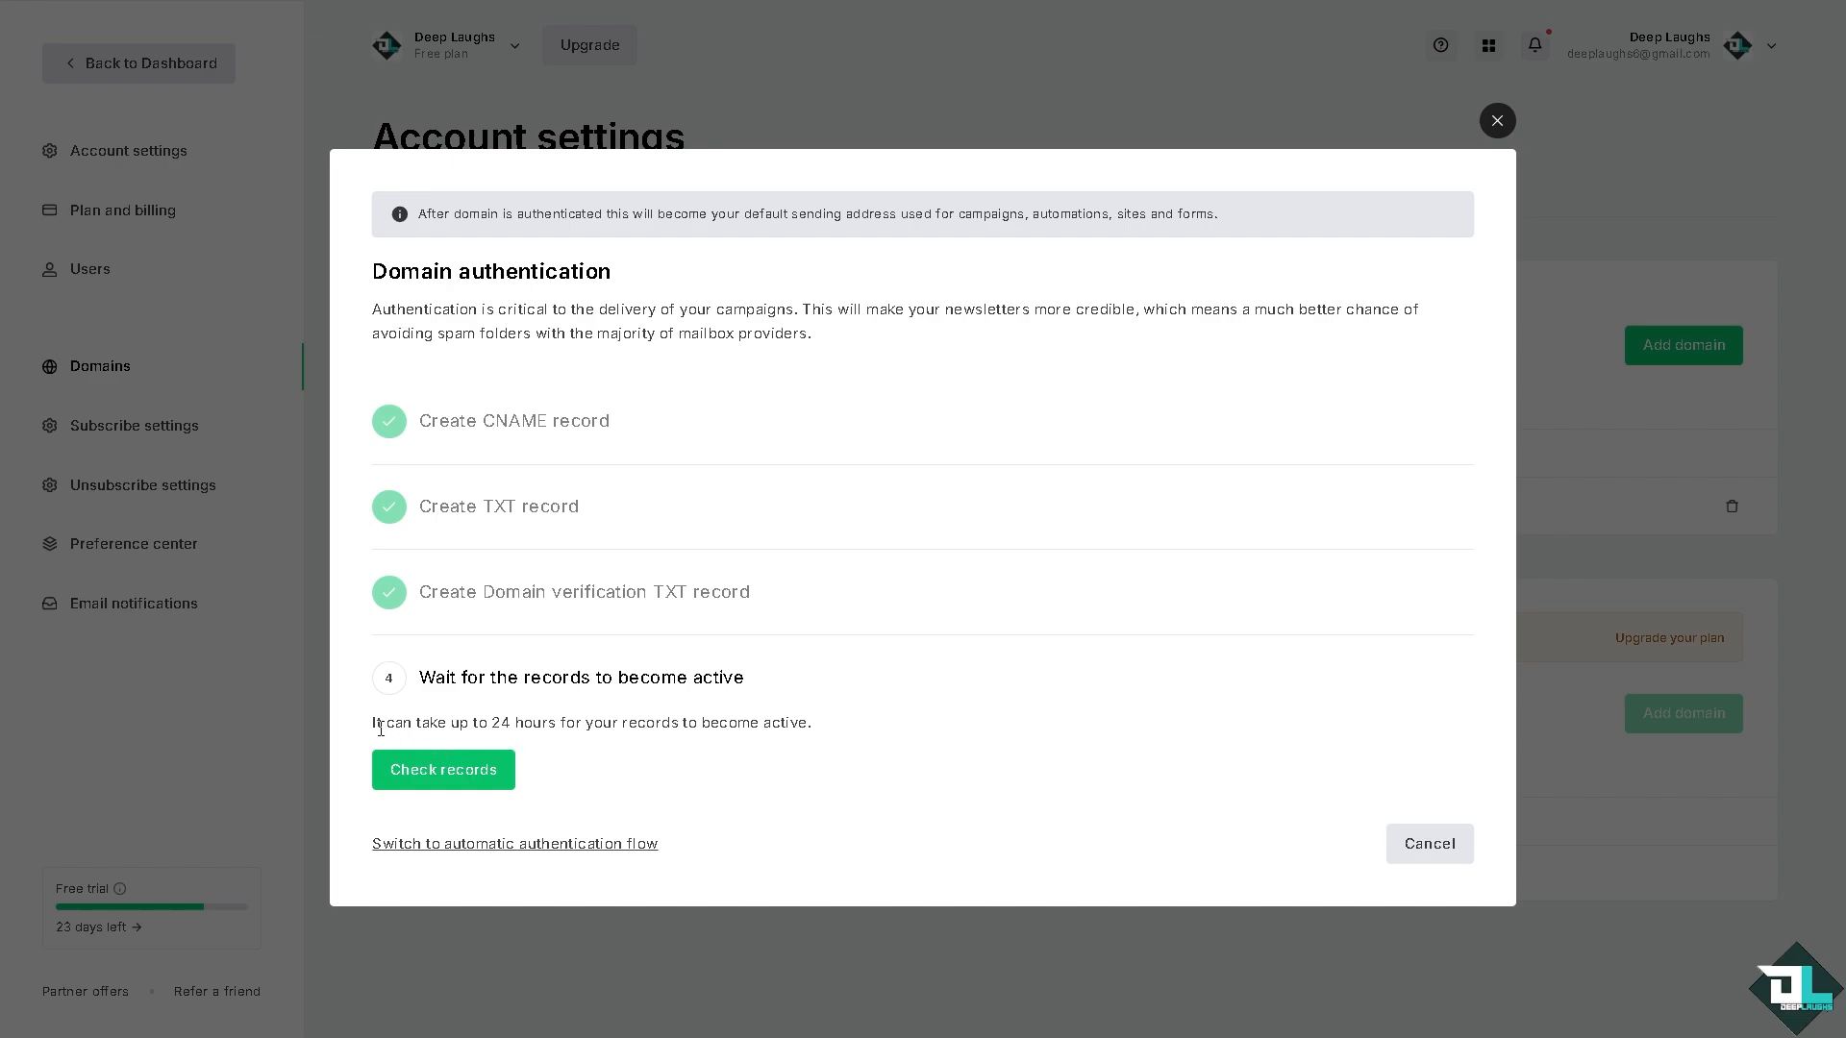
{"action": "left_click_drag", "start_coordinate": [368, 731], "coordinate": [629, 723]}
{"action": "left_click", "coordinate": [683, 719]}
Step: Reopen the sections for the TXT and domain verification TXT records and copy the domain verification record's value
{"action": "left_click", "coordinate": [438, 596]}
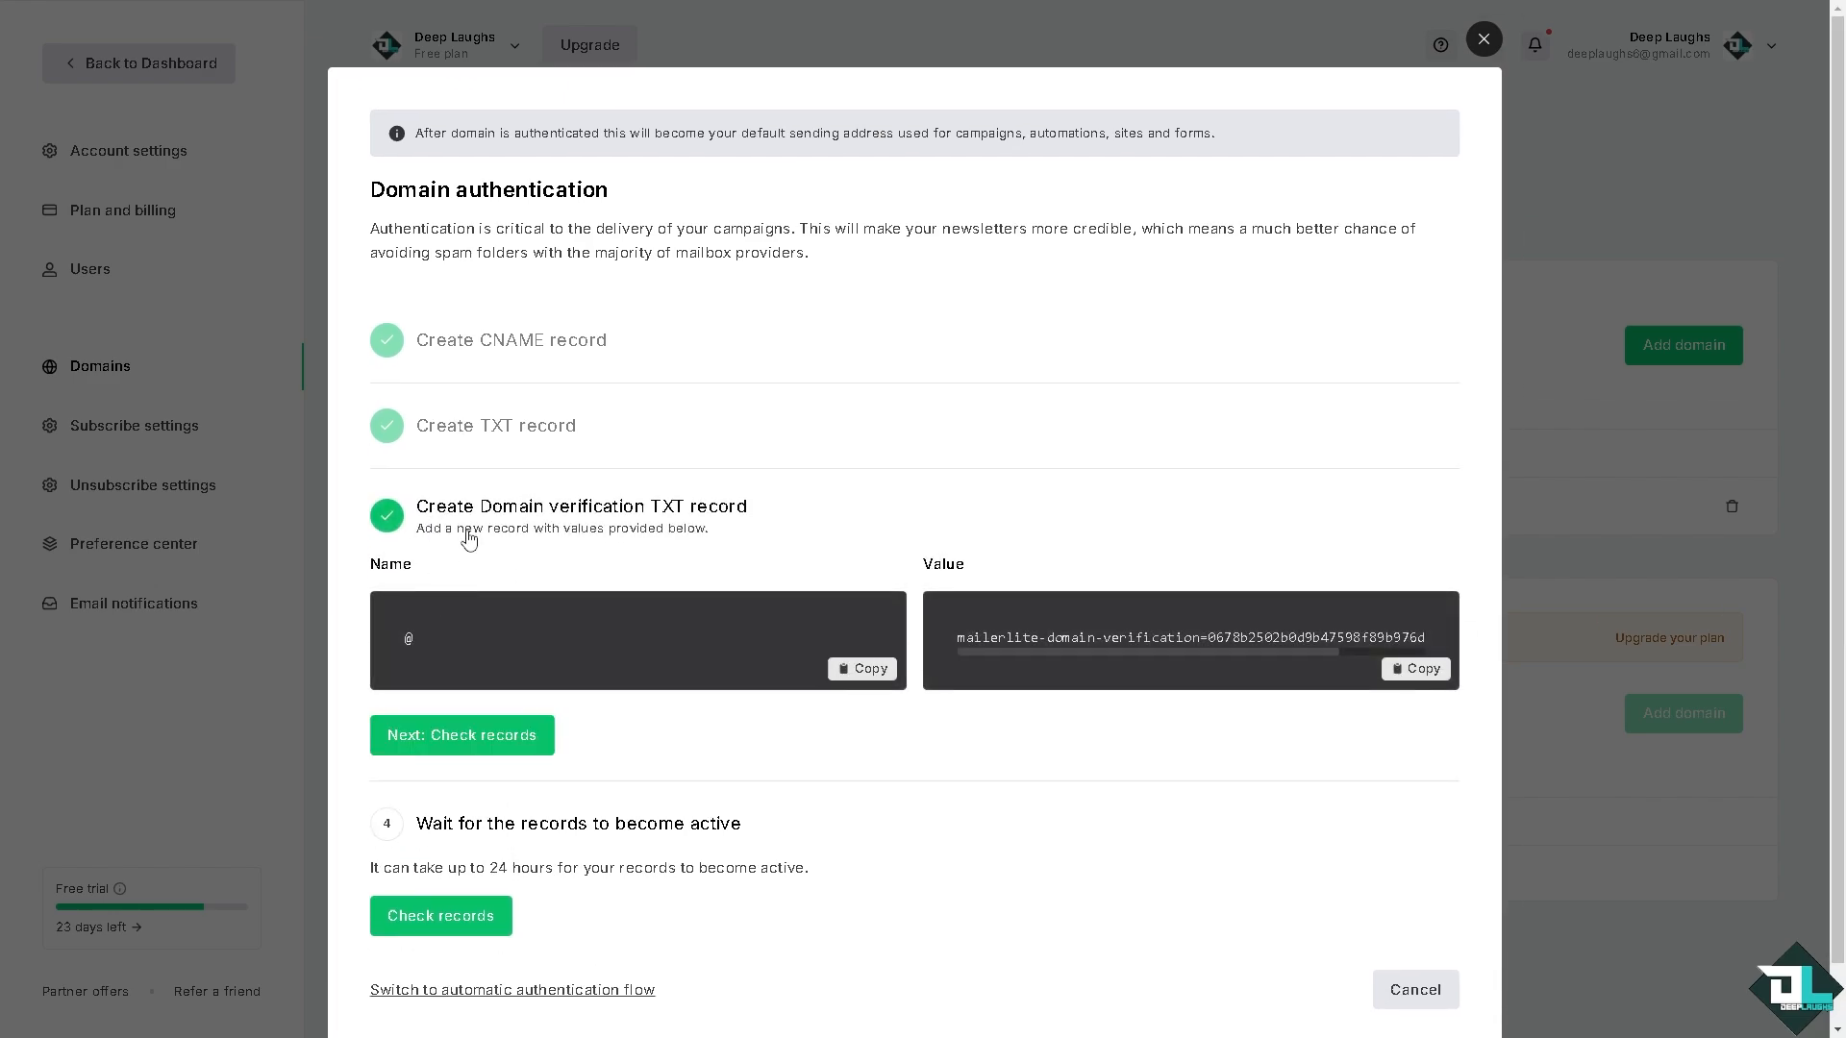
{"action": "left_click", "coordinate": [475, 435]}
{"action": "scroll", "coordinate": [596, 719], "scroll_direction": "down", "scroll_amount": 1}
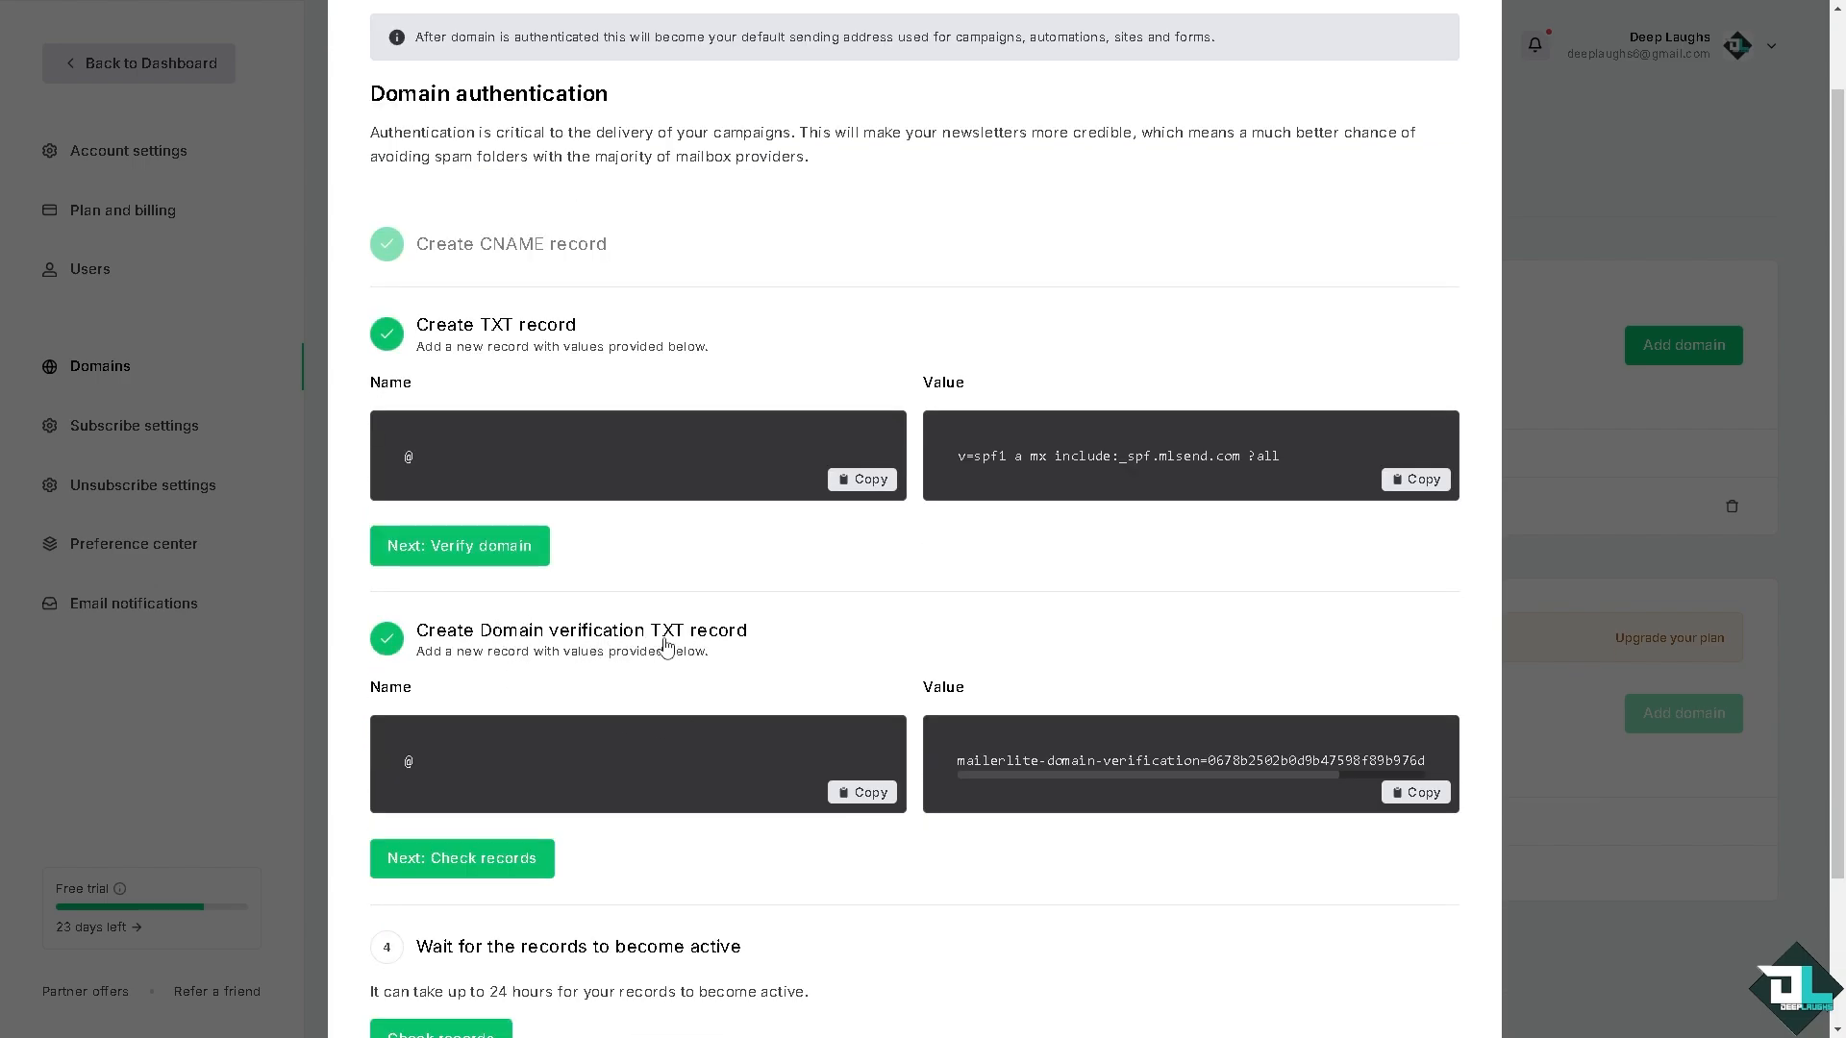
{"action": "scroll", "coordinate": [634, 548], "scroll_direction": "down", "scroll_amount": 2}
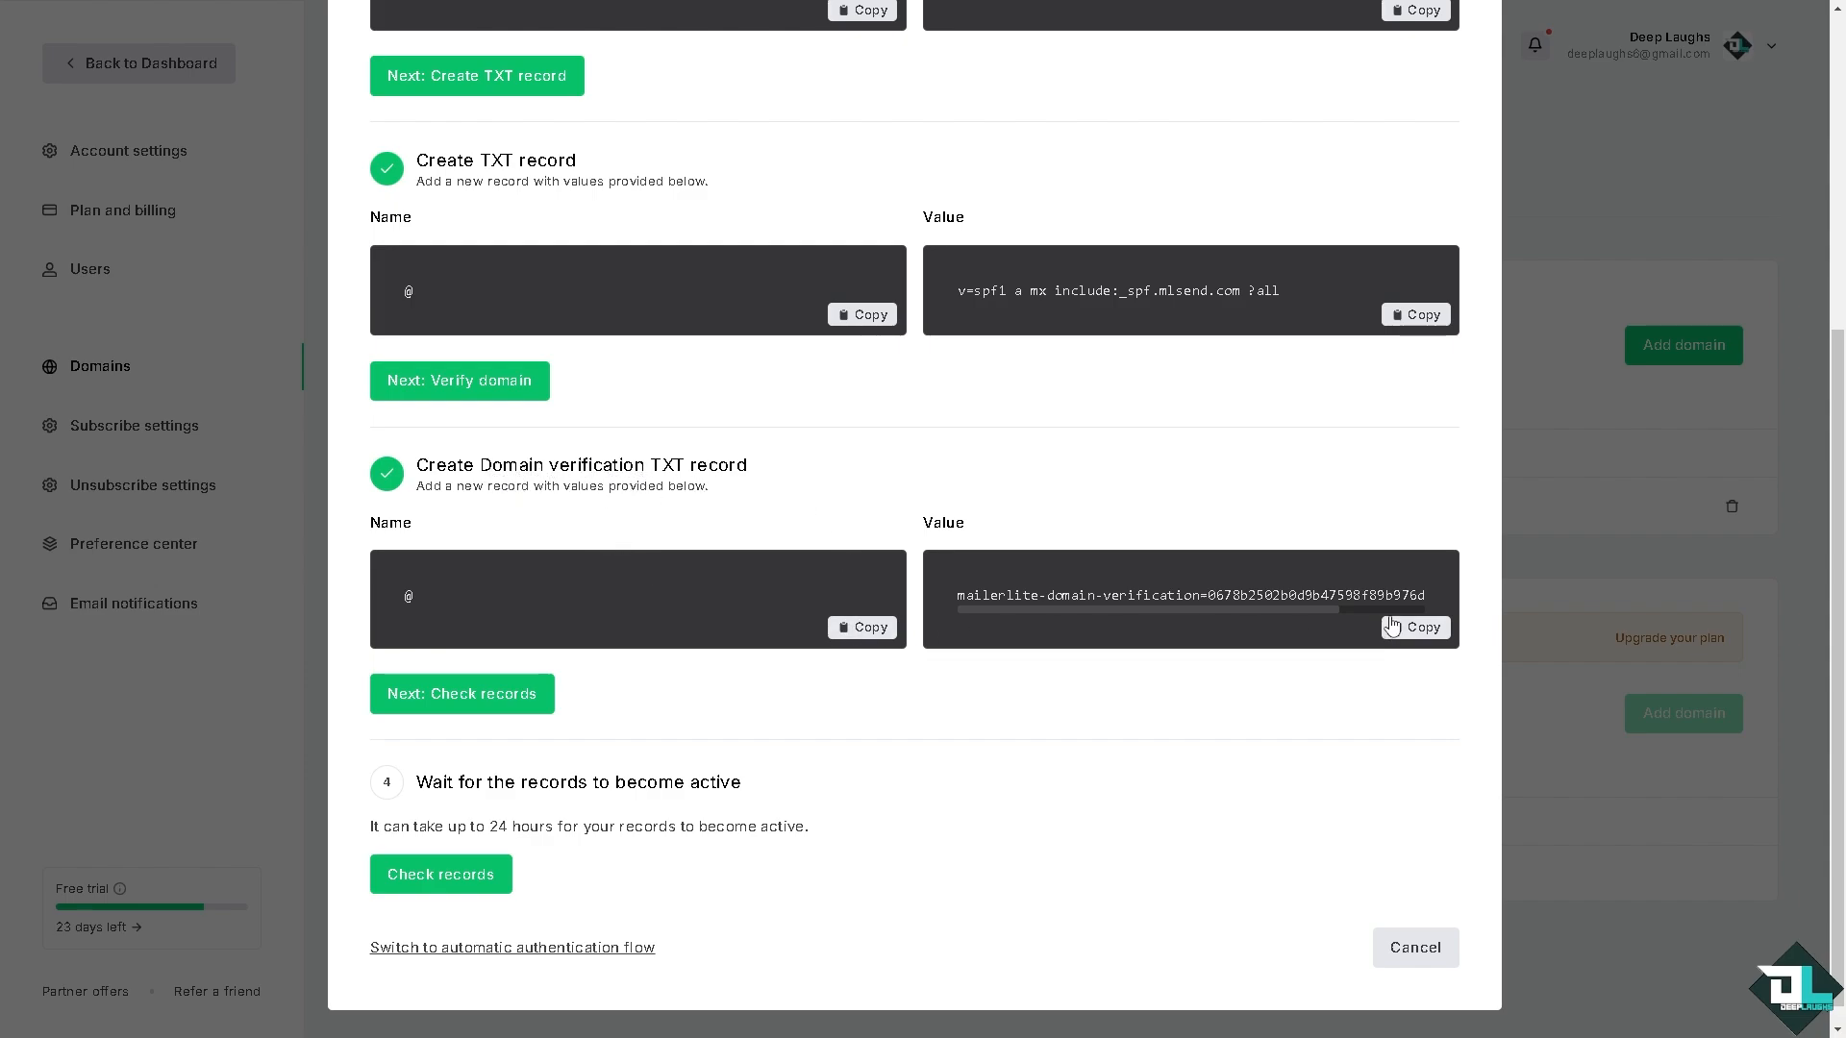
{"action": "left_click", "coordinate": [1427, 630]}
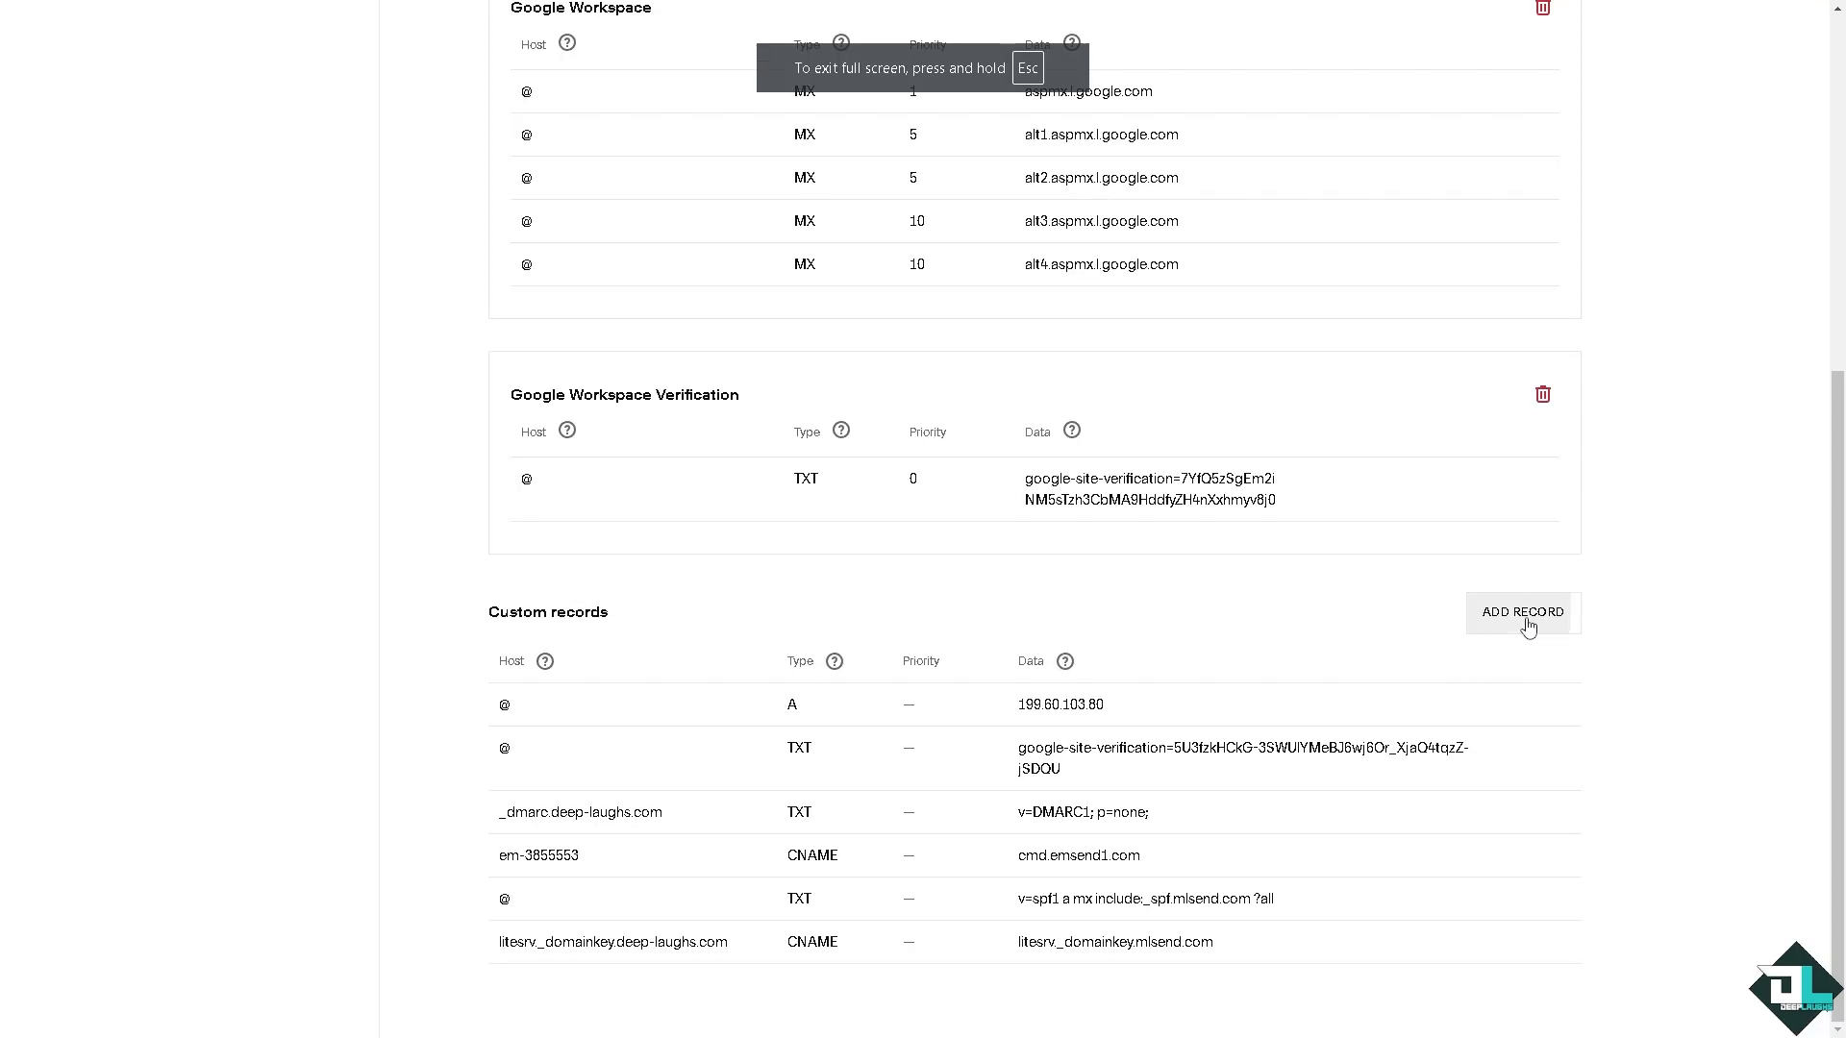
Step: In Squarespace, add and save a custom TXT record with host @ and the copied MailerLite domain verification token as its text
{"action": "left_click", "coordinate": [1523, 613]}
{"action": "scroll", "coordinate": [635, 873], "scroll_direction": "down", "scroll_amount": 1}
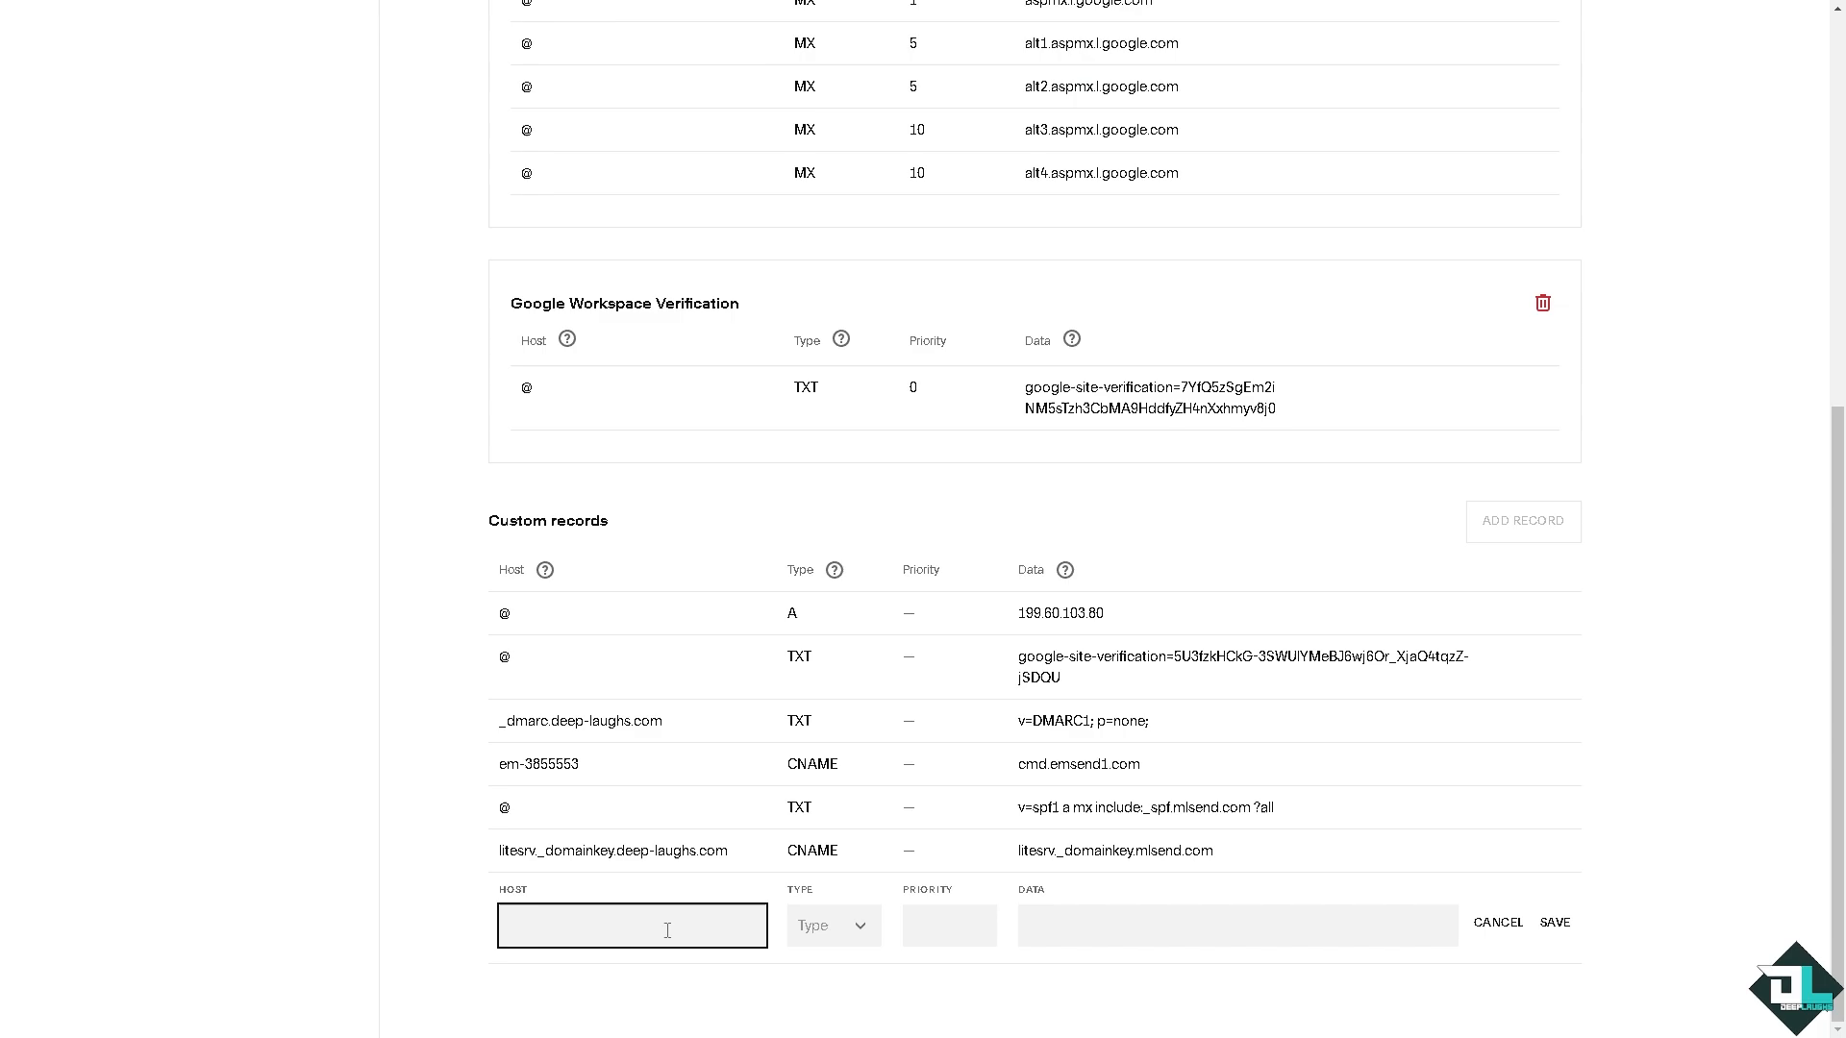
{"action": "type", "text": "@"}
{"action": "left_click", "coordinate": [846, 926]}
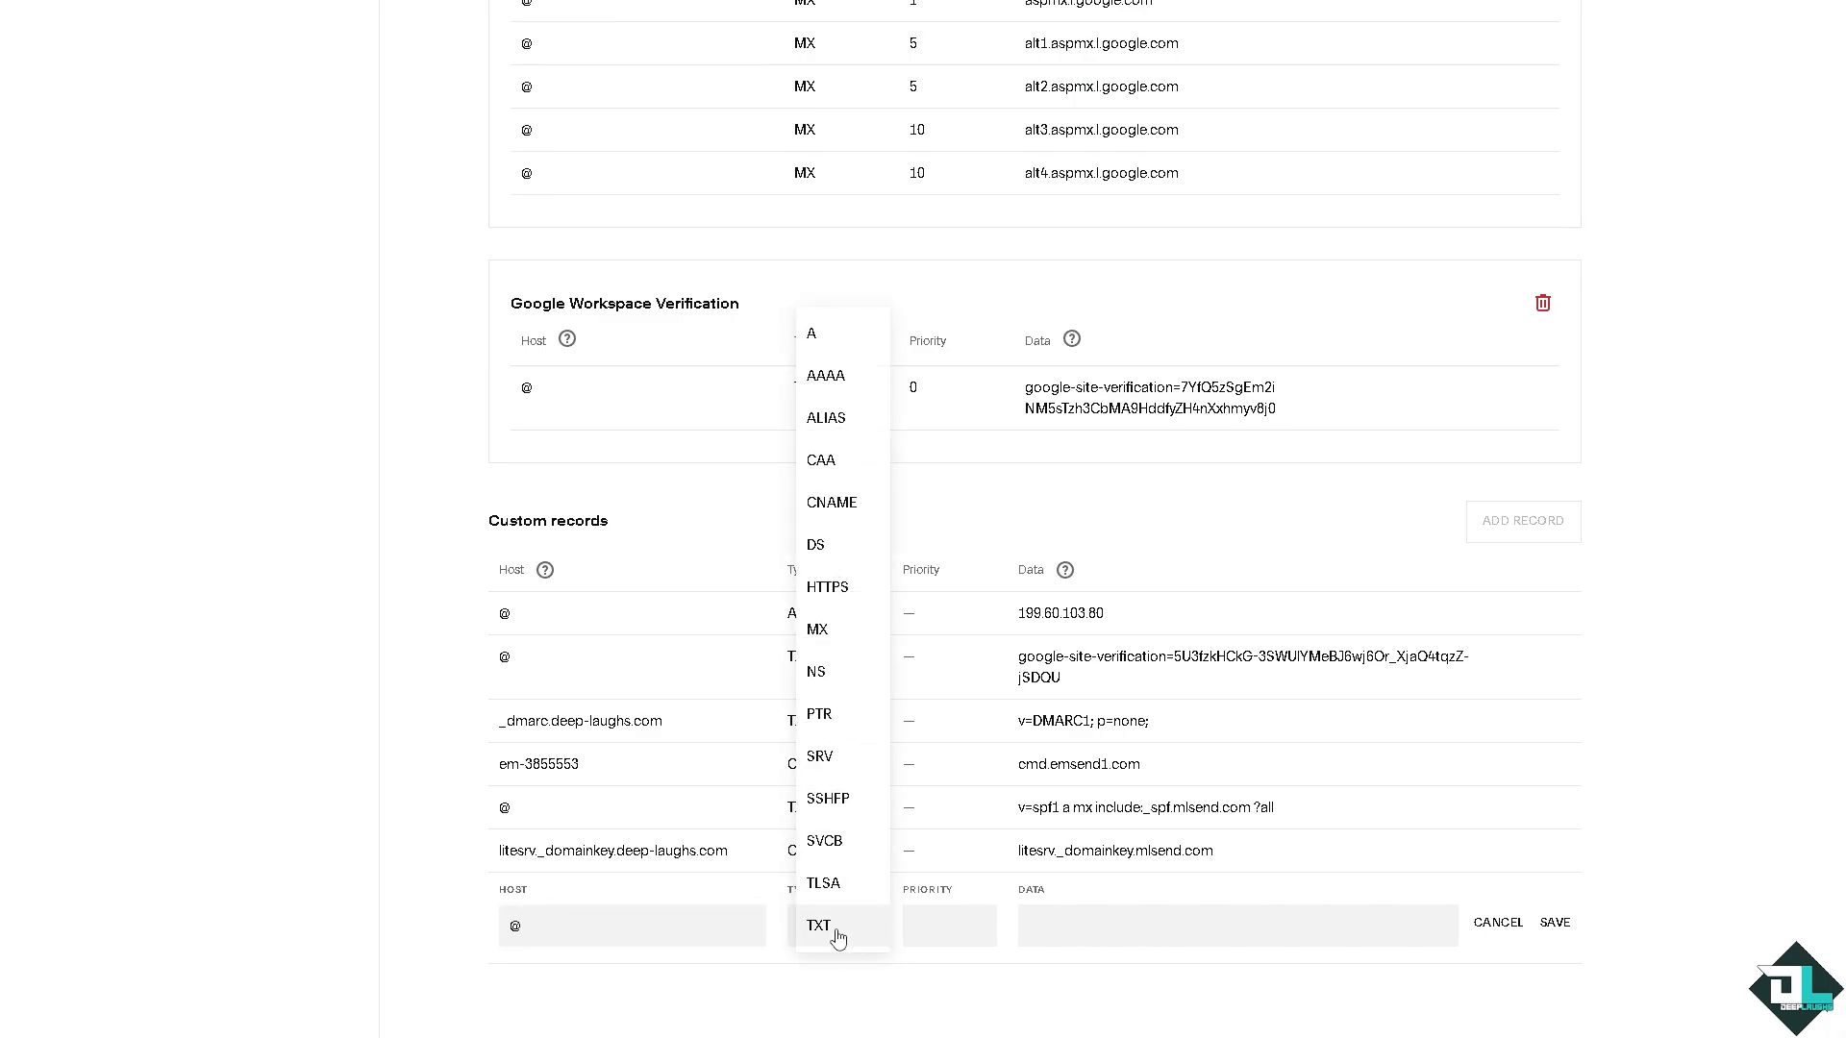
{"action": "left_click", "coordinate": [836, 925]}
{"action": "left_click", "coordinate": [1151, 928]}
{"action": "key", "text": "ctrl+v"}
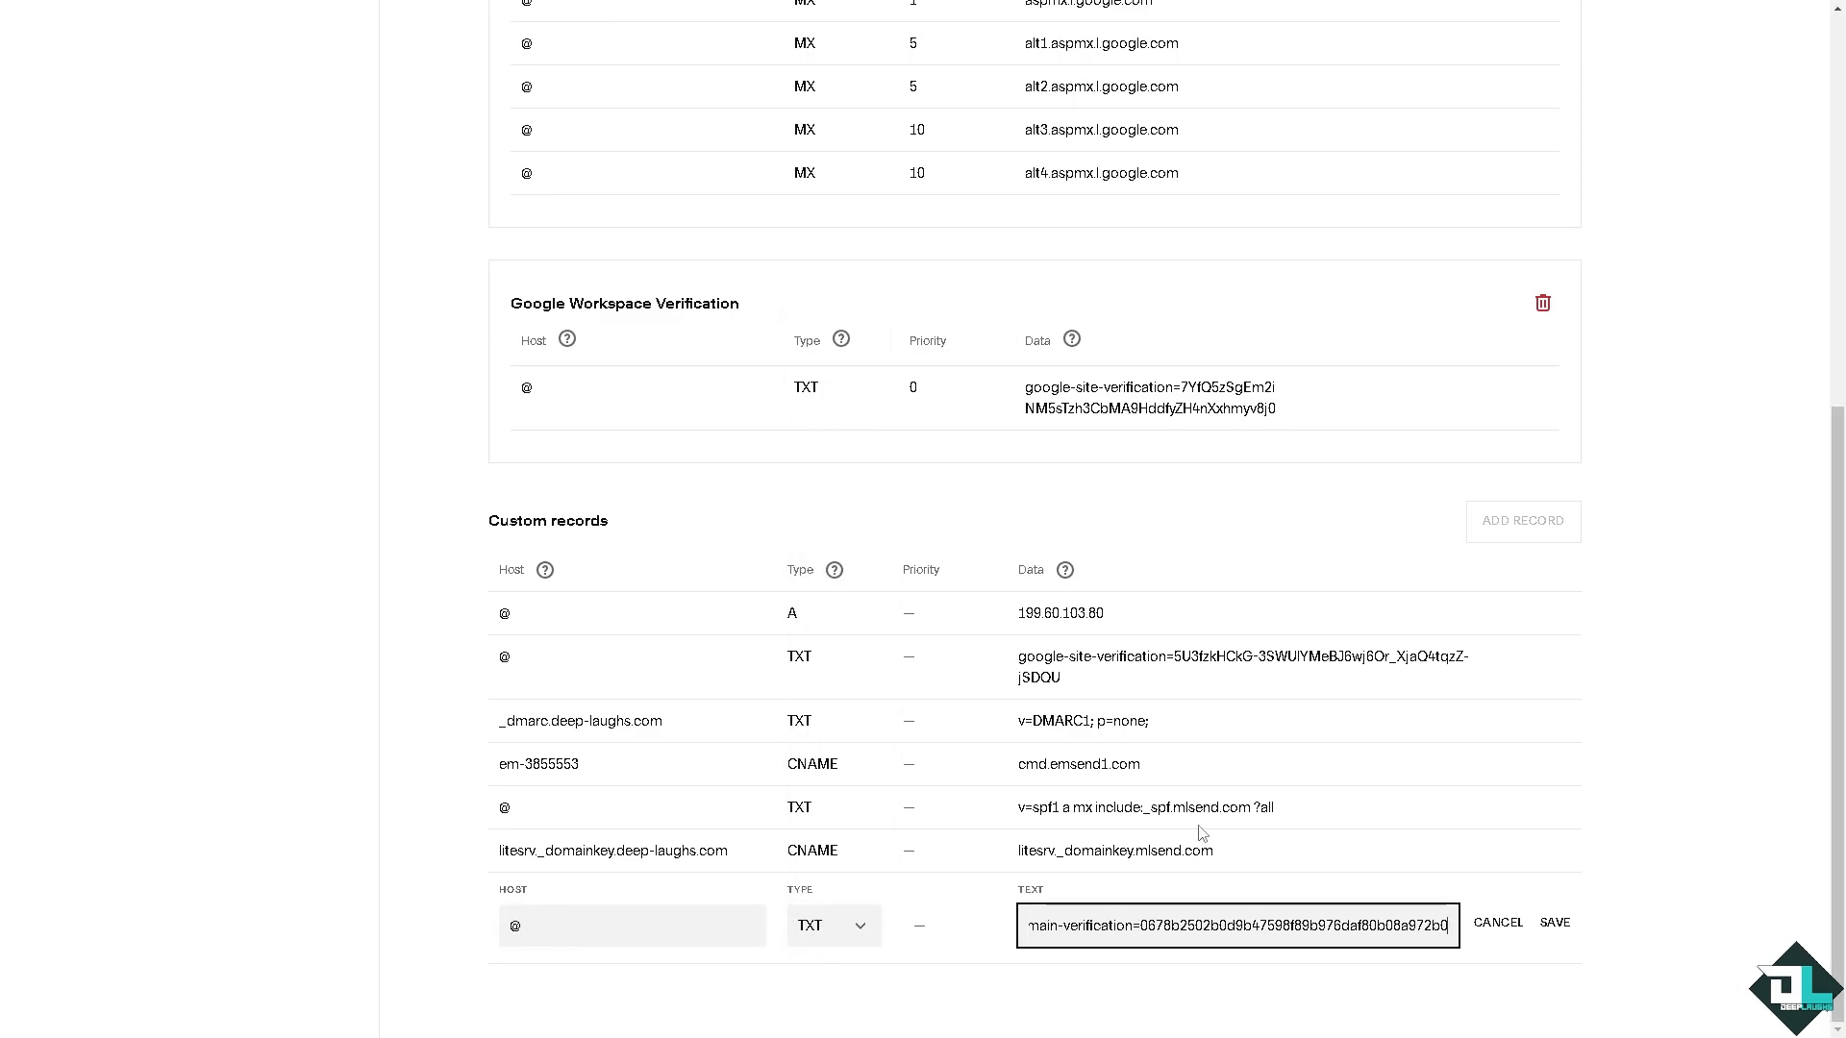
{"action": "left_click", "coordinate": [1559, 925]}
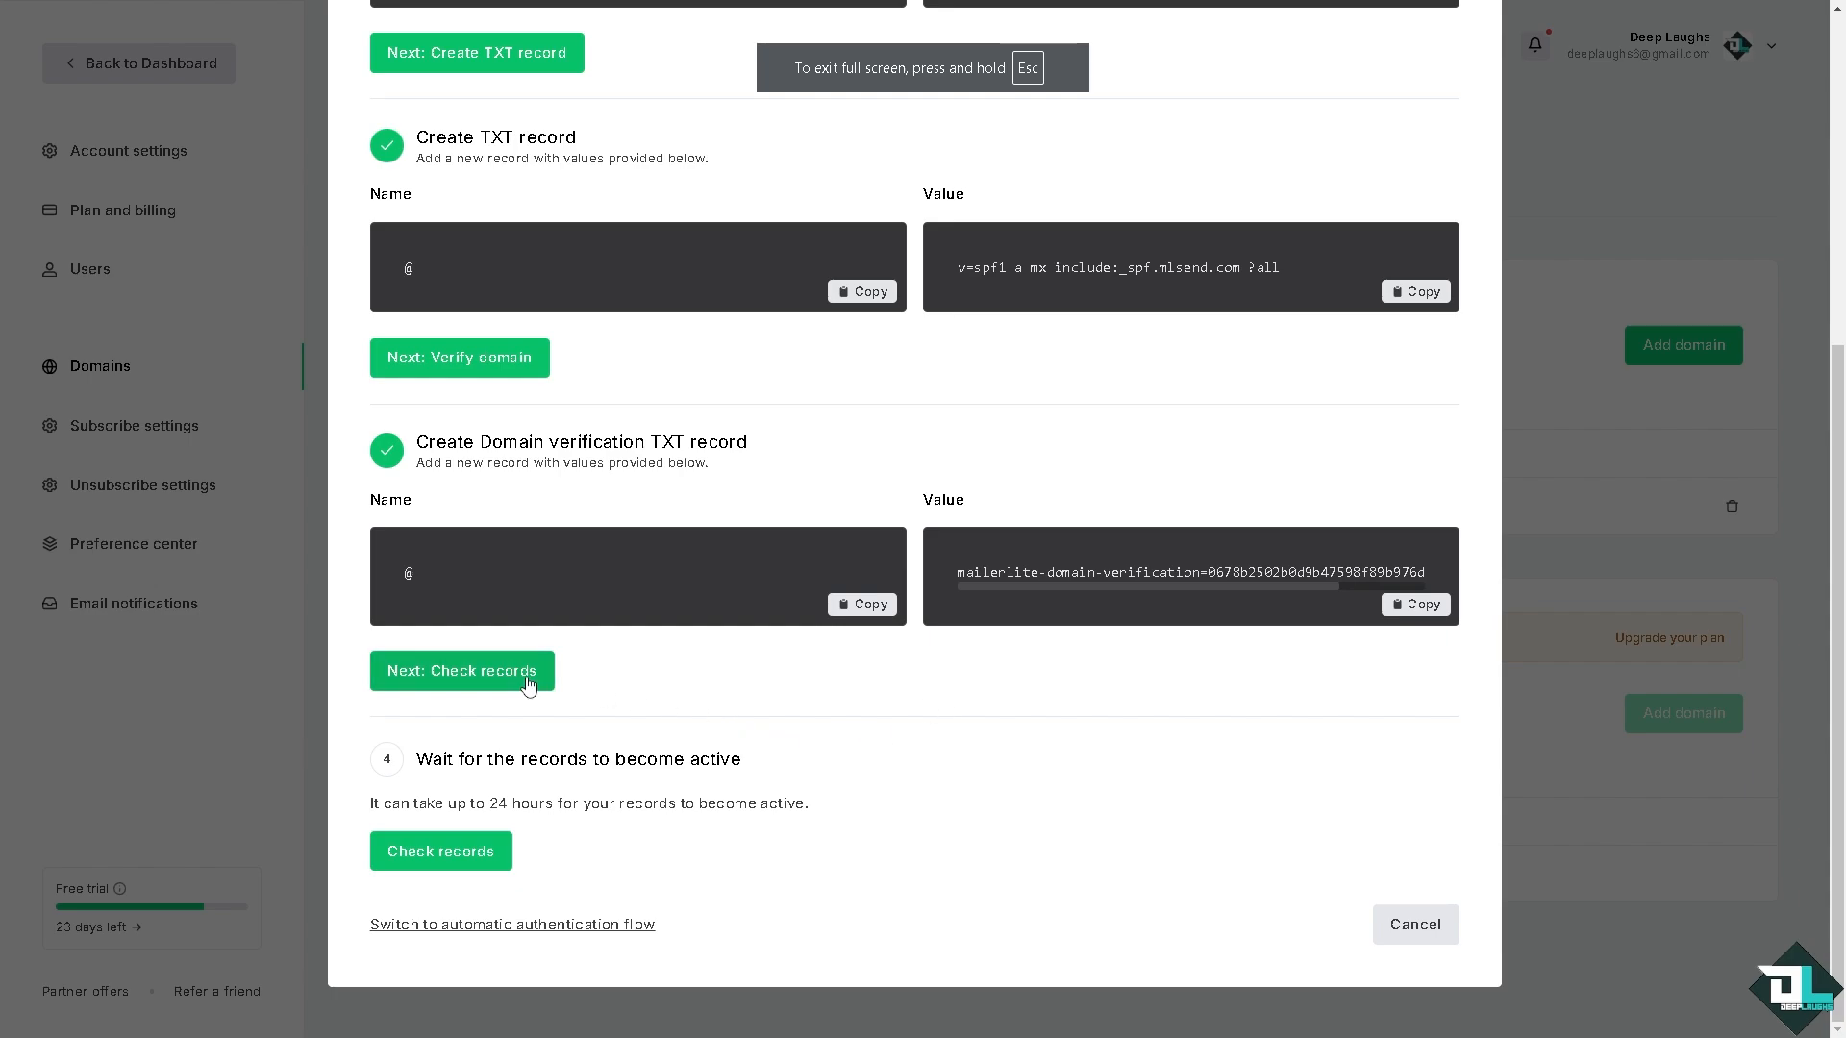
Step: In MailerLite, run the check of the DNS records and leave the domain authentication dialog
{"action": "left_click", "coordinate": [481, 678]}
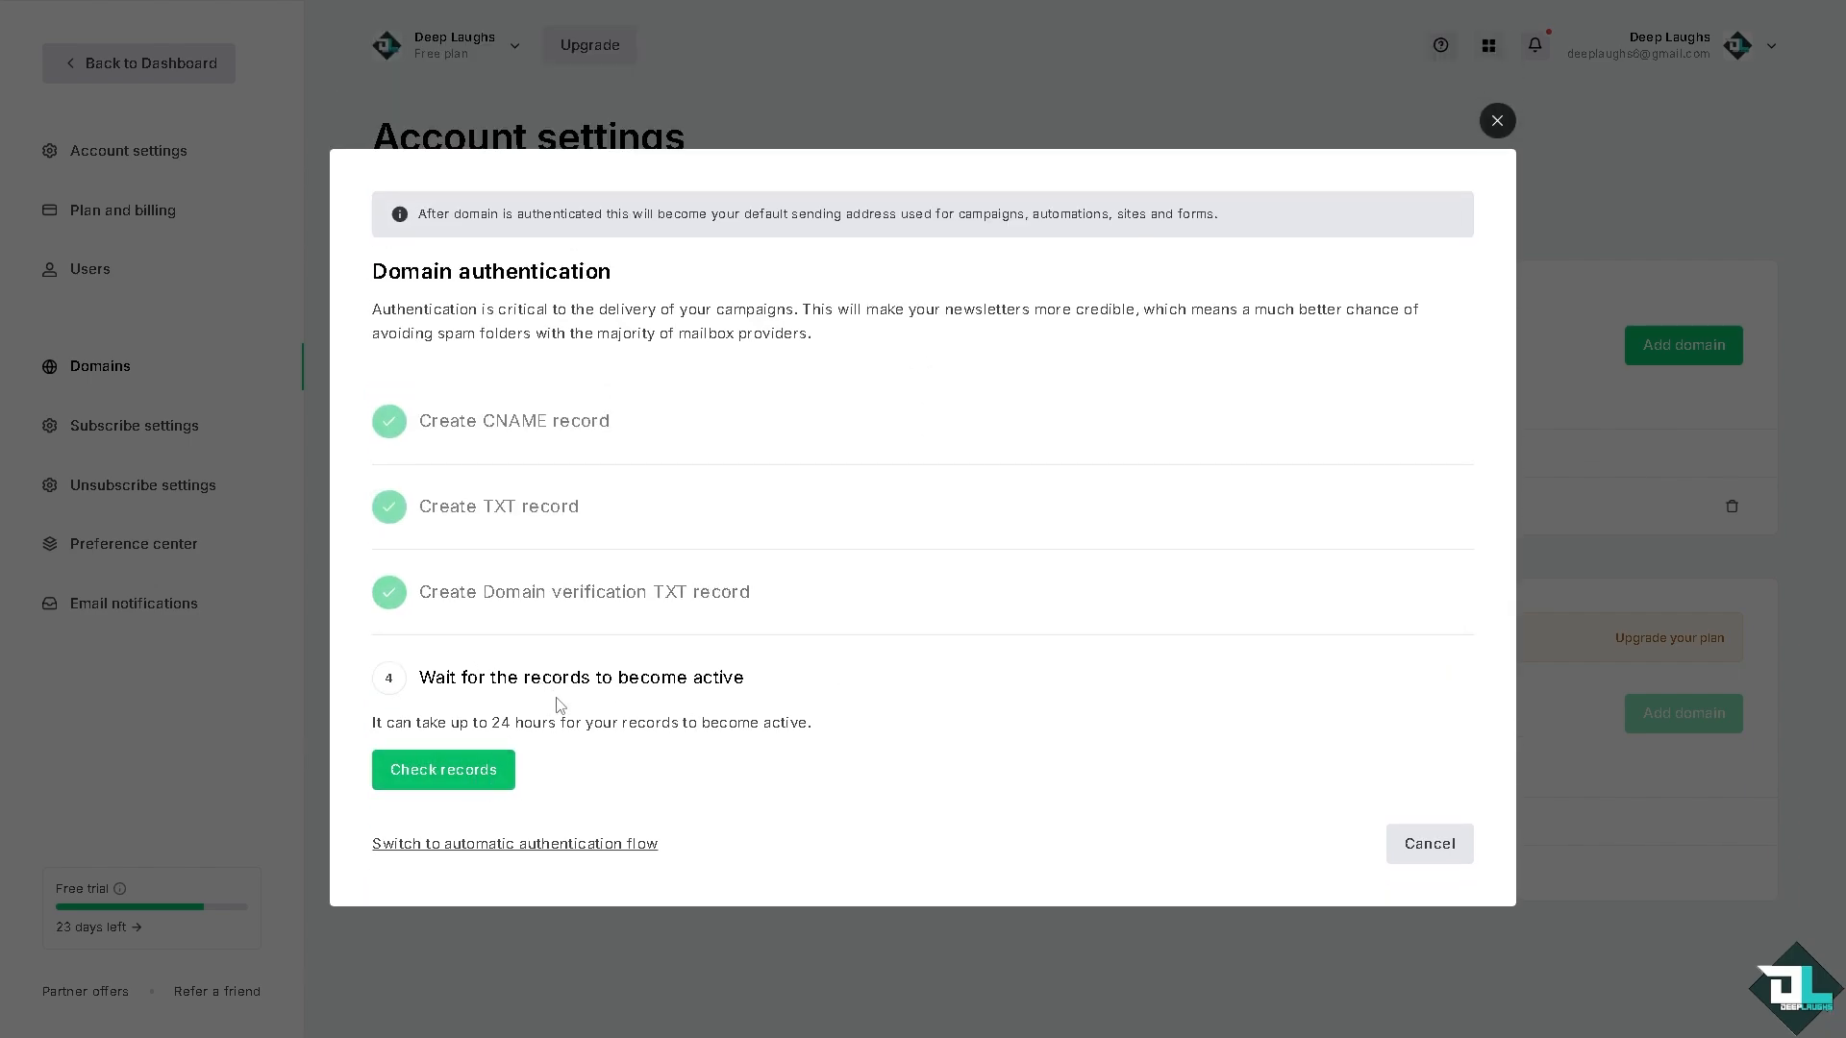
{"action": "left_click", "coordinate": [481, 780]}
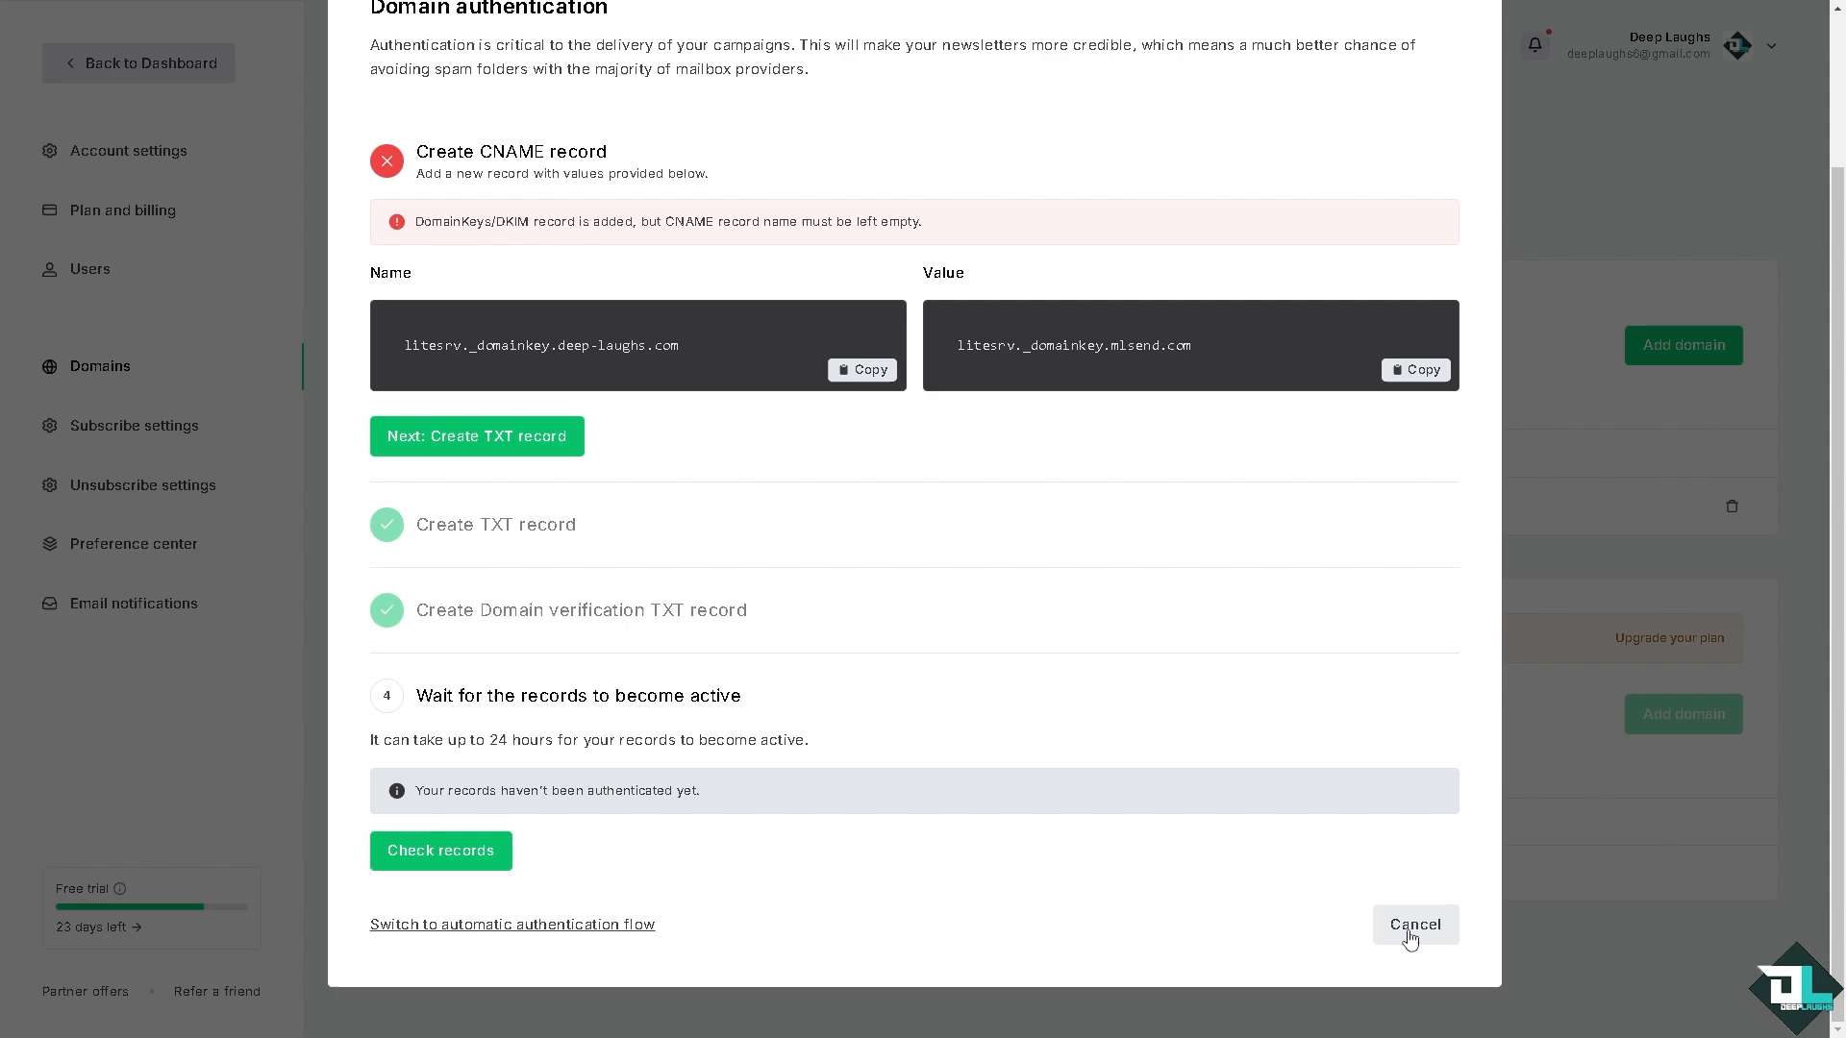
{"action": "left_click", "coordinate": [577, 925]}
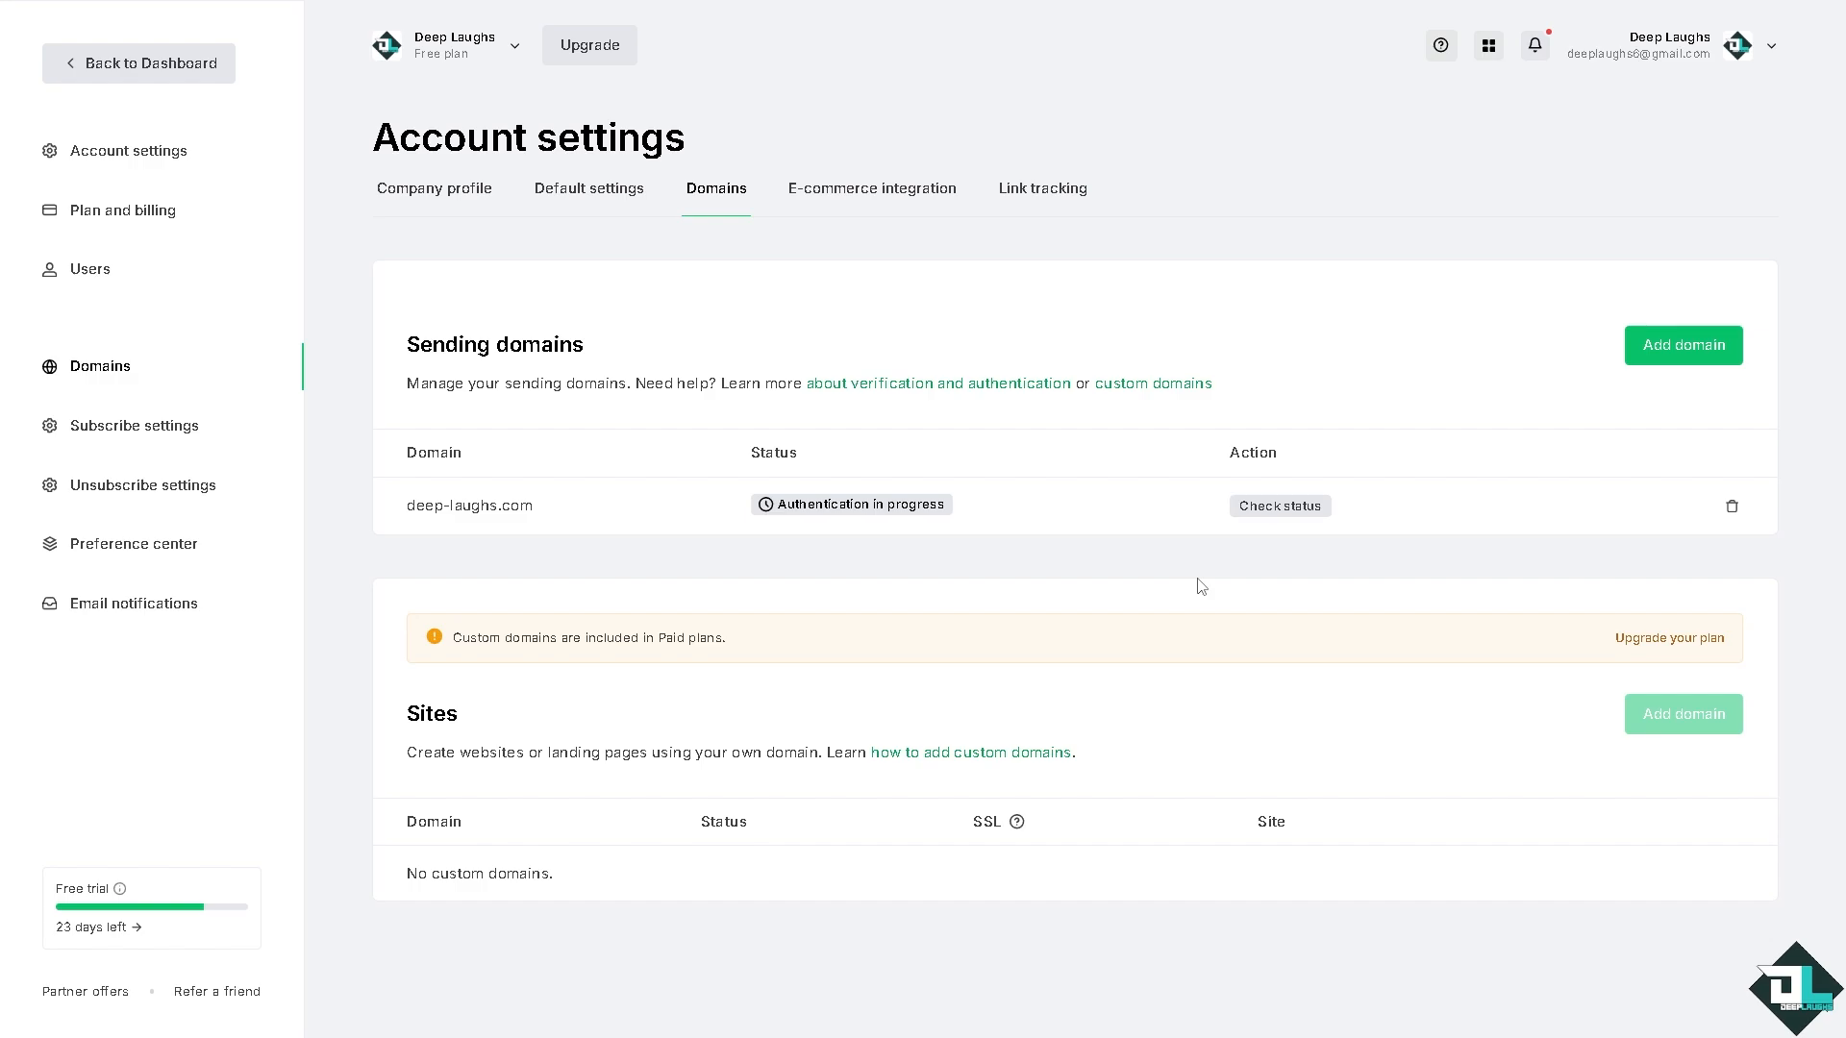
Step: In the email notification settings, enter the domain e-mail address for subscribe, unsubscribe and daily summary notifications, and save the changes
{"action": "left_click", "coordinate": [138, 612]}
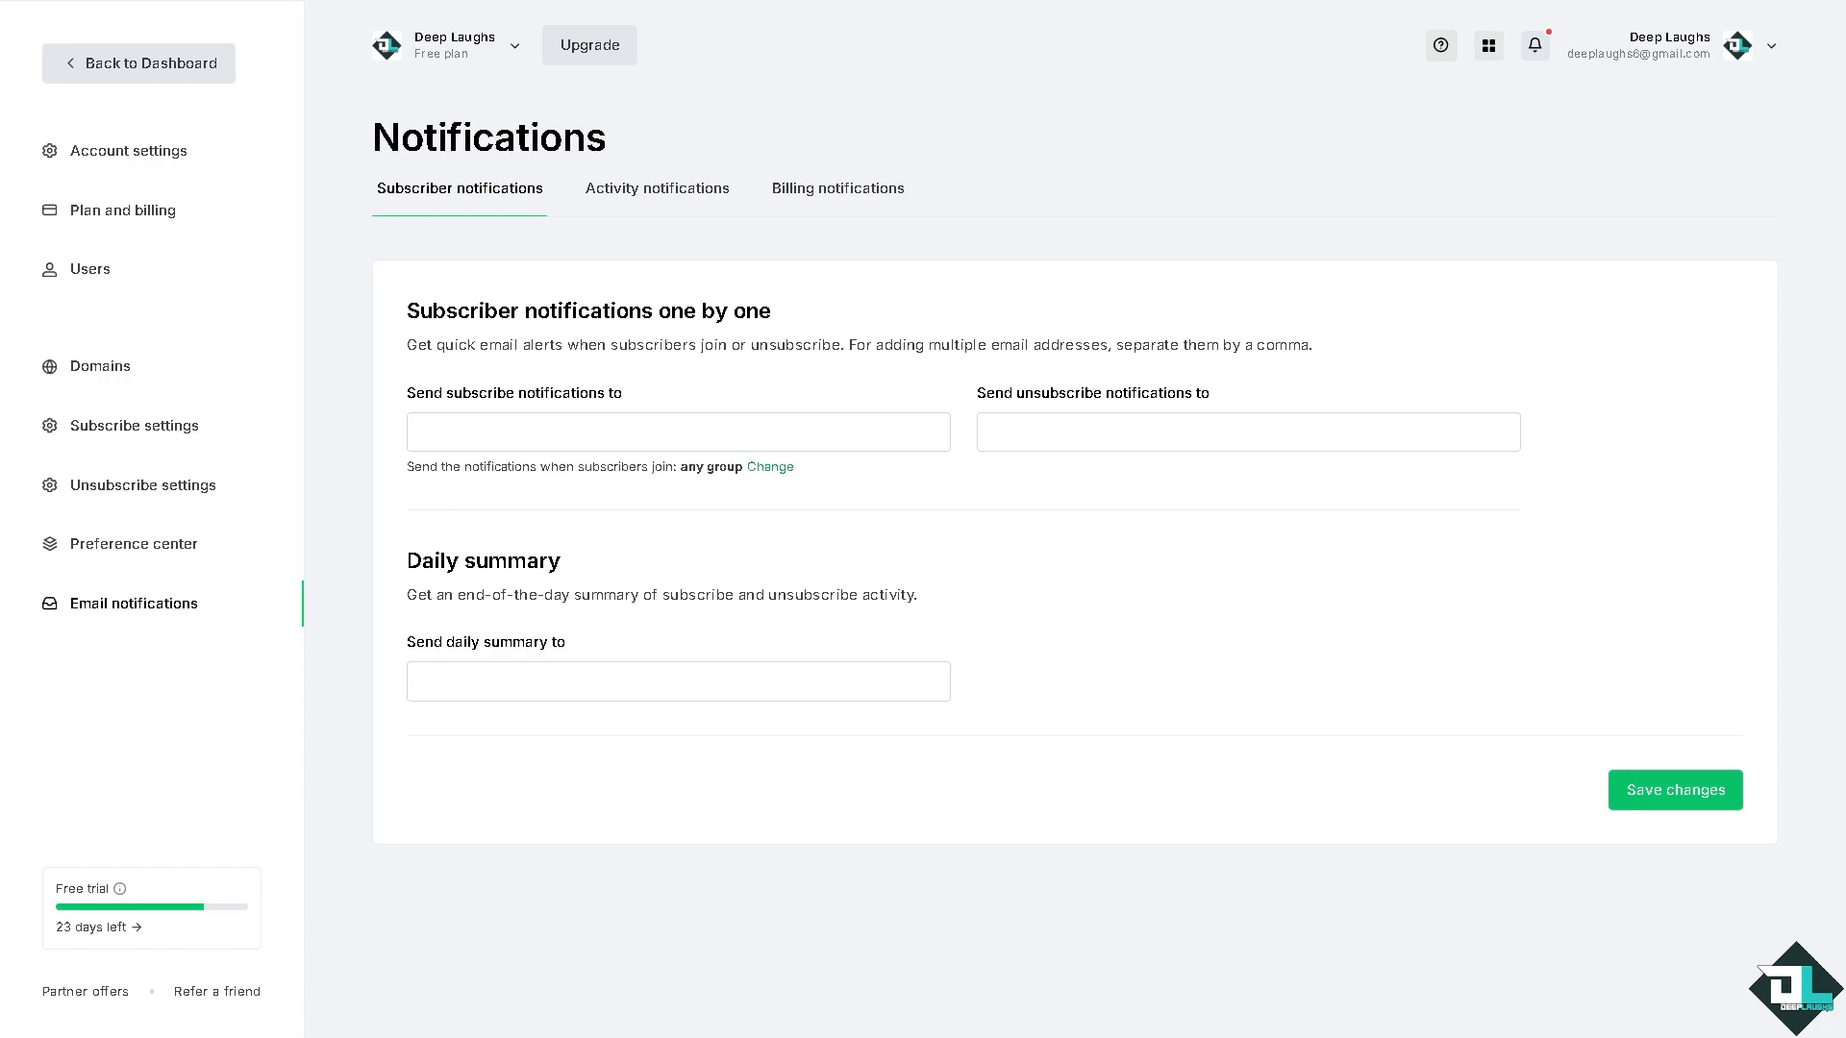
{"action": "left_click", "coordinate": [502, 435]}
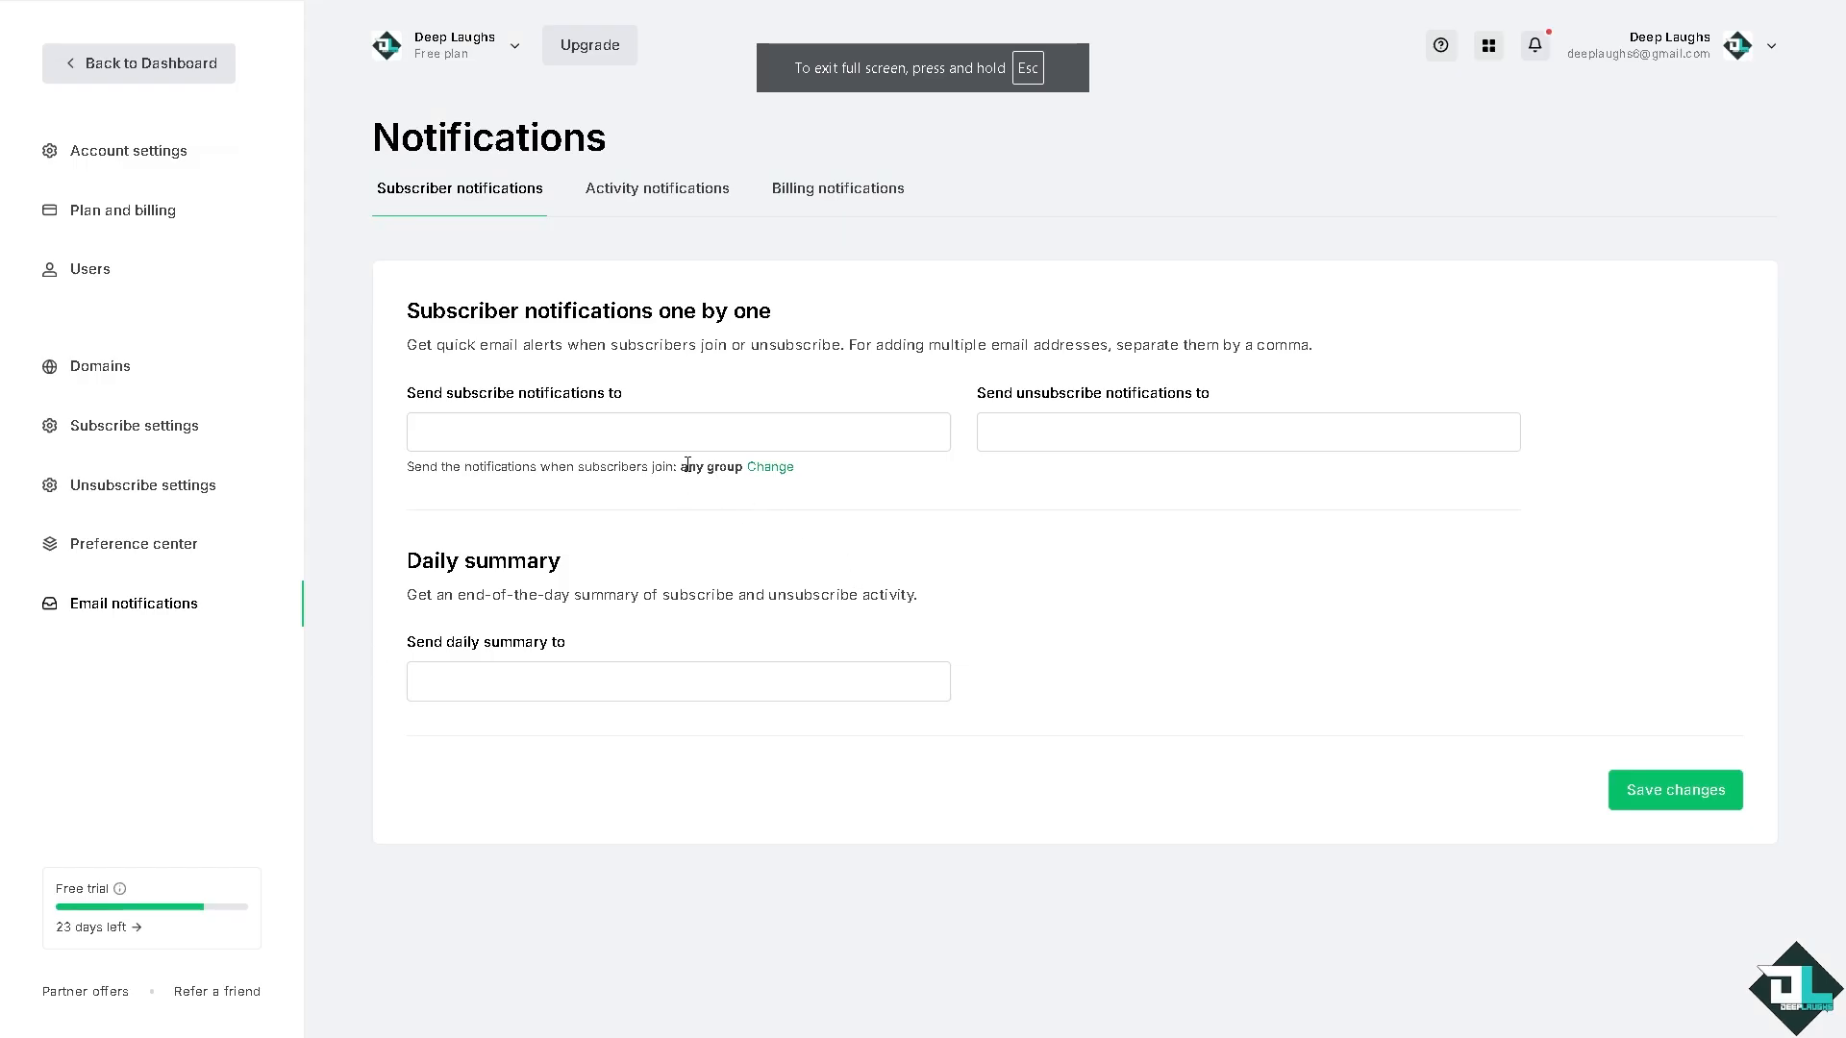
{"action": "left_click", "coordinate": [683, 434]}
{"action": "key", "text": "ctrl+v"}
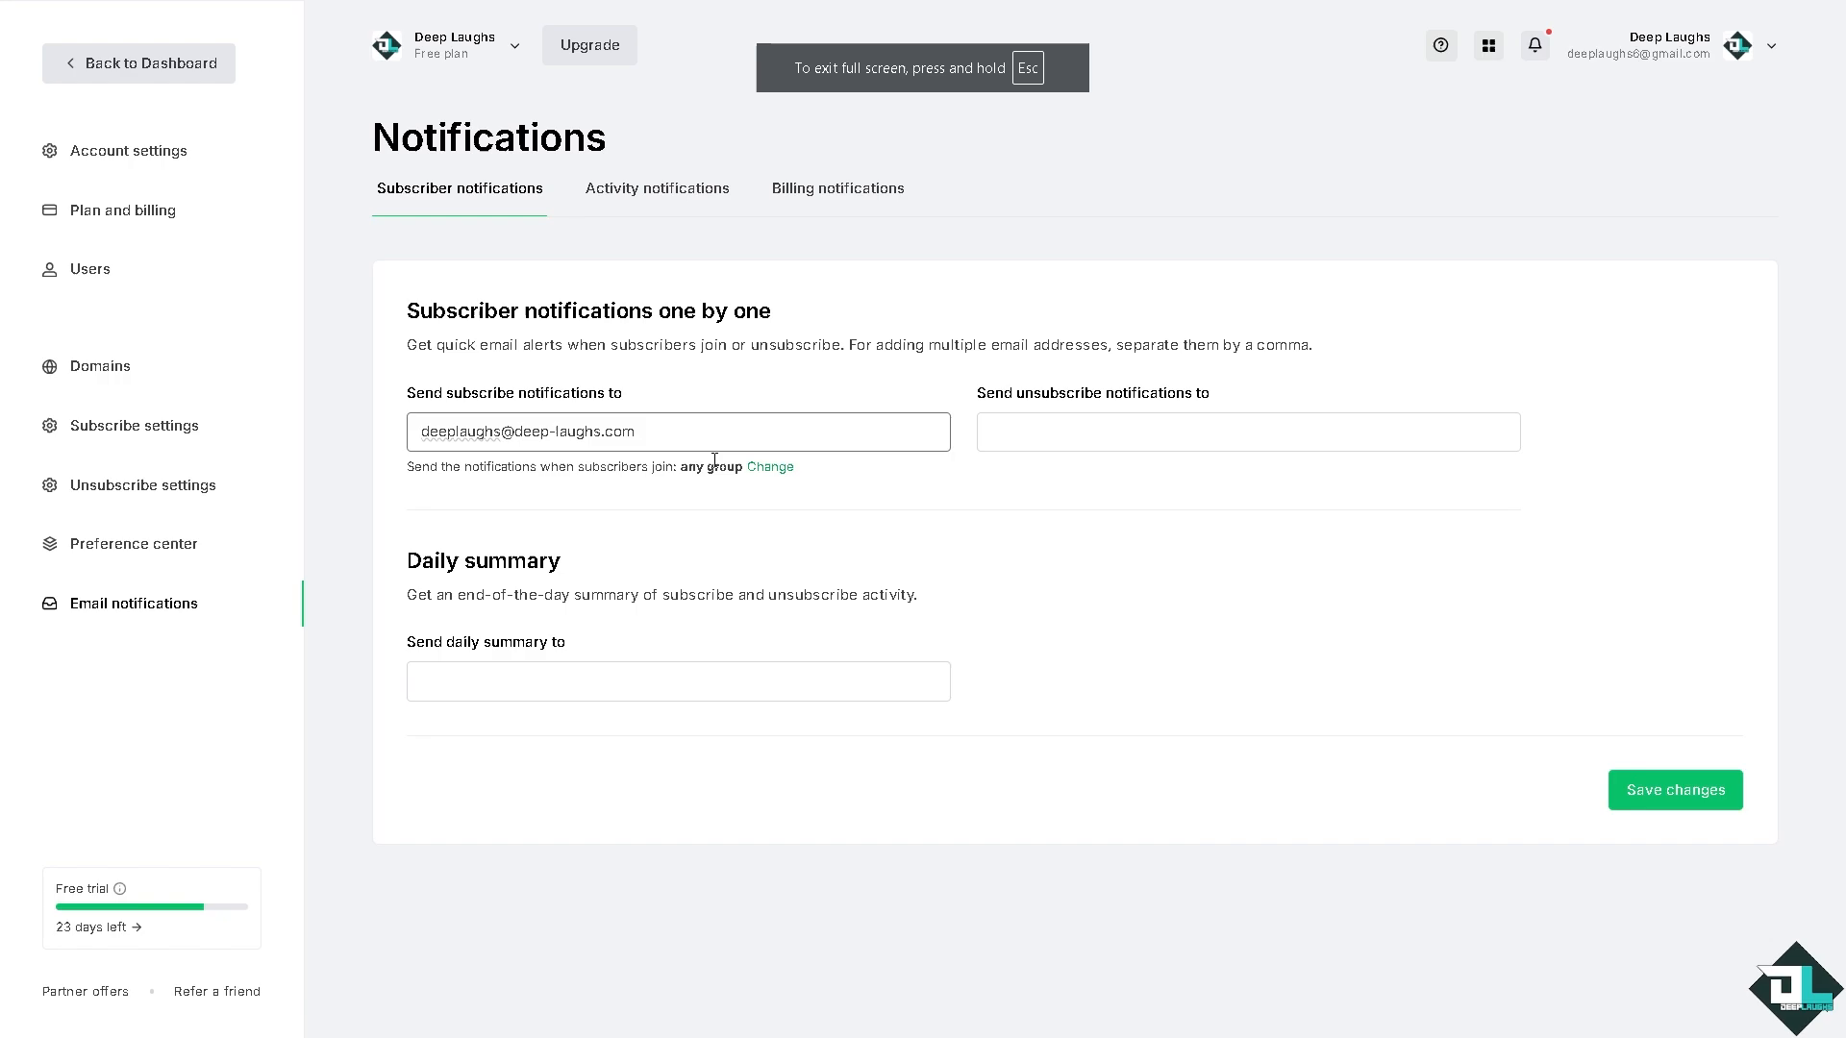
{"action": "left_click", "coordinate": [1137, 438]}
{"action": "key", "text": "ctrl+v"}
{"action": "left_click", "coordinate": [671, 685]}
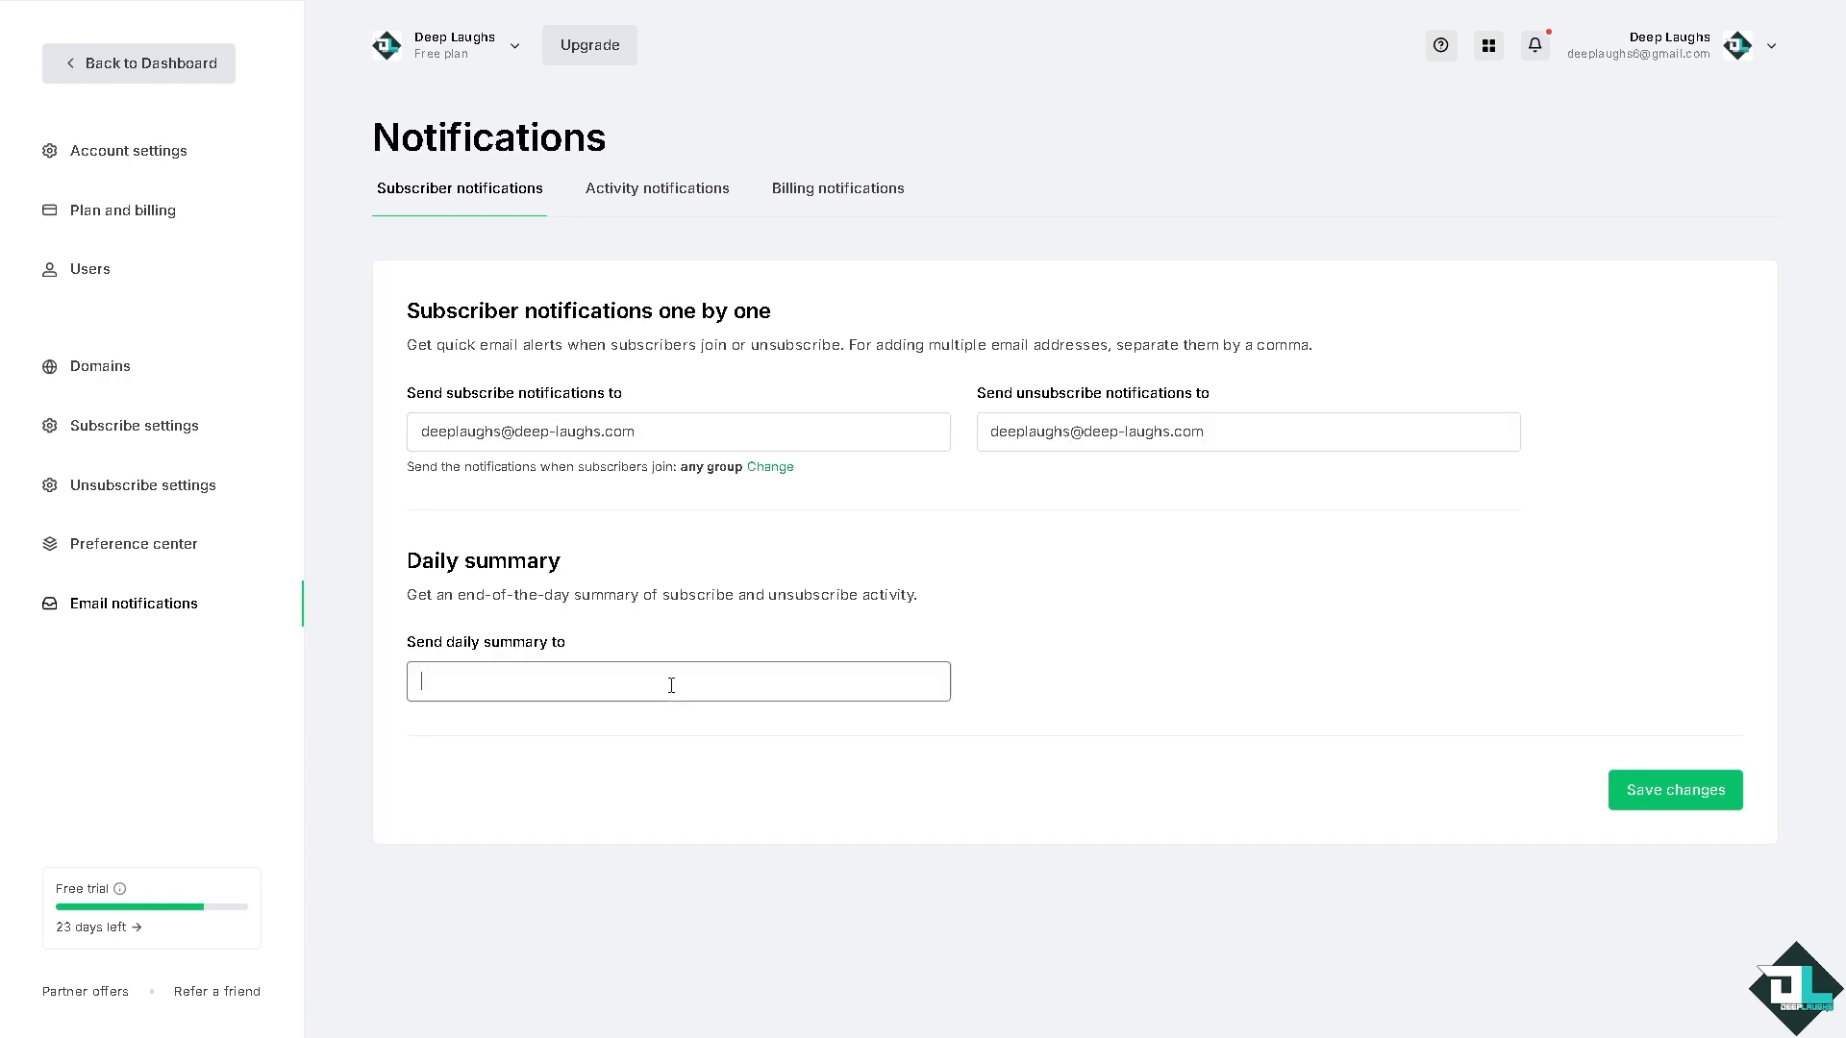
{"action": "key", "text": "ctrl+v"}
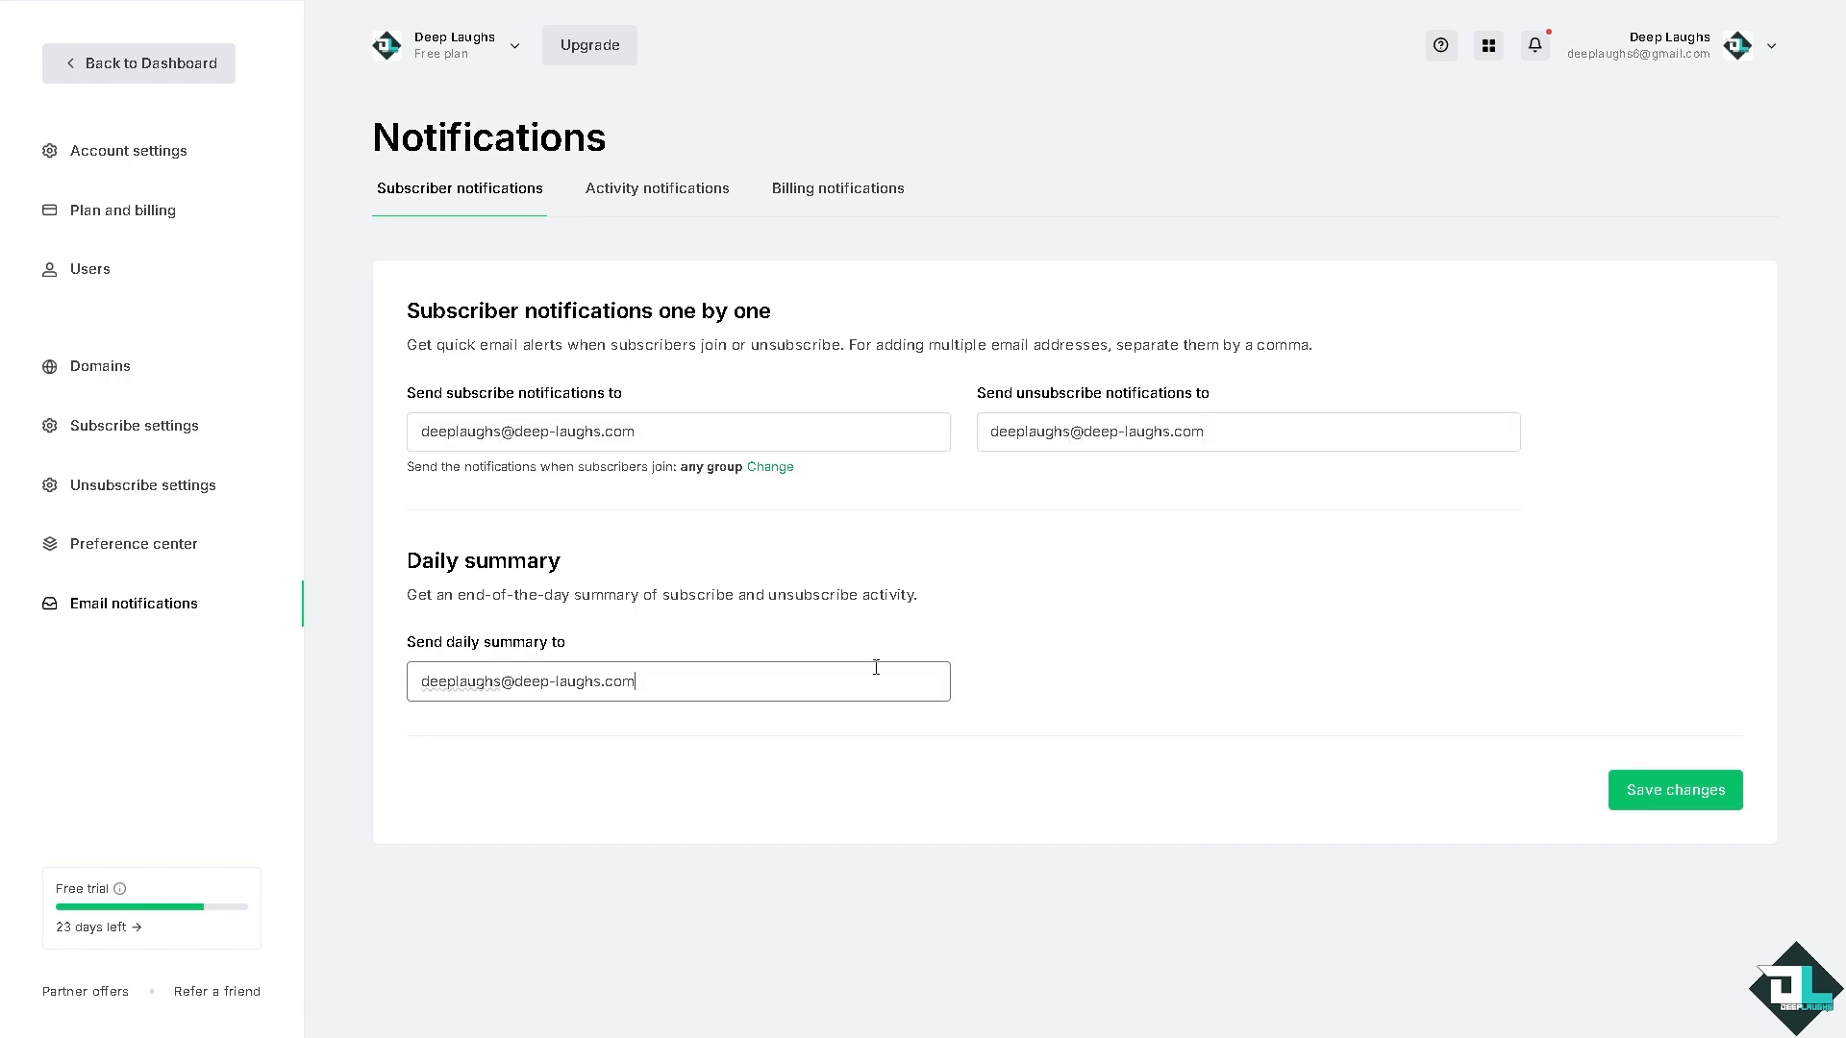
{"action": "left_click", "coordinate": [1687, 804]}
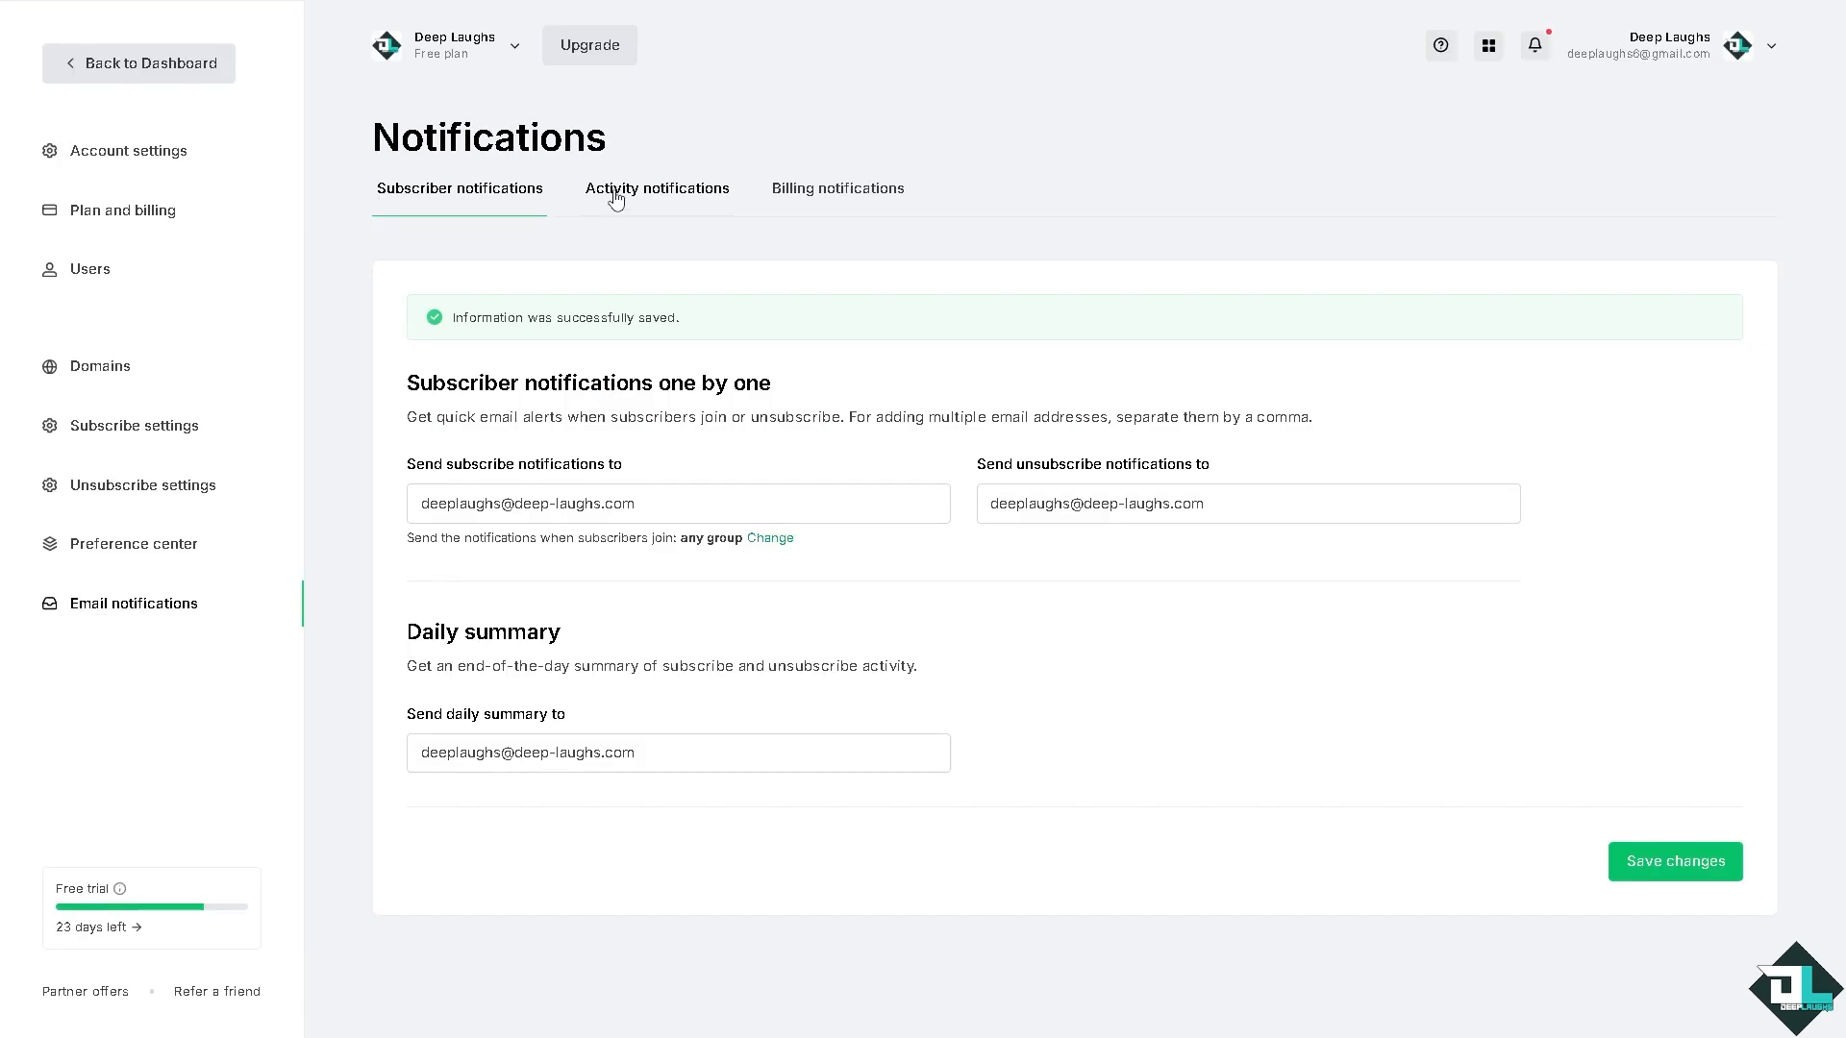
Step: In the activity notifications, enter the domain e-mail address for the monthly summary and sent campaign notifications, and save the changes
{"action": "left_click", "coordinate": [627, 198]}
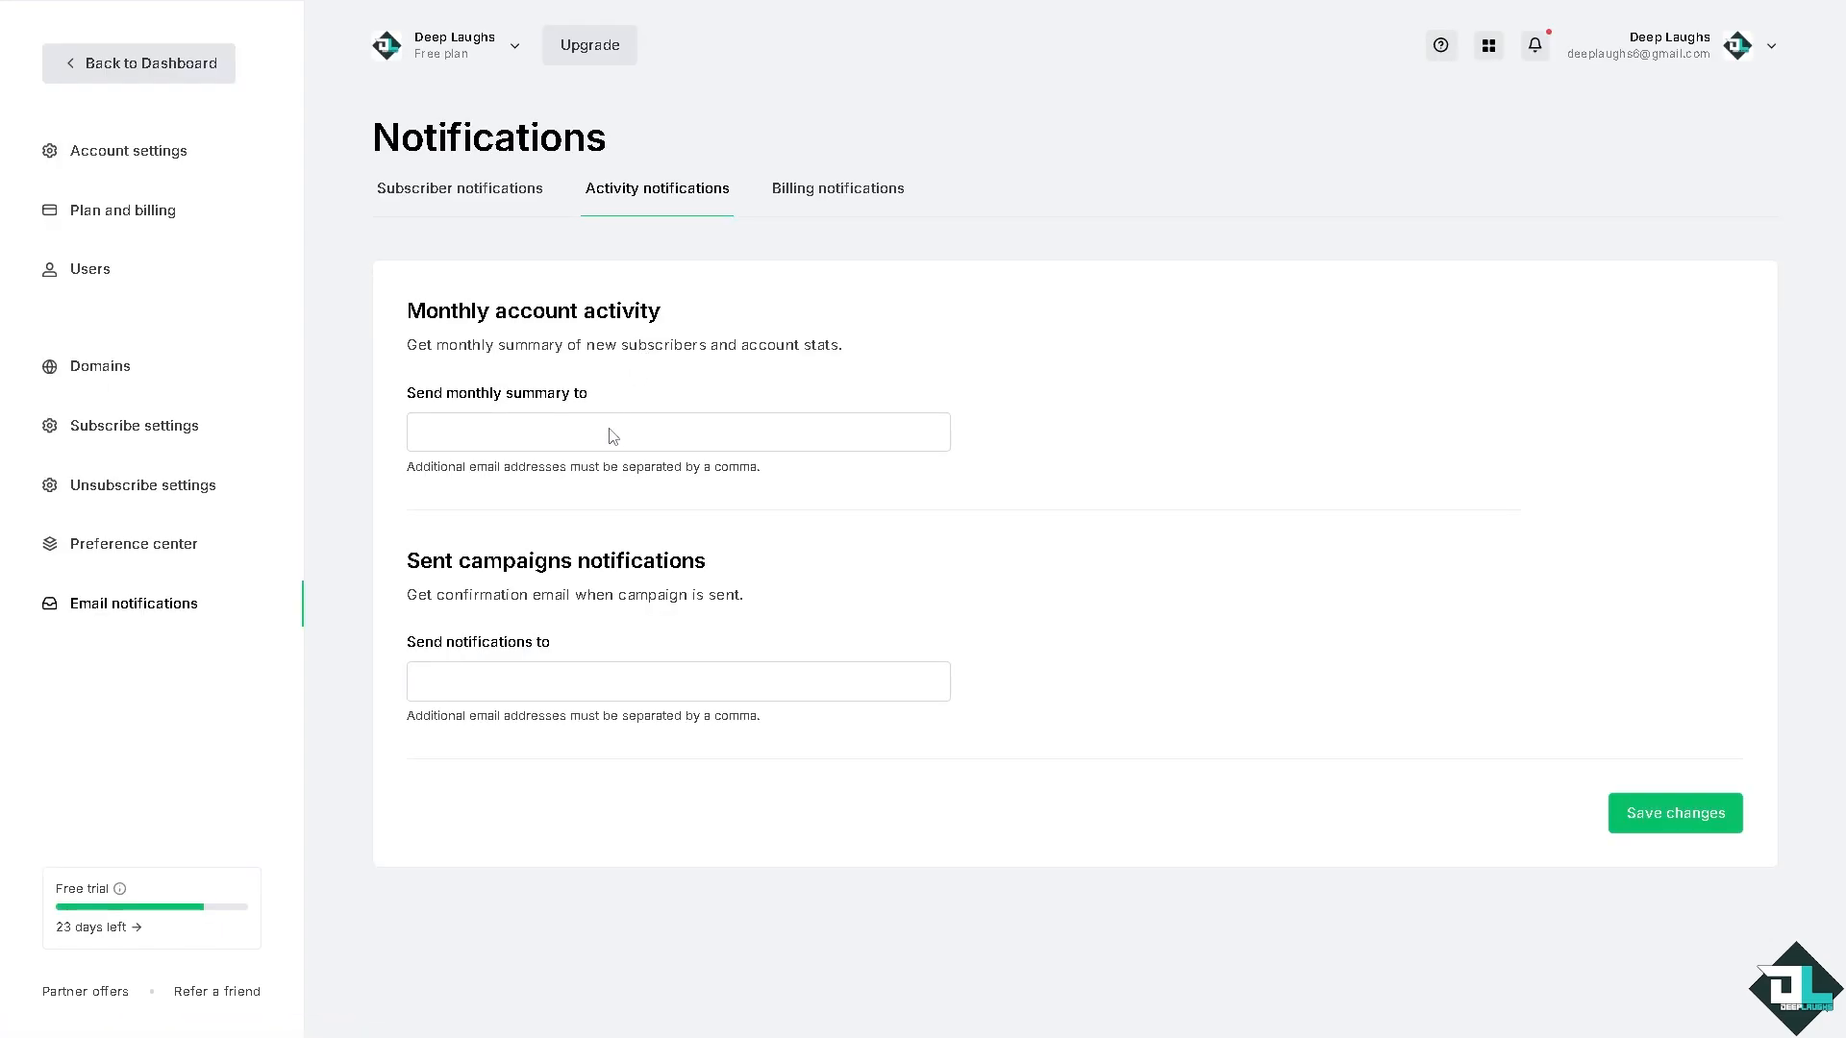
{"action": "left_click", "coordinate": [612, 435]}
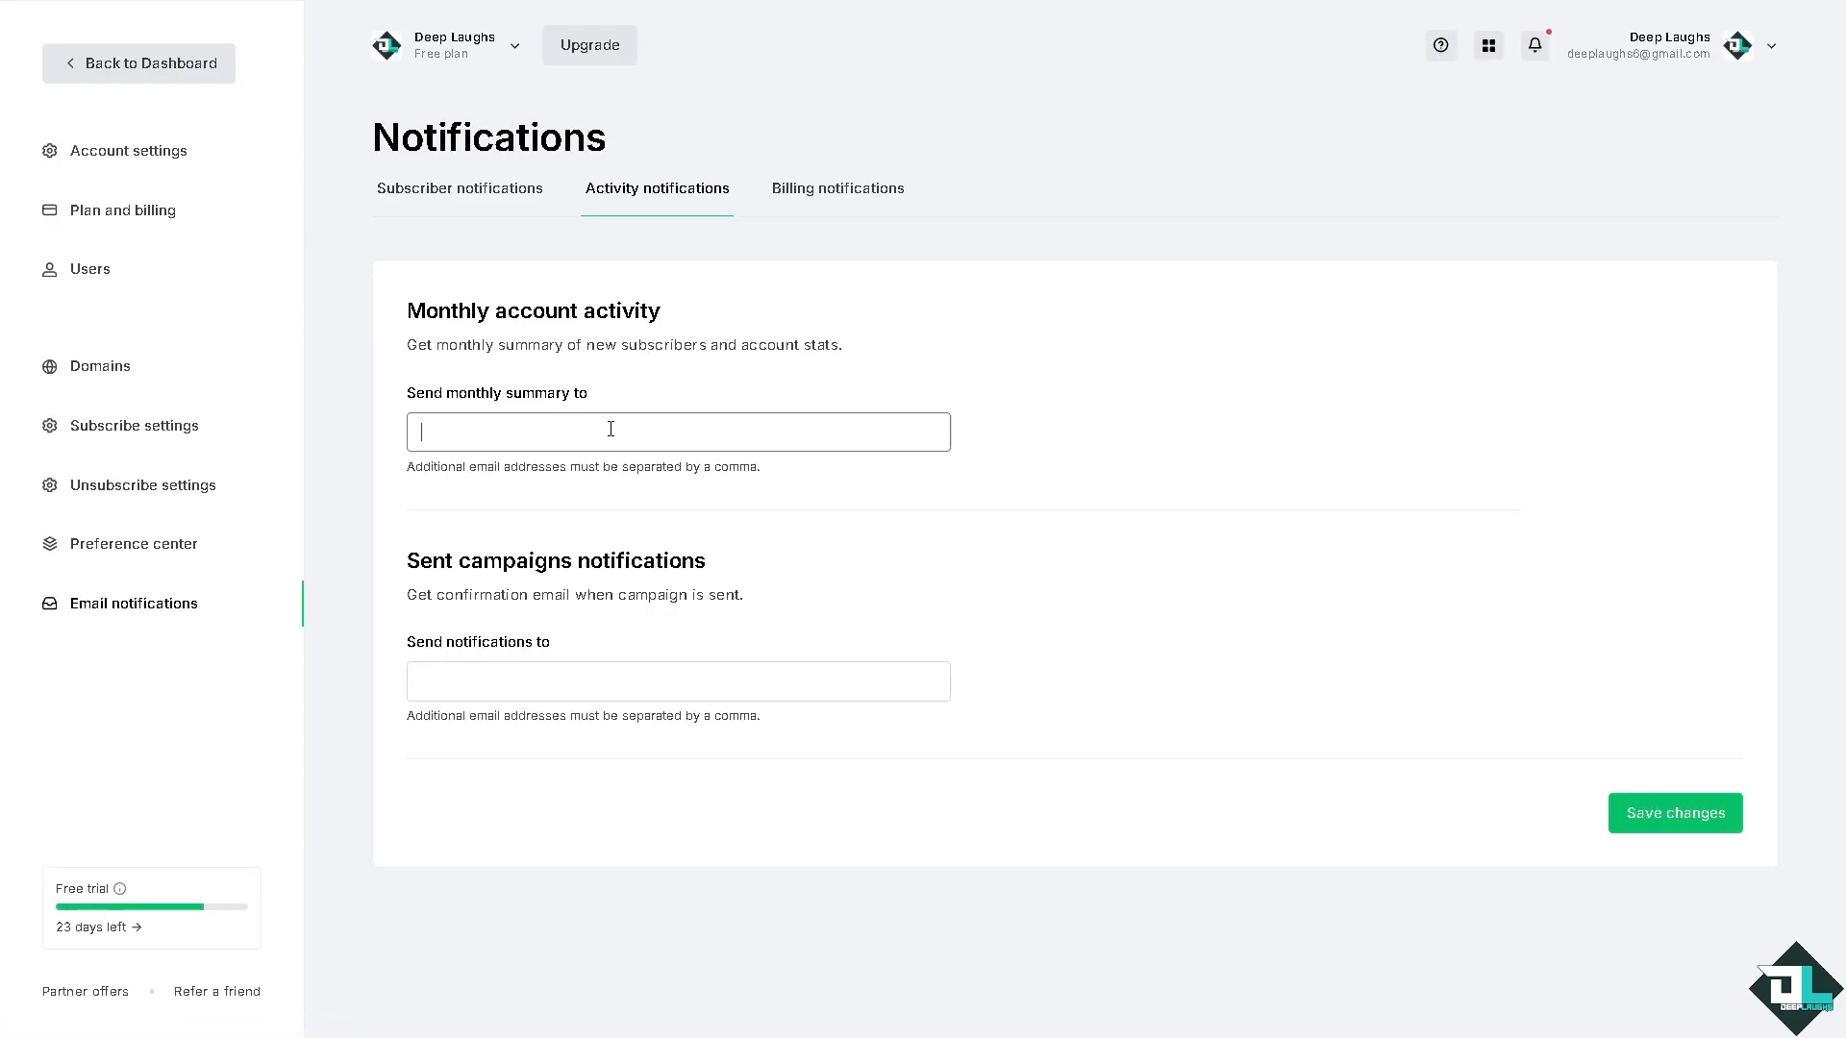
{"action": "key", "text": "ctrl+v"}
{"action": "left_click", "coordinate": [647, 685]}
{"action": "key", "text": "ctrl+v"}
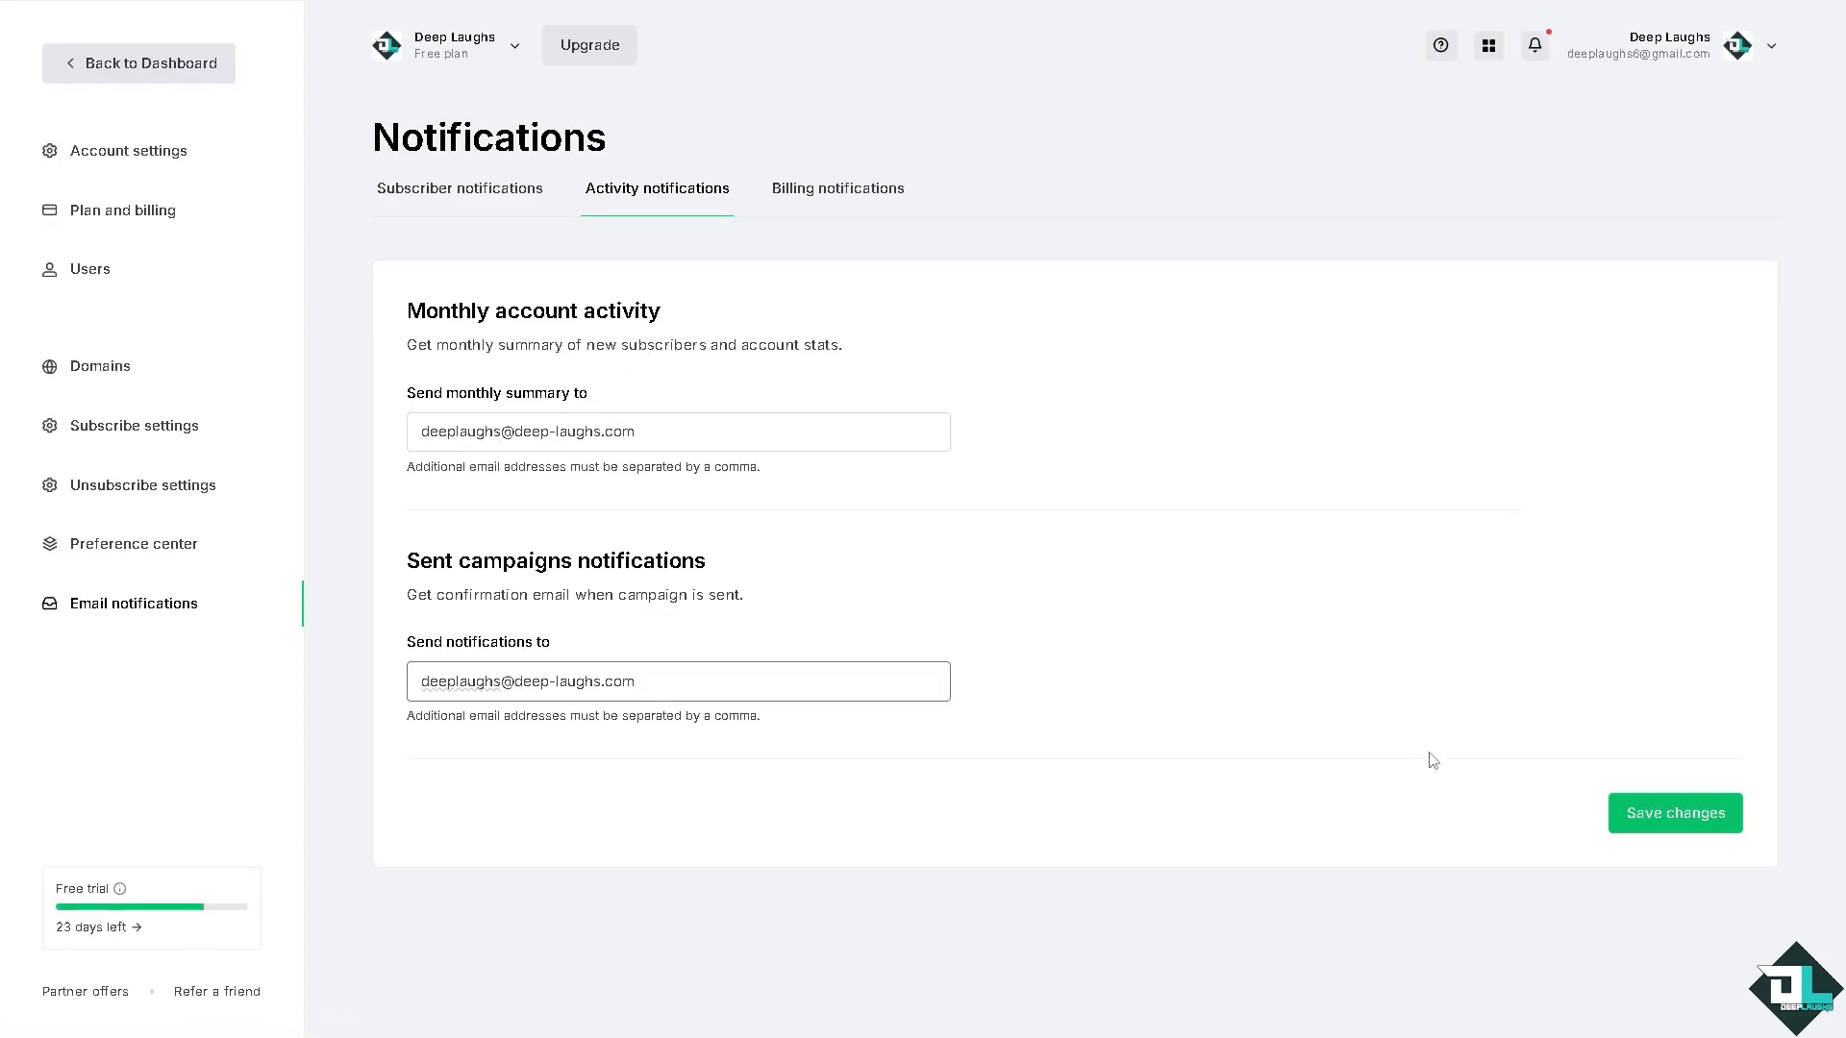
{"action": "left_click", "coordinate": [1660, 815]}
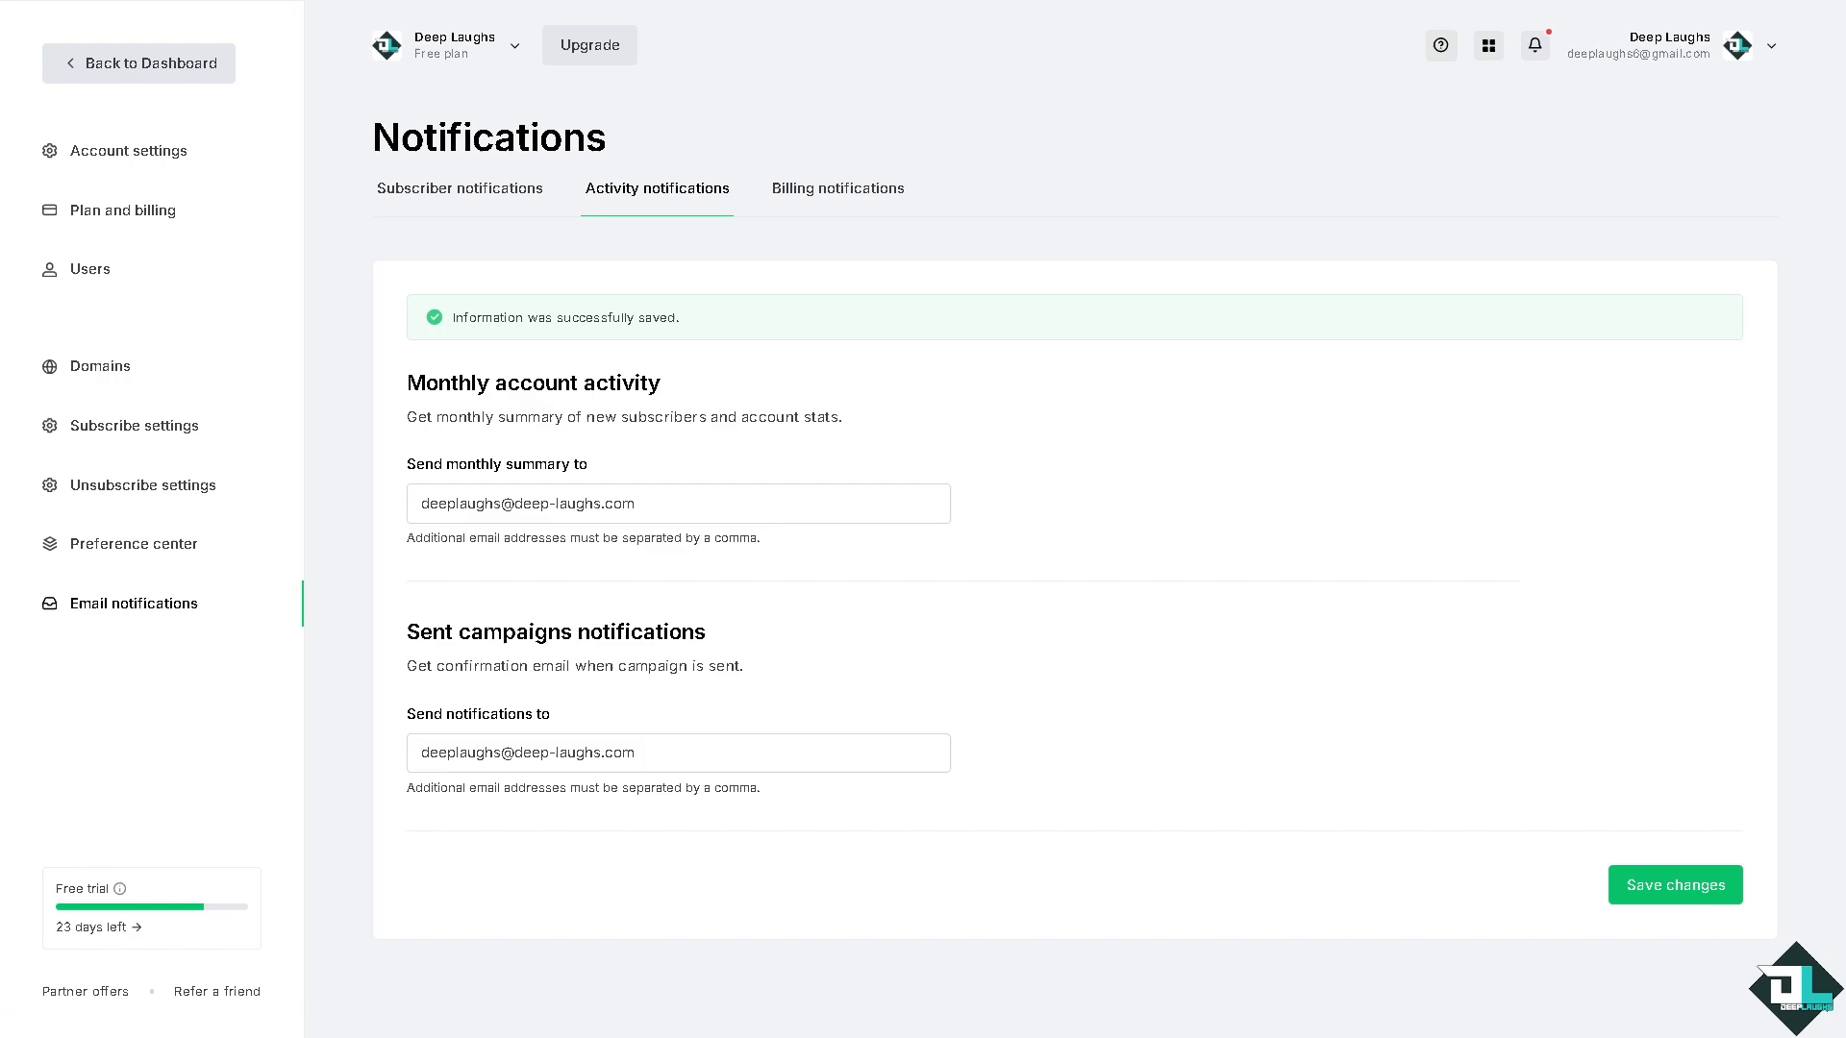
Step: Enter and save the domain e-mail address for billing notifications, and return to the Domains settings
{"action": "left_click", "coordinate": [890, 193]}
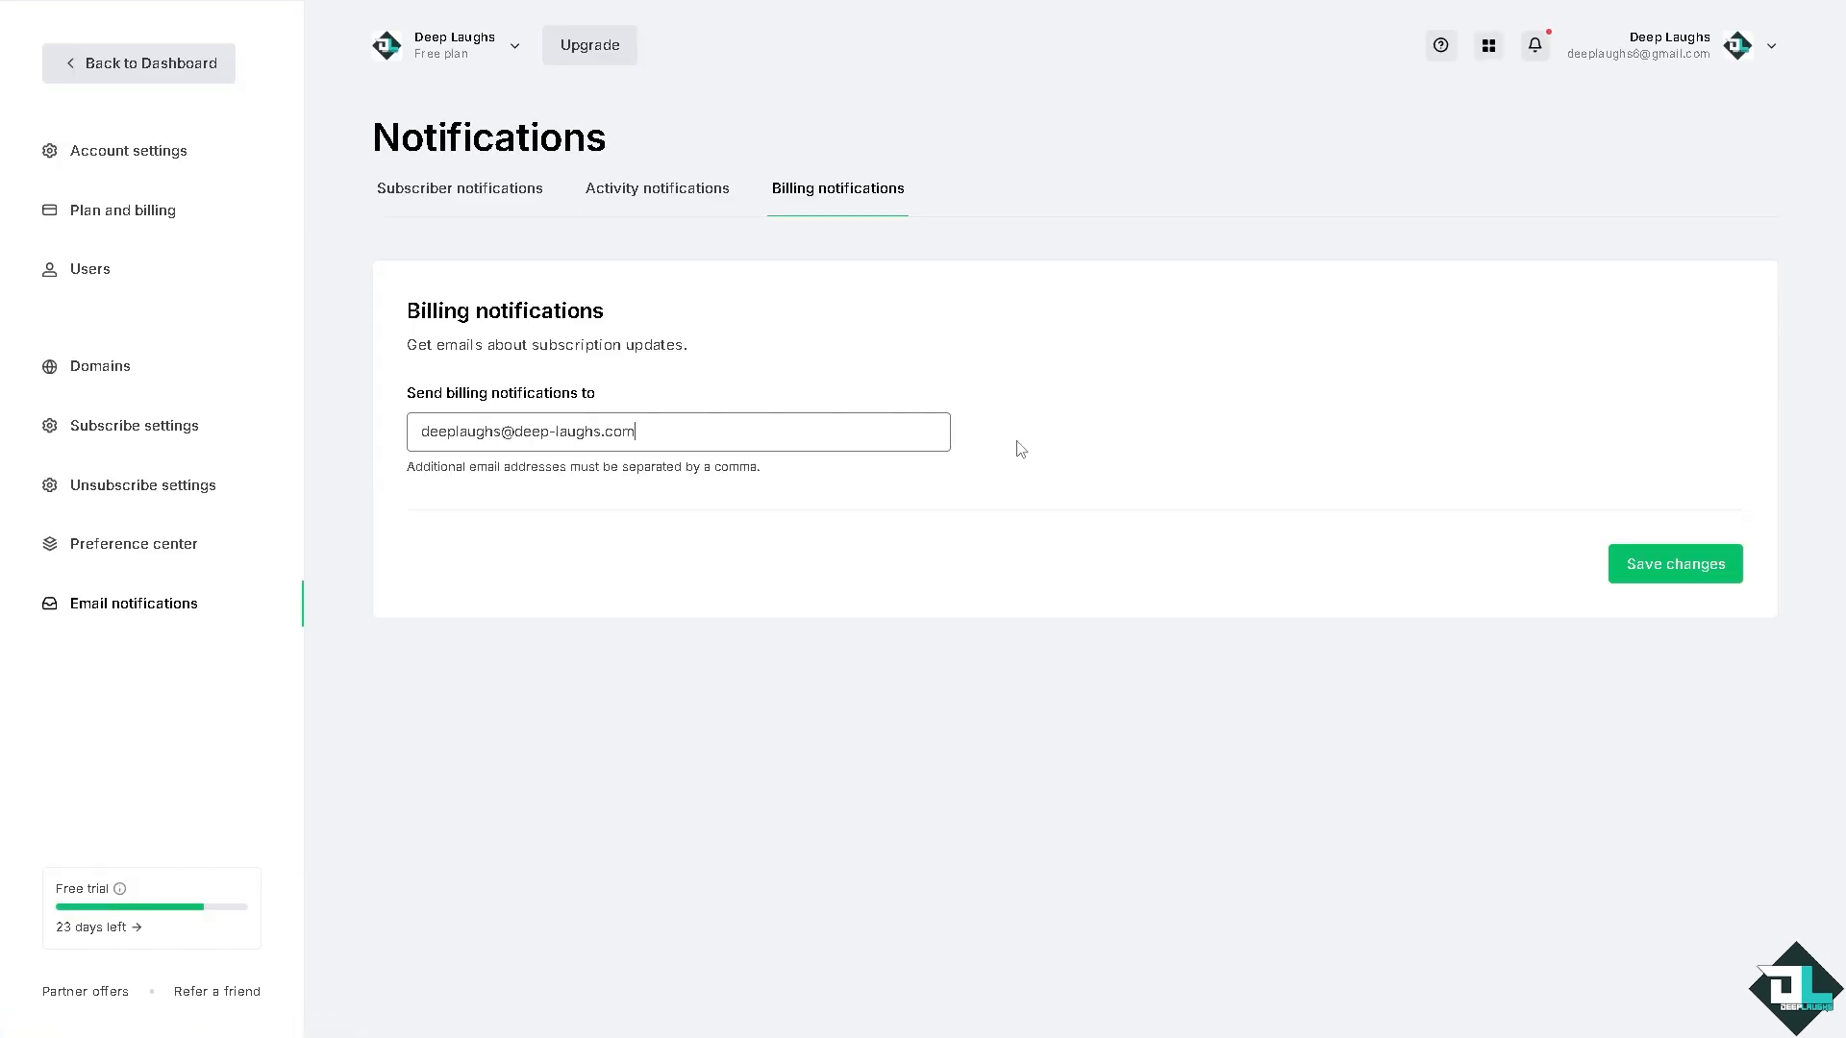
{"action": "left_click", "coordinate": [1673, 569]}
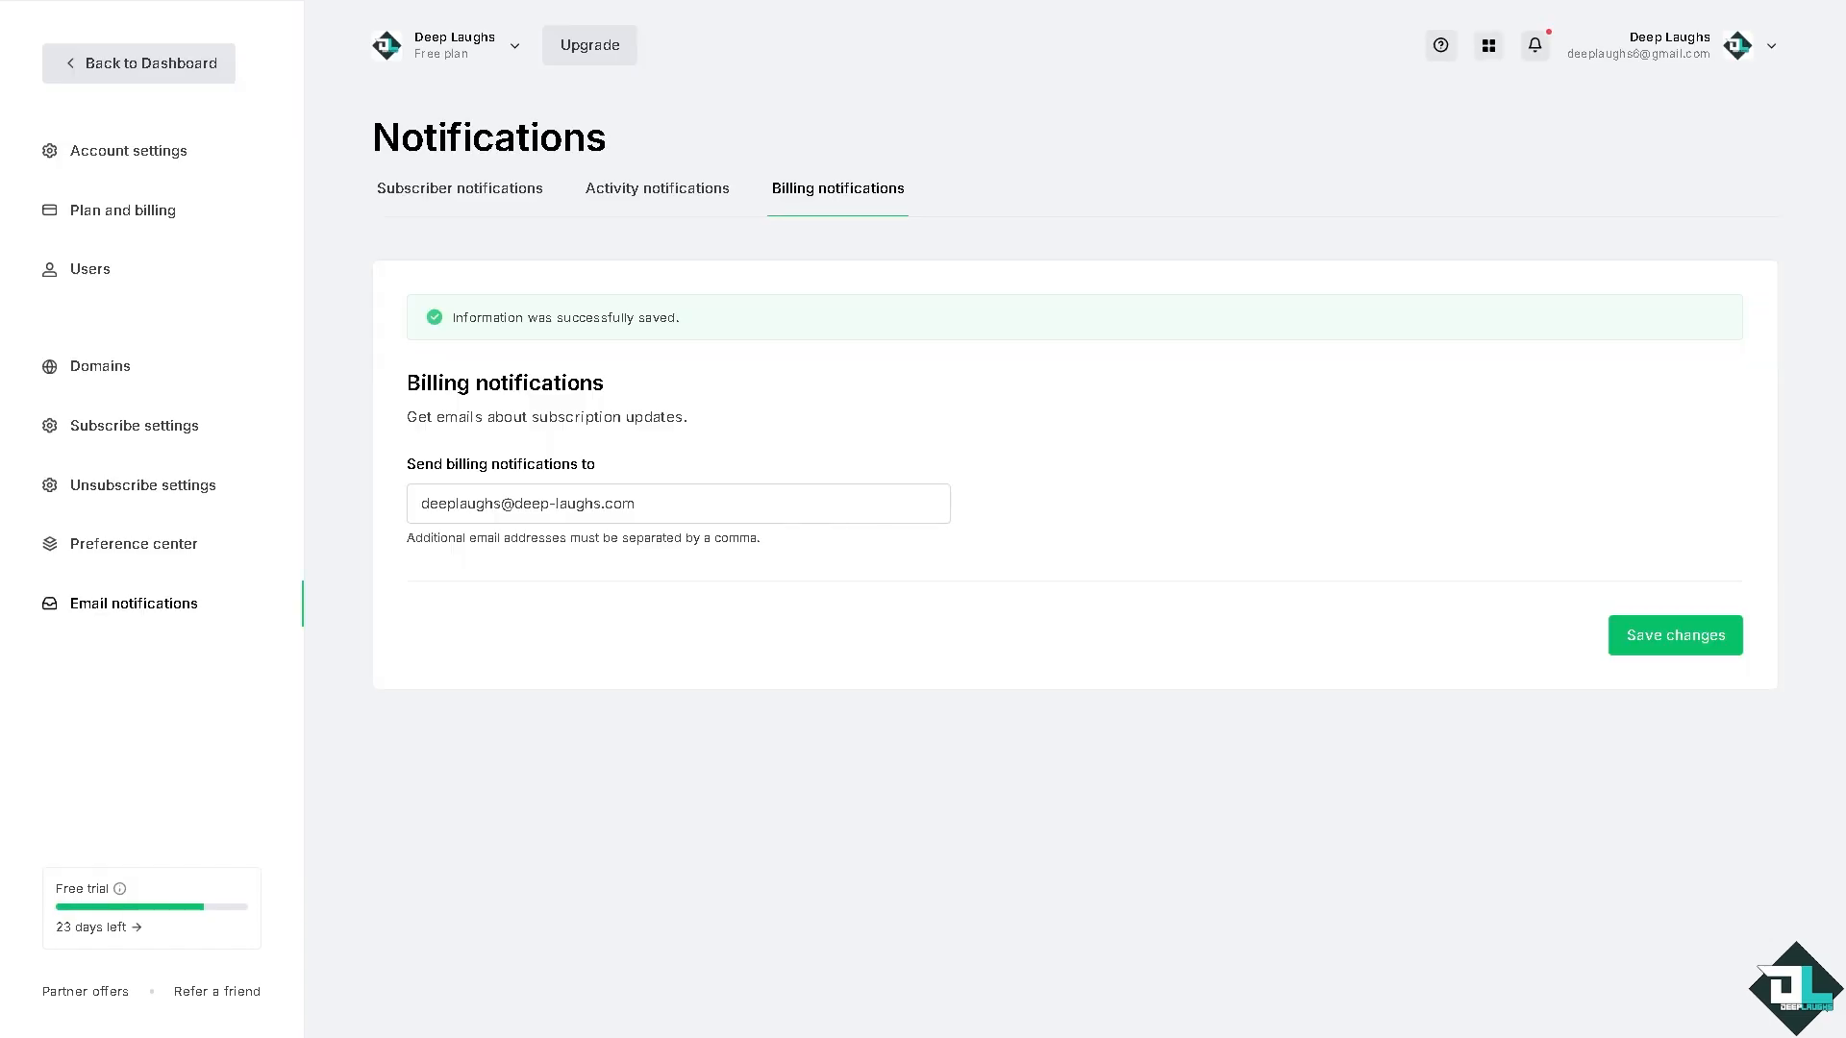
{"action": "left_click", "coordinate": [109, 370]}
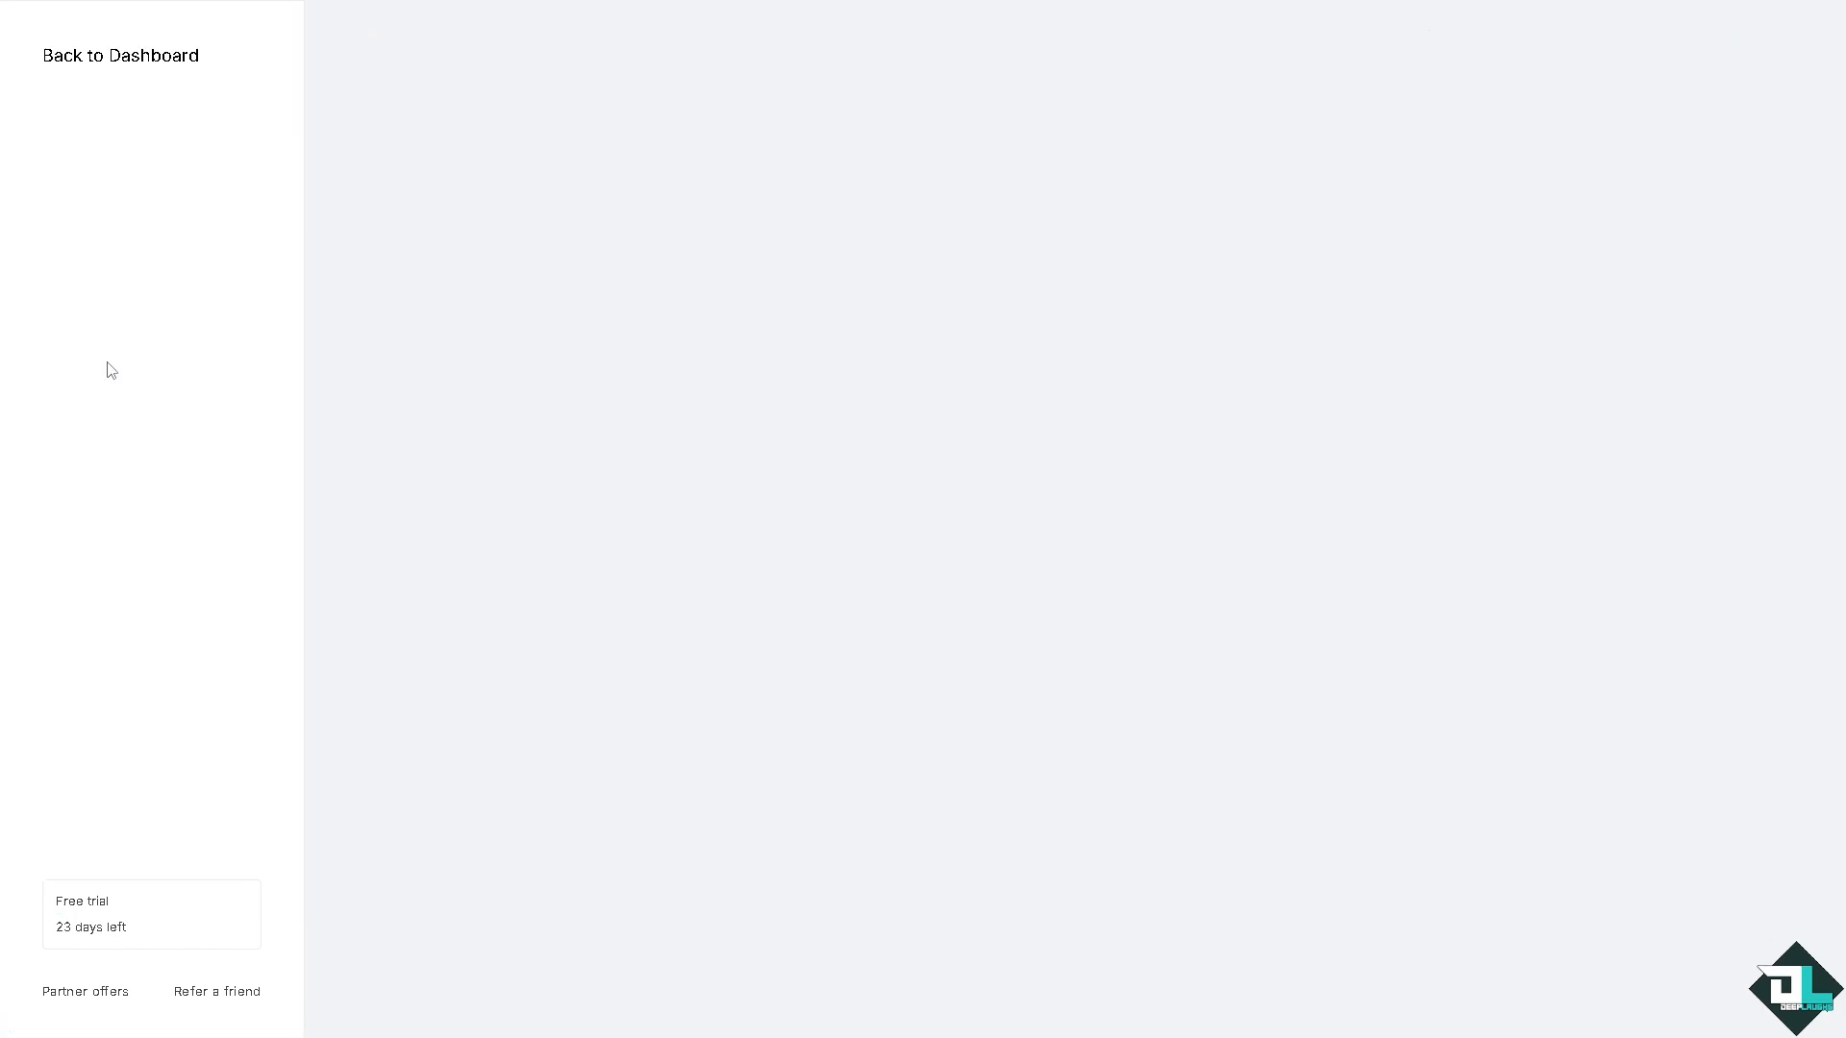